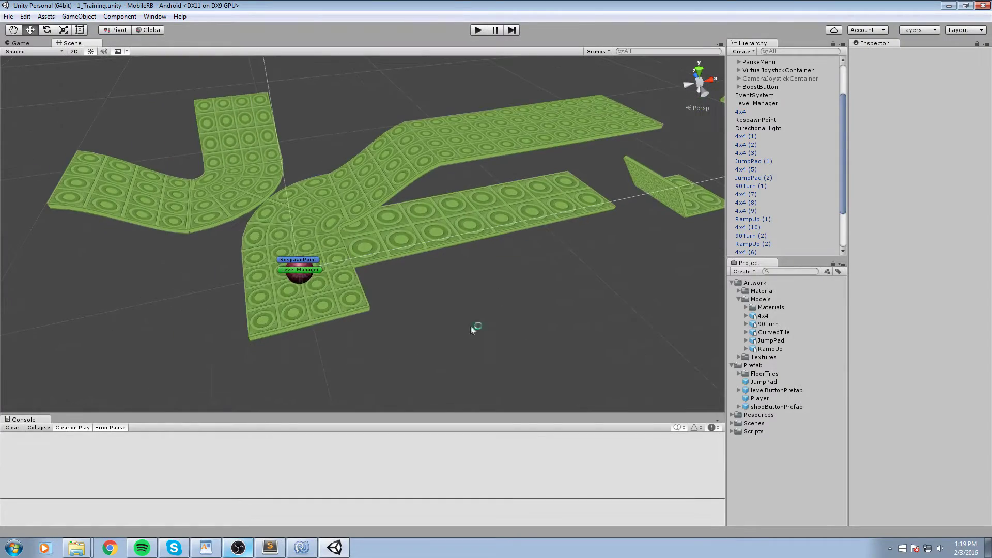
Add a cube to the Unity scene and move it beside the green tile track, at about X 6.41, Z -3.13
right_drag(471, 327, 532, 332)
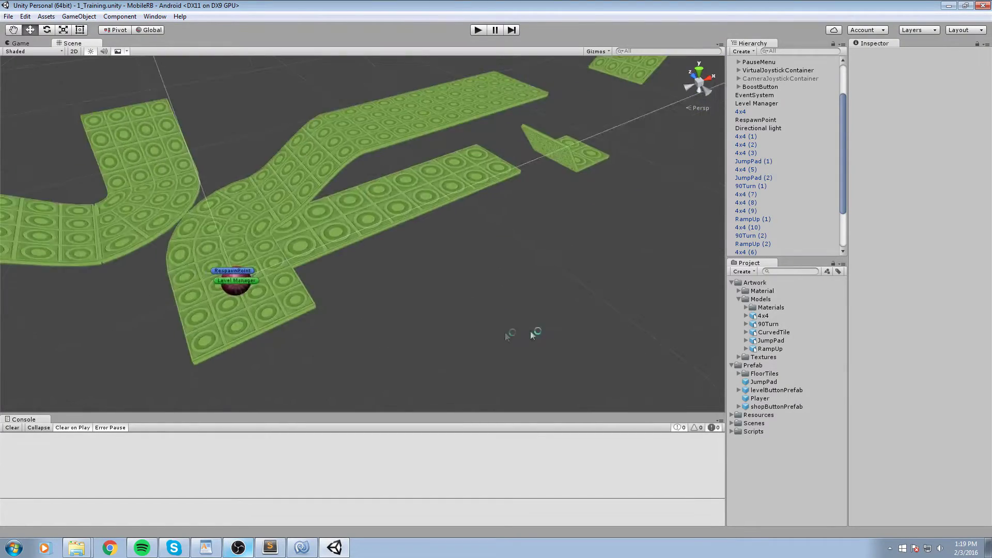
middle_drag(533, 332, 588, 327)
scroll(562, 306, up, 3)
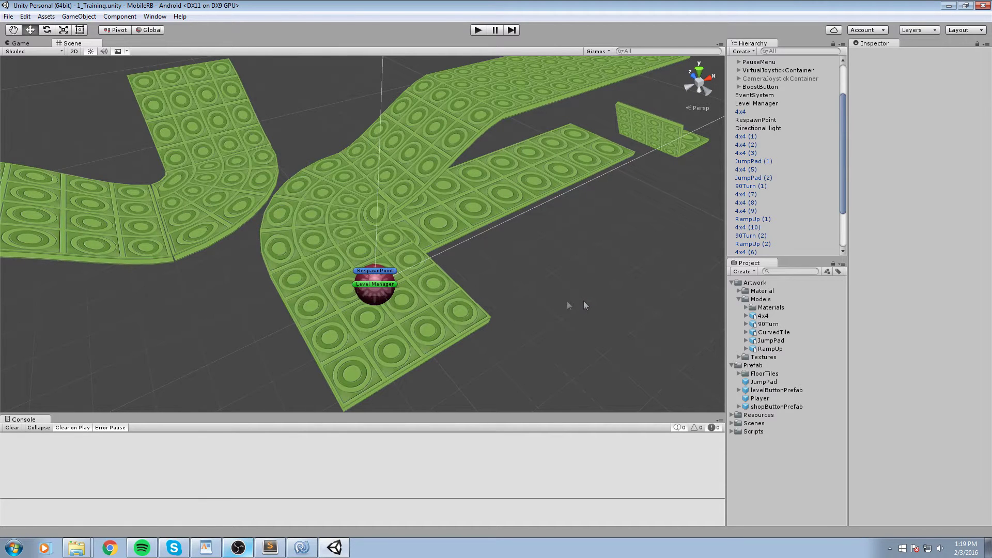
alt+drag(583, 302, 604, 228)
click(78, 16)
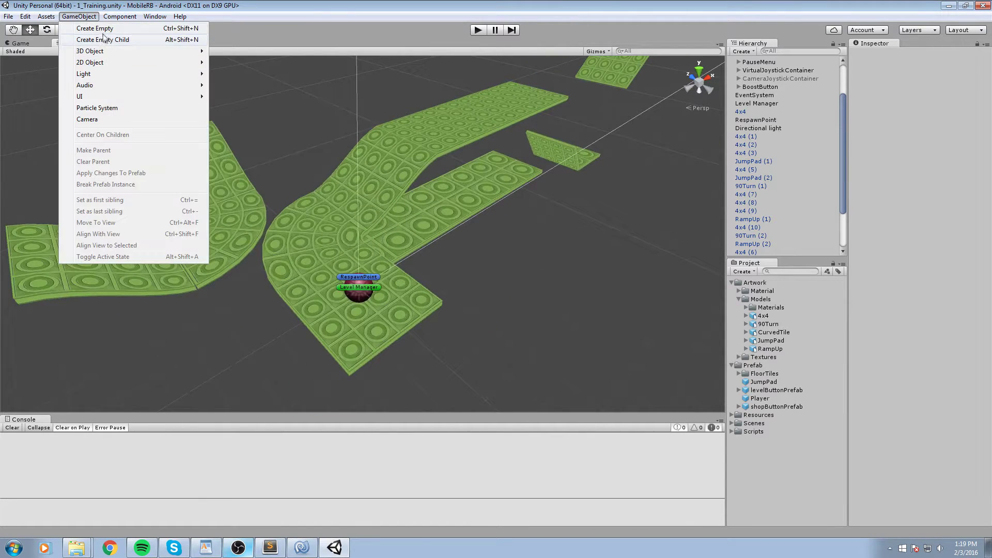
mouse_move(114, 51)
click(230, 53)
middle_drag(260, 168, 386, 160)
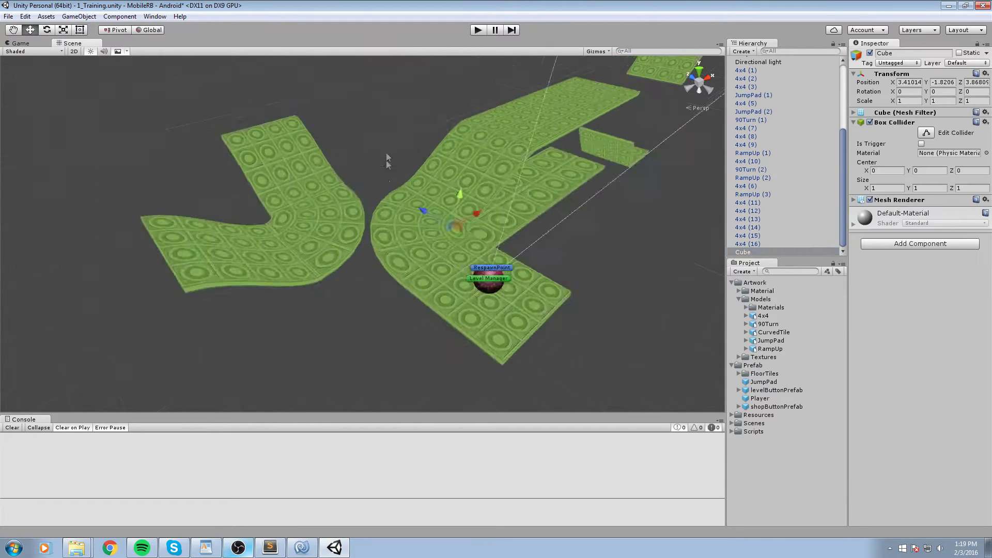
scroll(387, 163, down, 4)
drag(452, 232, 578, 266)
scroll(584, 268, up, 4)
middle_drag(650, 274, 509, 295)
Enlarge the cube uniformly to a scale of about 3.74, then delete it from the scene
key(r)
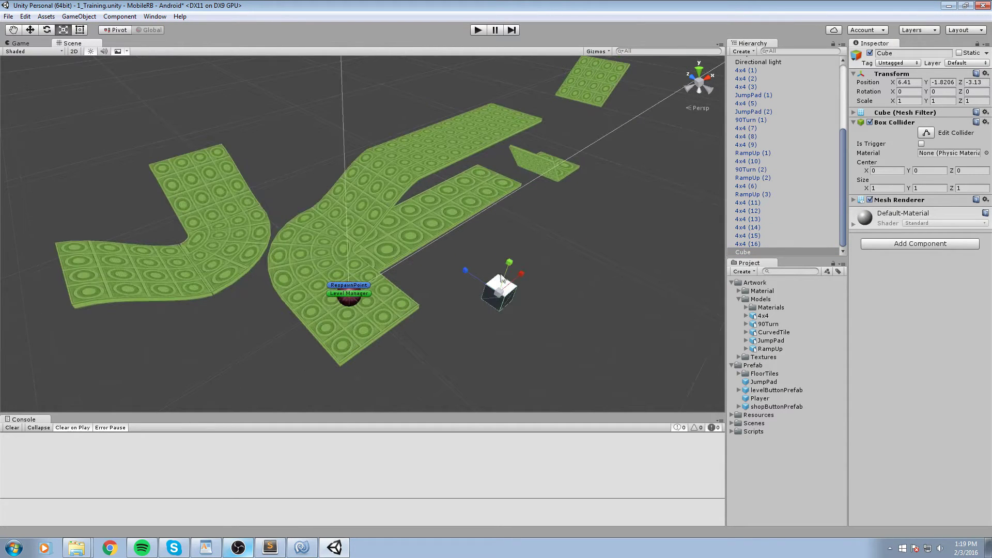
drag(503, 292, 532, 160)
right_drag(532, 160, 593, 131)
alt+drag(589, 132, 550, 287)
alt+drag(612, 354, 564, 289)
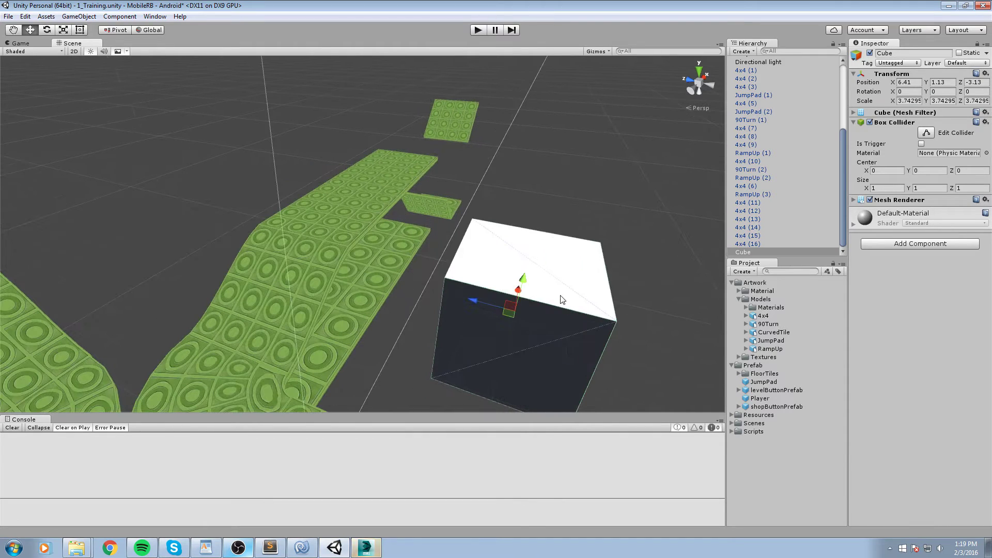
key(Delete)
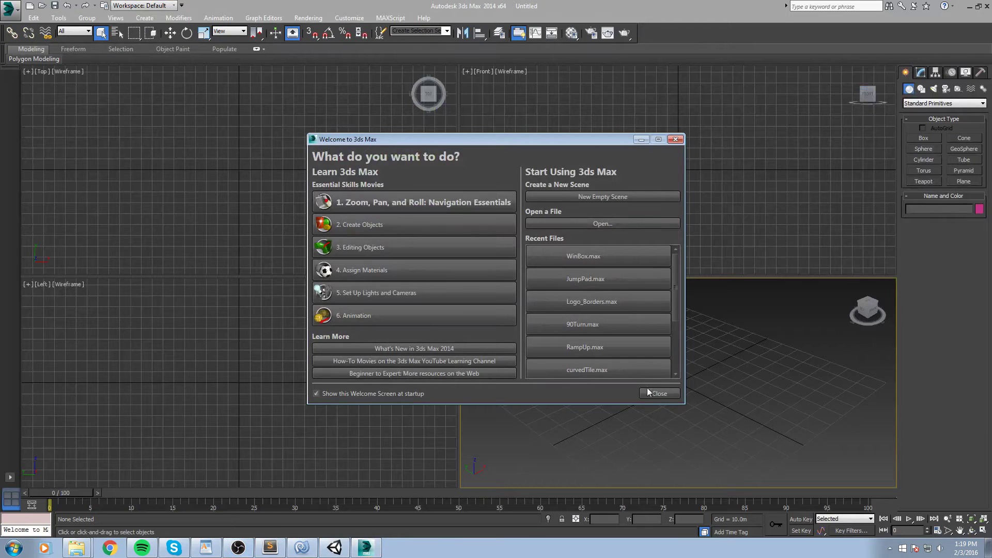
In 3ds Max, dismiss the welcome window and maximize the Perspective viewport
click(656, 393)
key(alt+w)
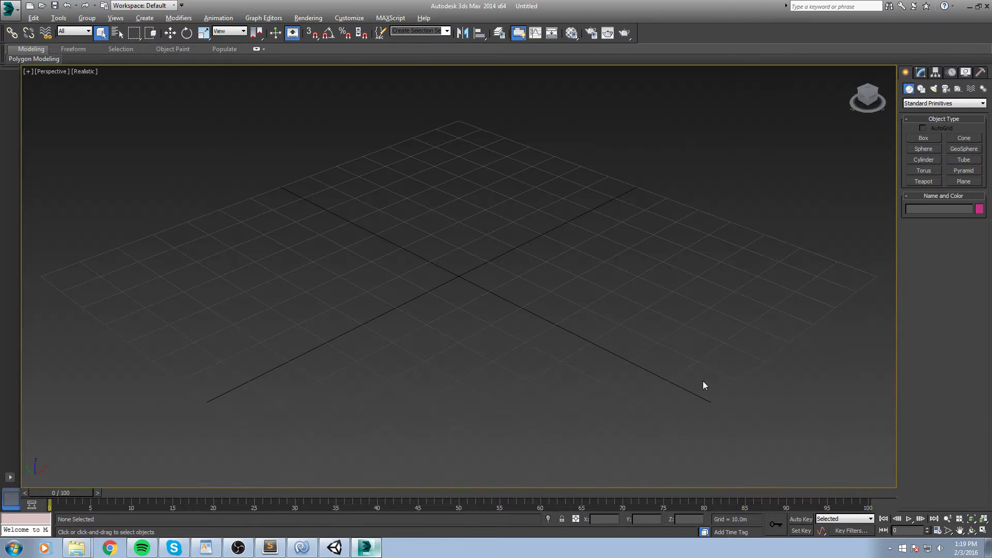
click(923, 138)
scroll(567, 250, up, 3)
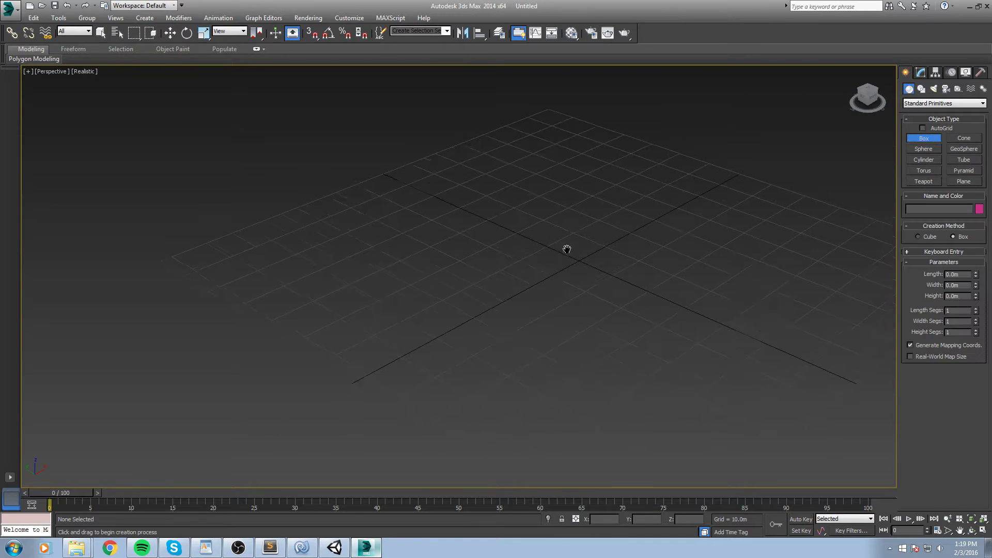
scroll(515, 287, down, 8)
alt+middle_drag(506, 293, 540, 294)
scroll(539, 296, up, 5)
scroll(526, 314, down, 2)
Set the home grid spacing to 1 m in the grid and snap settings
right_click(314, 34)
click(506, 219)
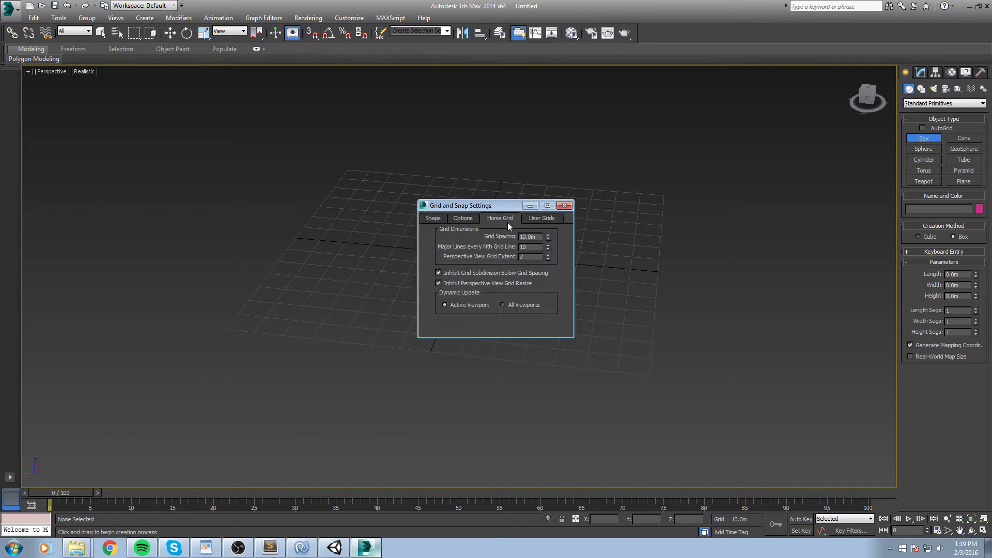
text(1)
key(Return)
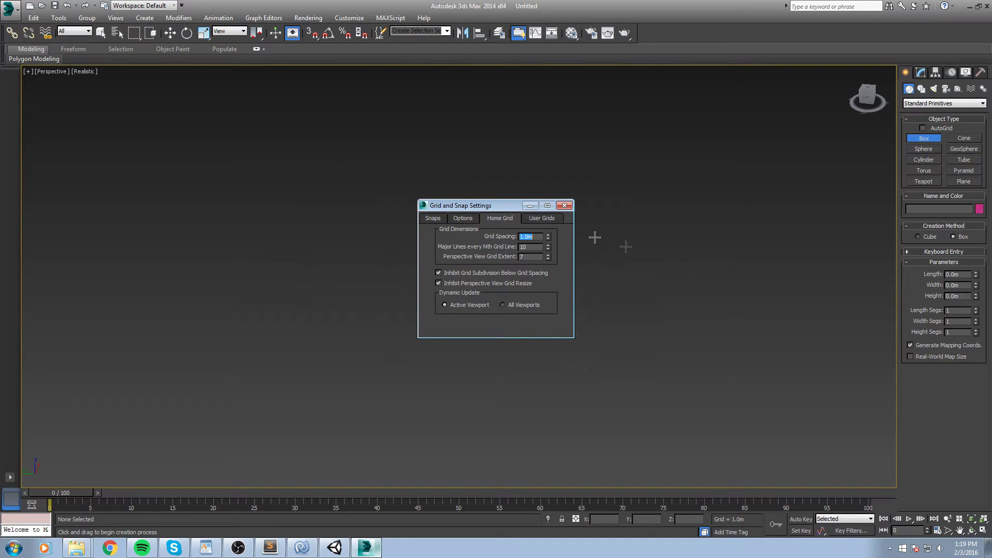
click(563, 207)
Create a cylinder centred on the grid origin with grid snapping on, 1 m in radius and 1 m high
scroll(491, 291, up, 8)
middle_drag(436, 191, 399, 258)
middle_drag(400, 258, 531, 389)
scroll(469, 205, down, 4)
middle_drag(469, 204, 590, 309)
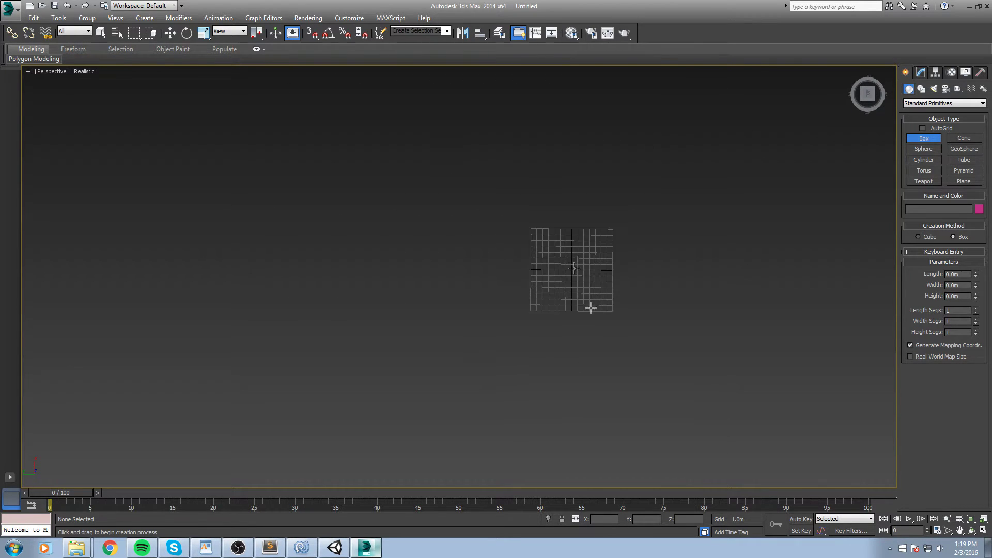
scroll(549, 266, up, 6)
alt+middle_drag(571, 270, 555, 295)
click(930, 159)
scroll(518, 268, up, 4)
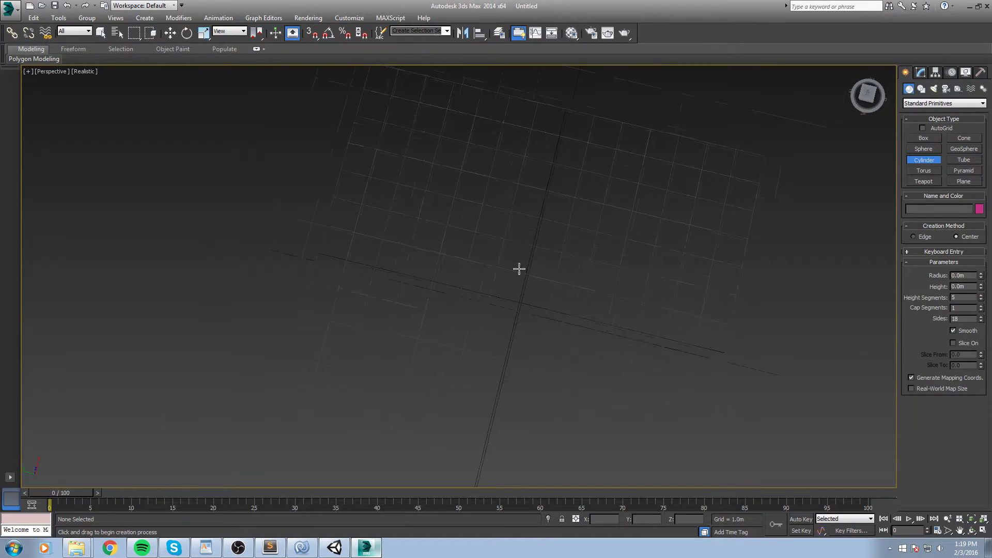
key(s)
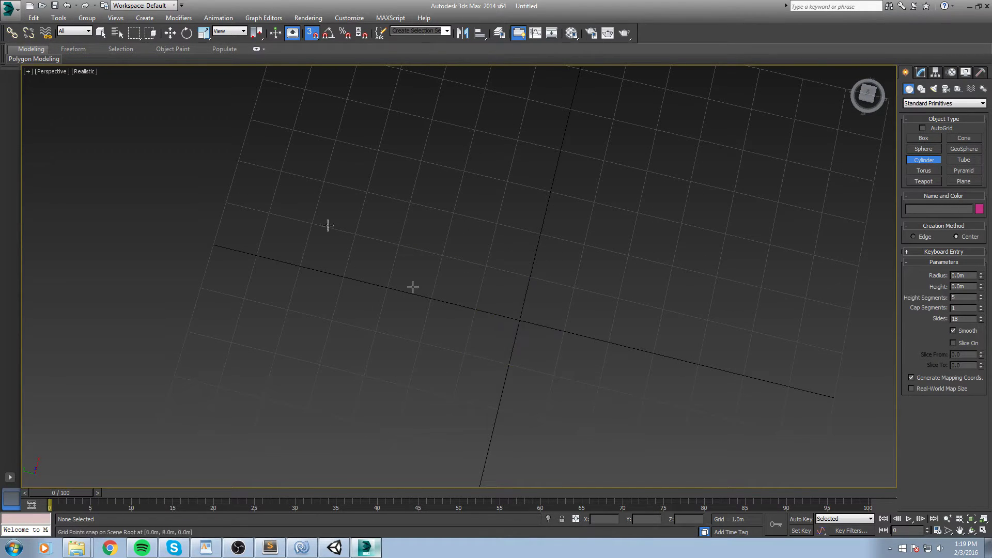
drag(519, 321, 560, 333)
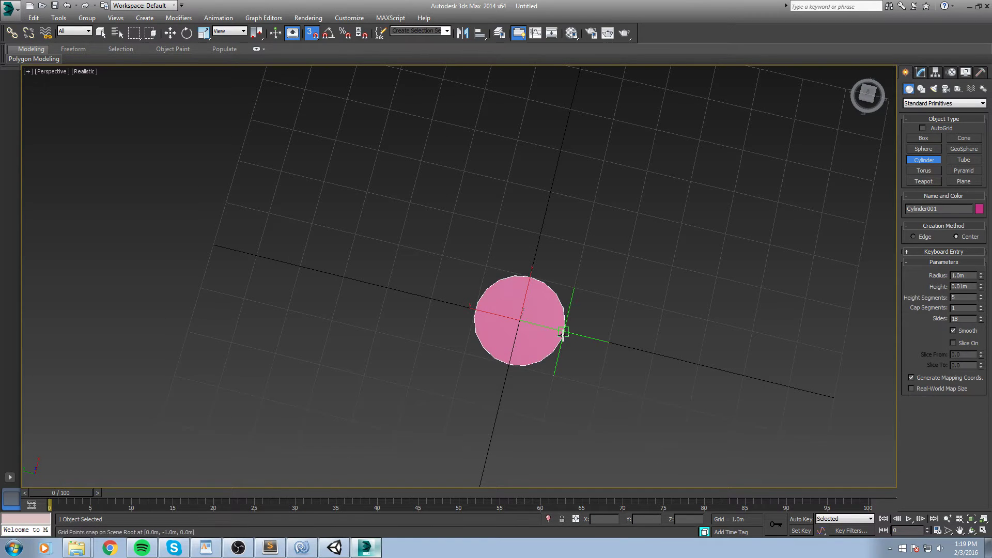
click(566, 304)
alt+middle_drag(558, 381, 572, 250)
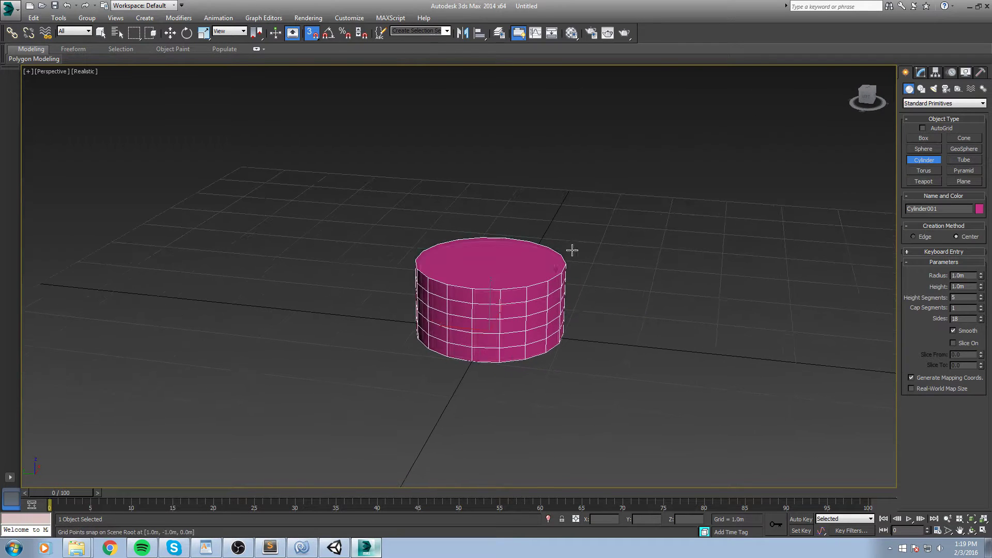
Set the cylinder to 16 sides and 1 height segment
middle_drag(846, 316, 846, 311)
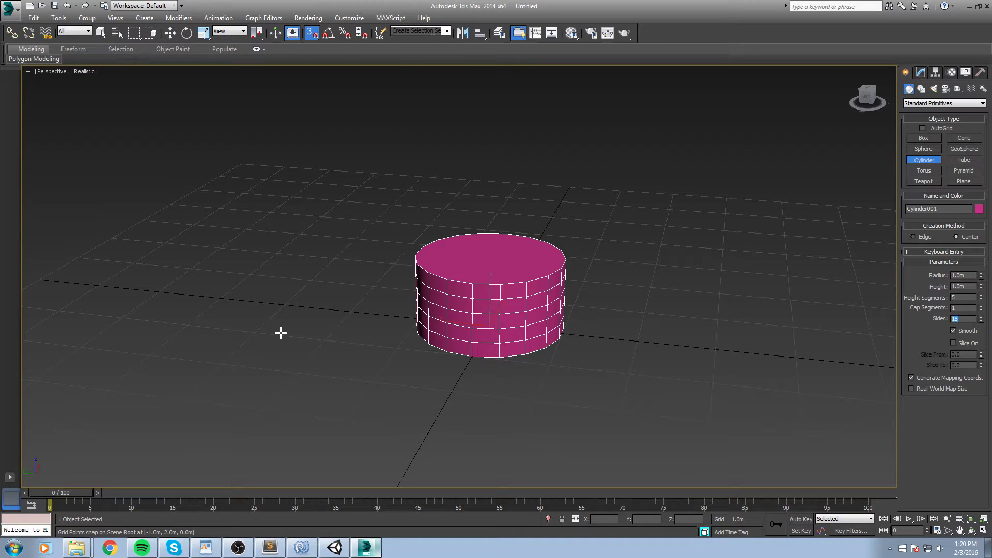
key(Return)
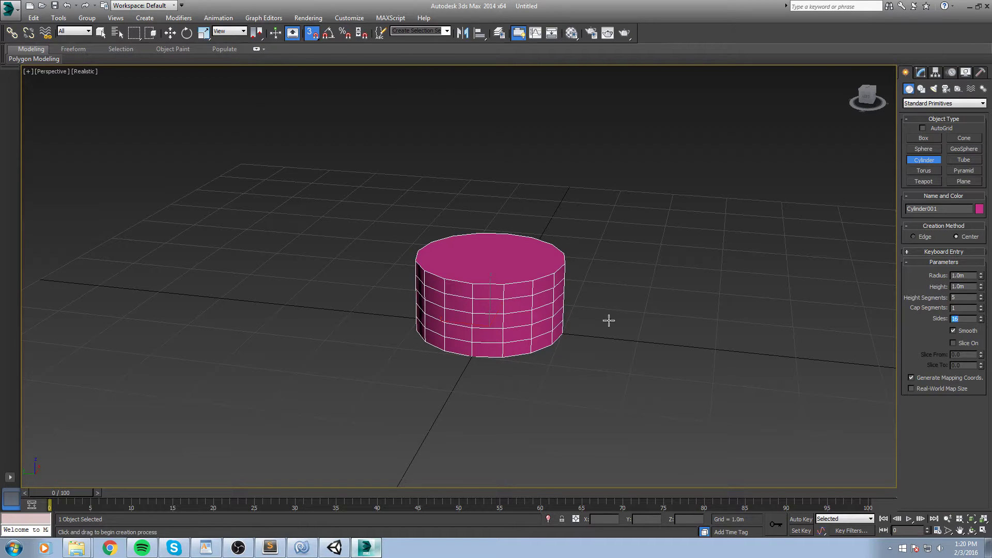
middle_drag(596, 321, 597, 321)
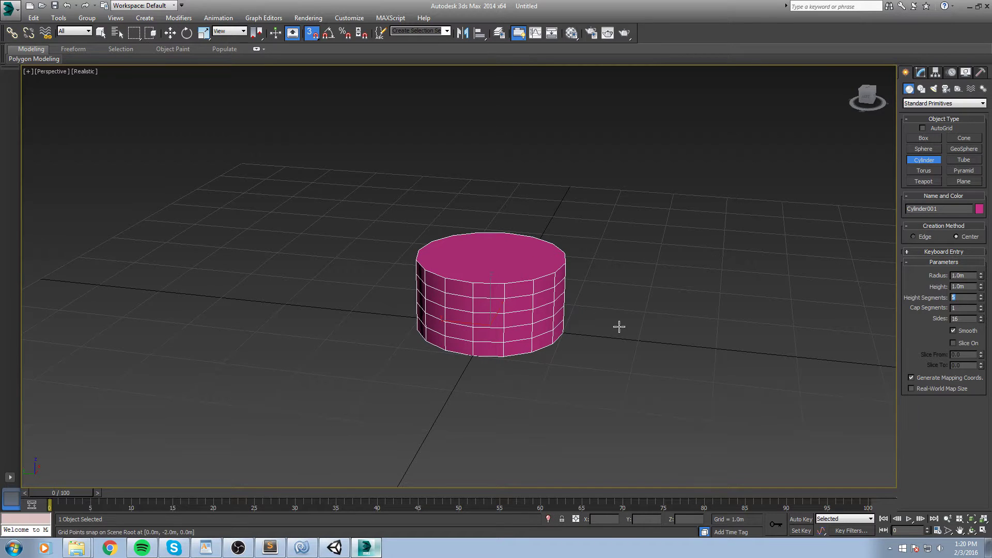
text(1)
key(Return)
middle_drag(619, 326, 619, 325)
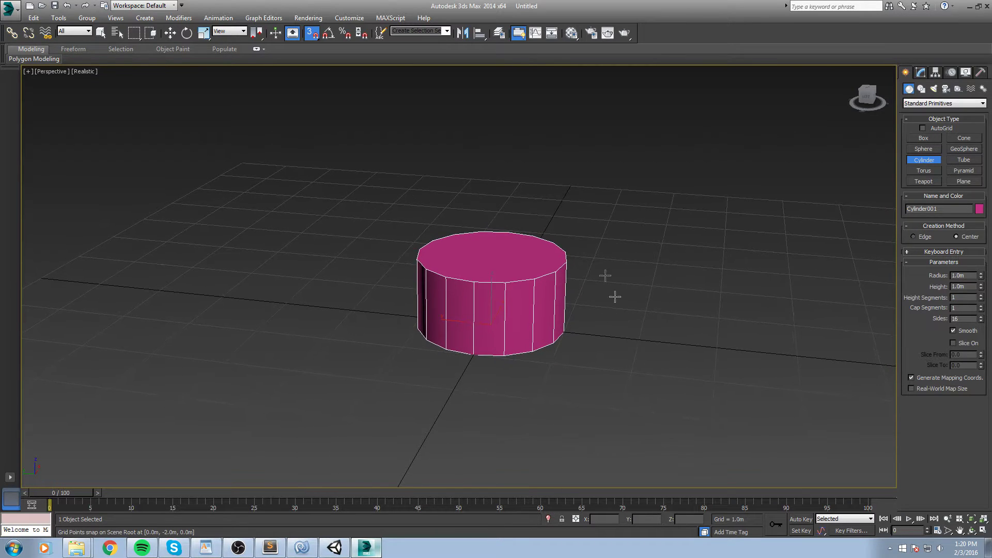
Convert the cylinder to an editable poly
right_click(615, 297)
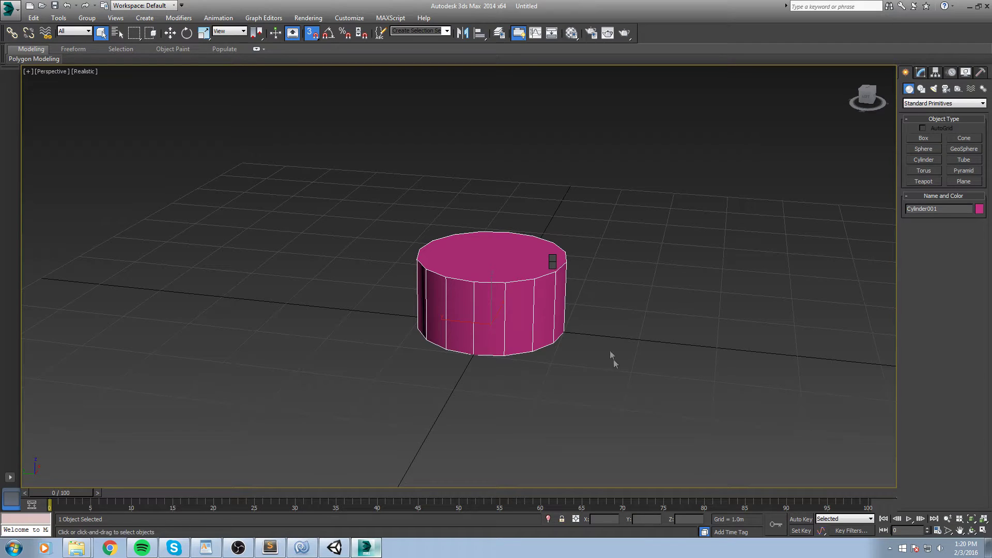
click(668, 366)
middle_drag(686, 366, 689, 366)
Delete the top and bottom cap polygons of the cylinder, leaving only its side wall
key(4)
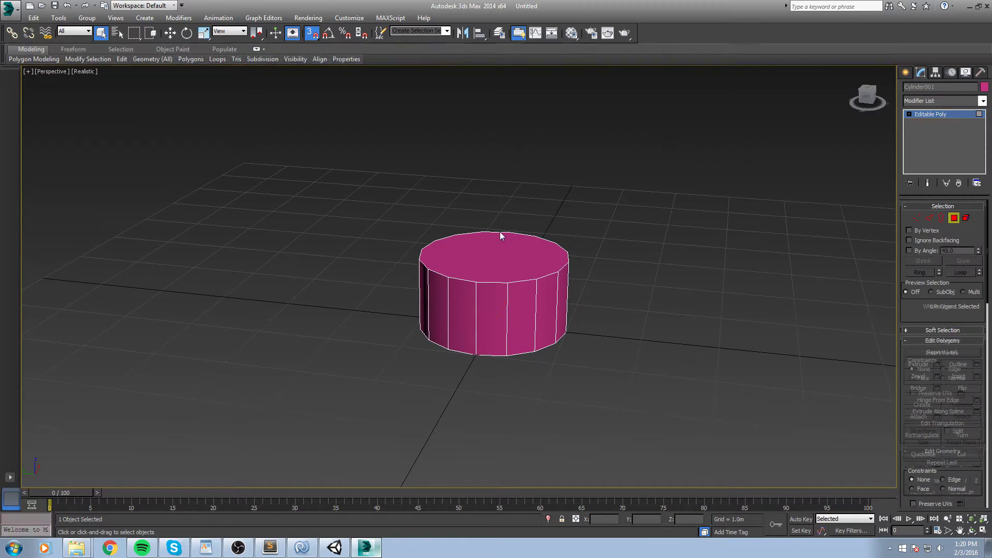
click(500, 234)
key(Delete)
alt+middle_drag(547, 239, 593, 328)
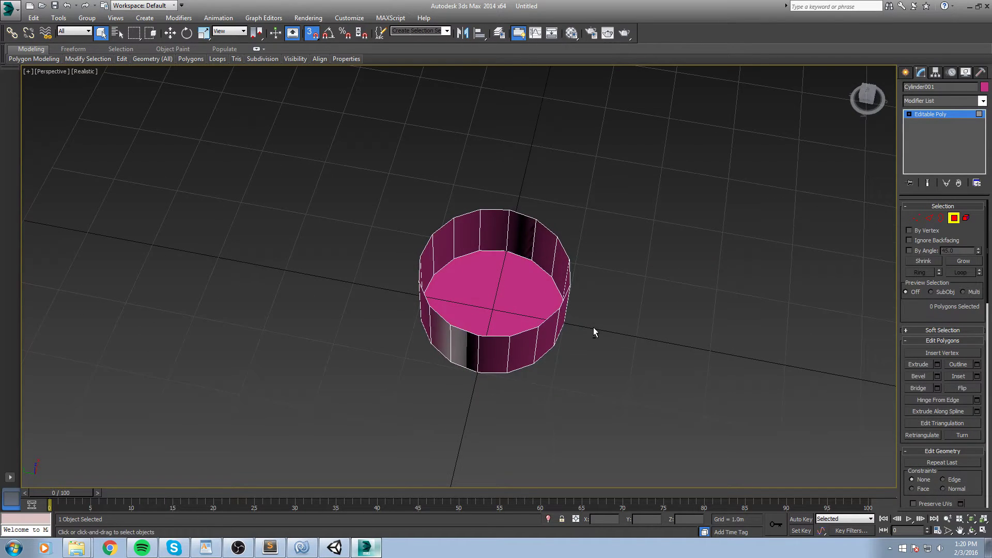
click(495, 281)
key(Delete)
key(4)
Select the cylinder's top border with snapping off and lower it to a Z height of 0.25 m
alt+middle_drag(496, 284, 535, 244)
key(3)
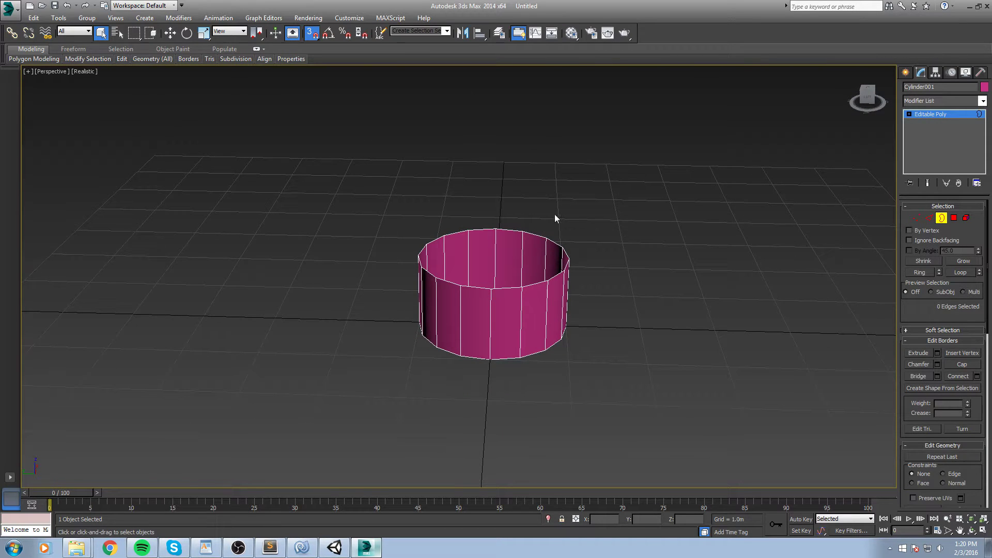
click(520, 230)
alt+middle_drag(519, 230, 538, 283)
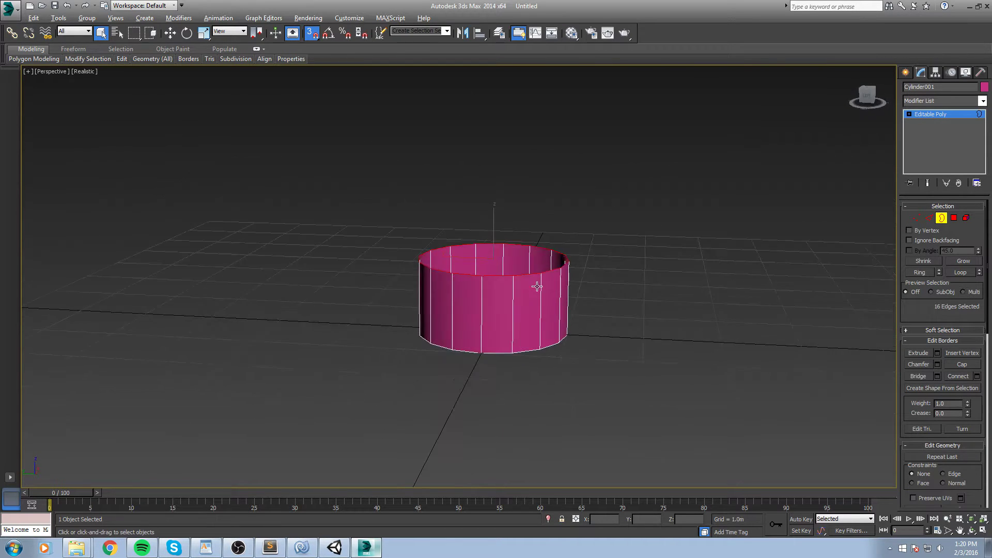
key(w)
scroll(573, 277, up, 1)
key(s)
scroll(540, 245, up, 1)
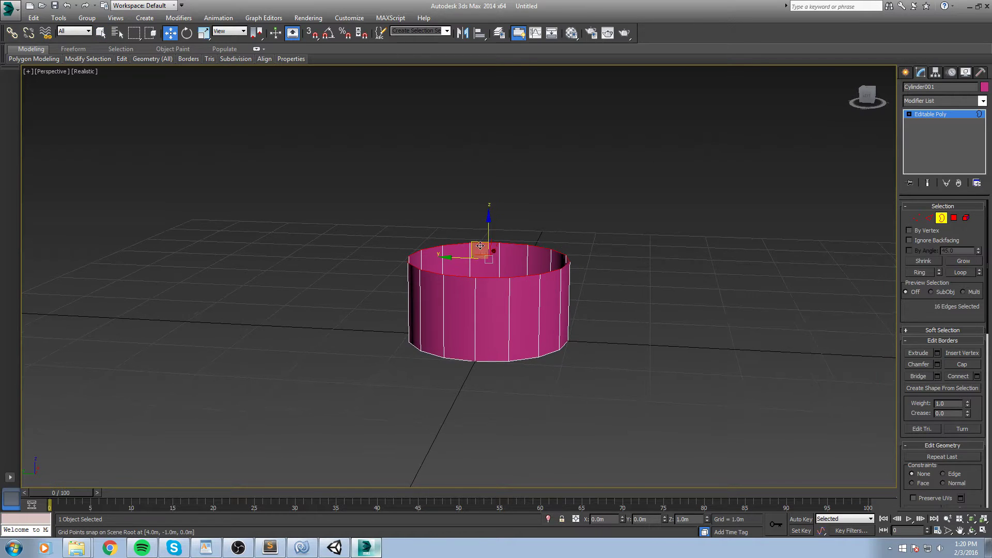
alt+middle_drag(558, 232, 544, 352)
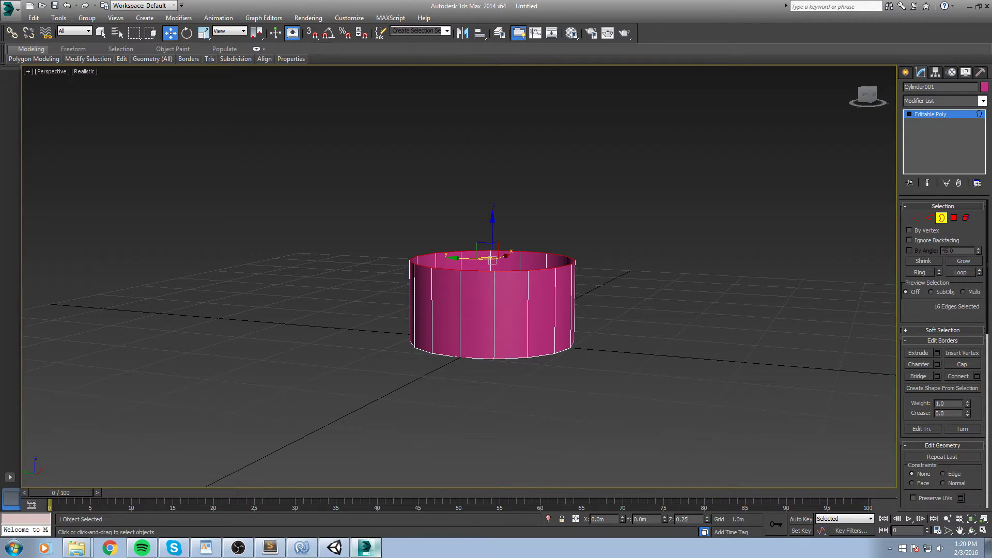
key(Return)
key(3)
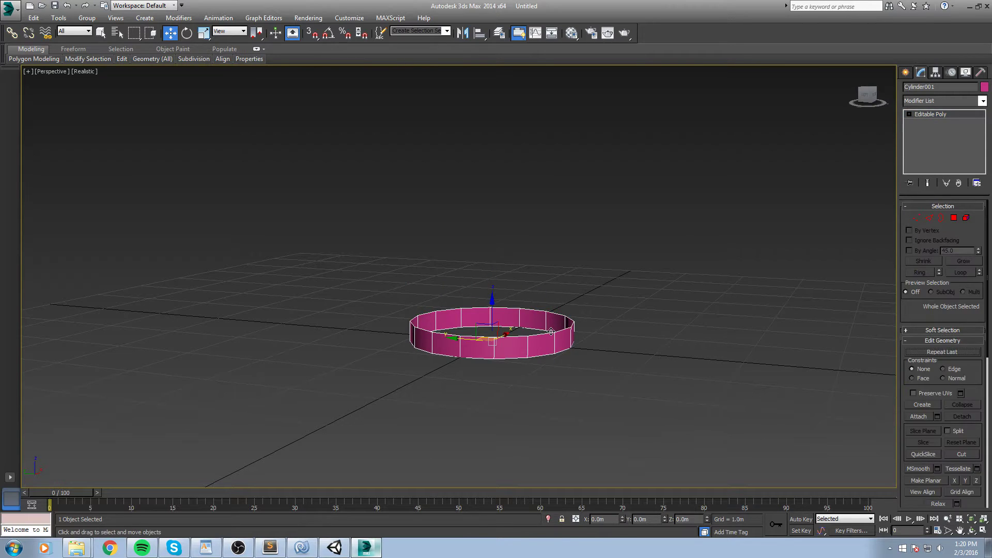
Reselect the ring's top border and scale it inward uniformly so the side wall slopes
key(3)
key(3)
alt+middle_drag(557, 320, 560, 354)
key(3)
click(574, 323)
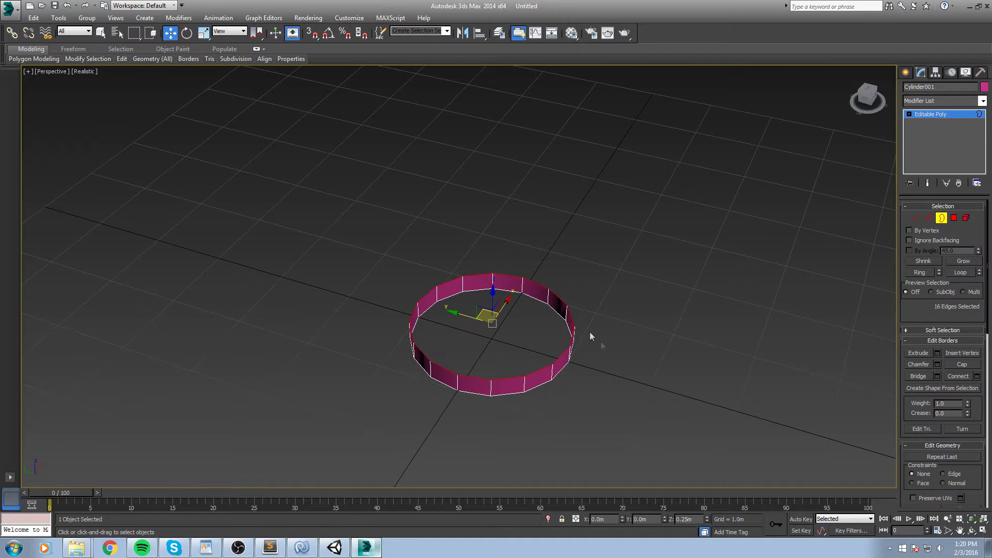
alt+middle_drag(443, 288, 540, 327)
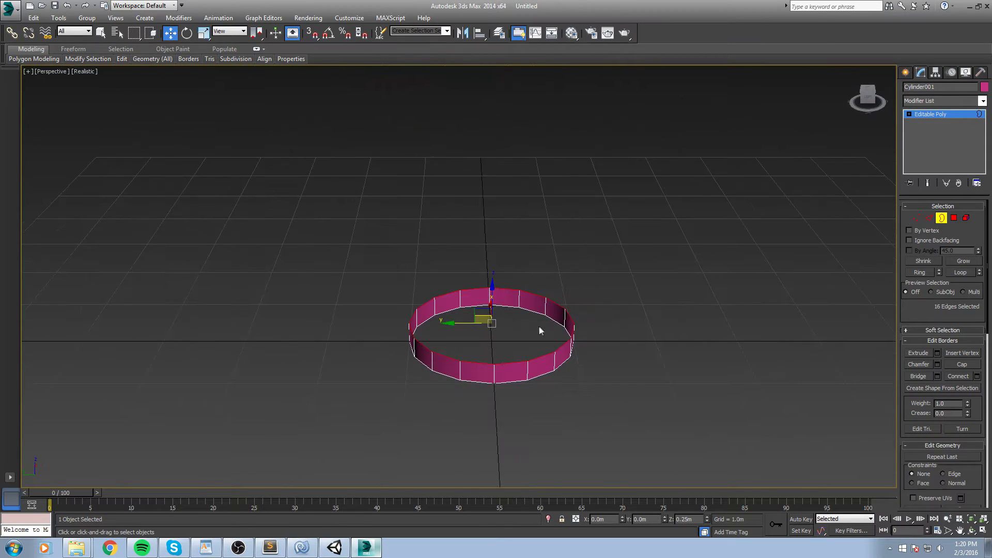
key(r)
drag(484, 321, 485, 333)
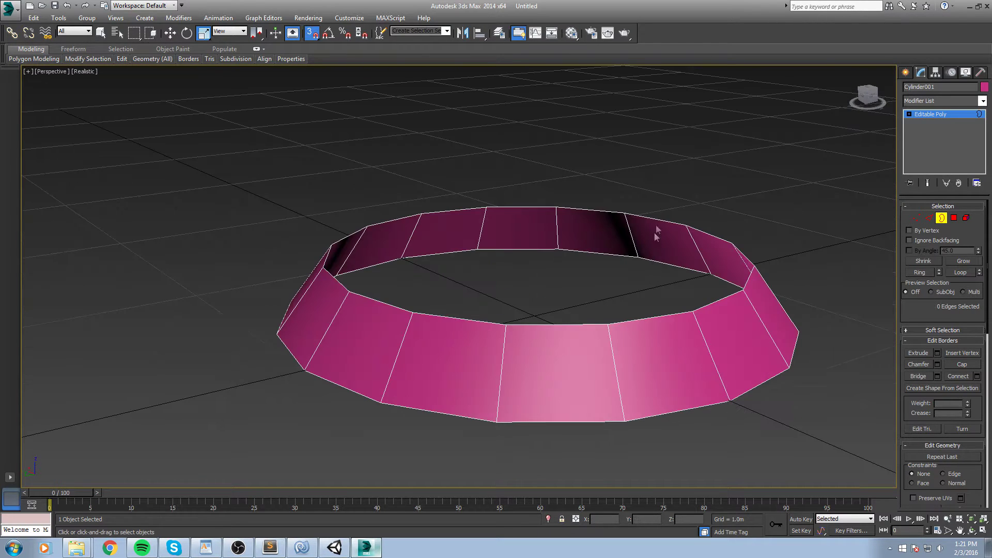
Extend the top border inward with a new band of faces by scaling a copy of it to 76 percent
click(658, 217)
alt+middle_drag(657, 217, 558, 253)
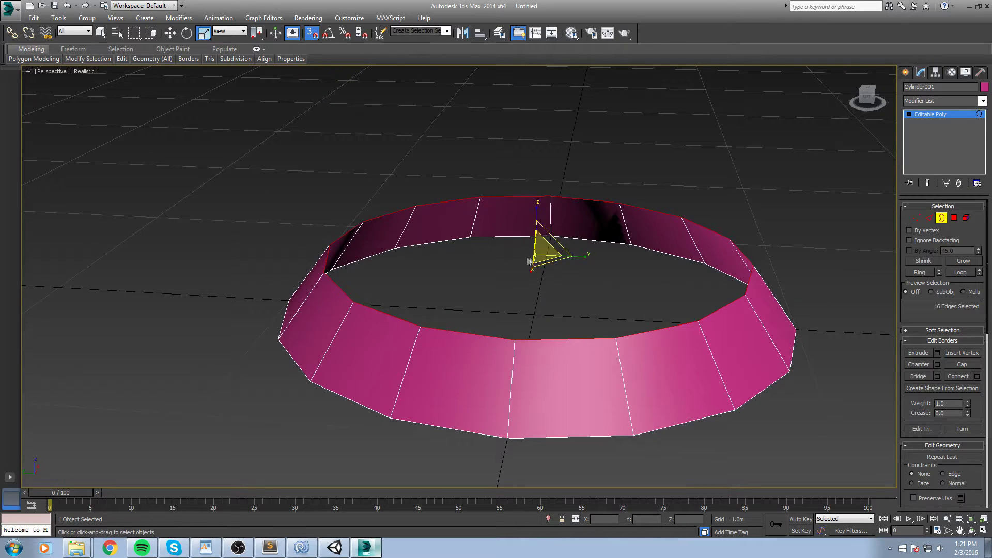
shift+drag(542, 246, 540, 264)
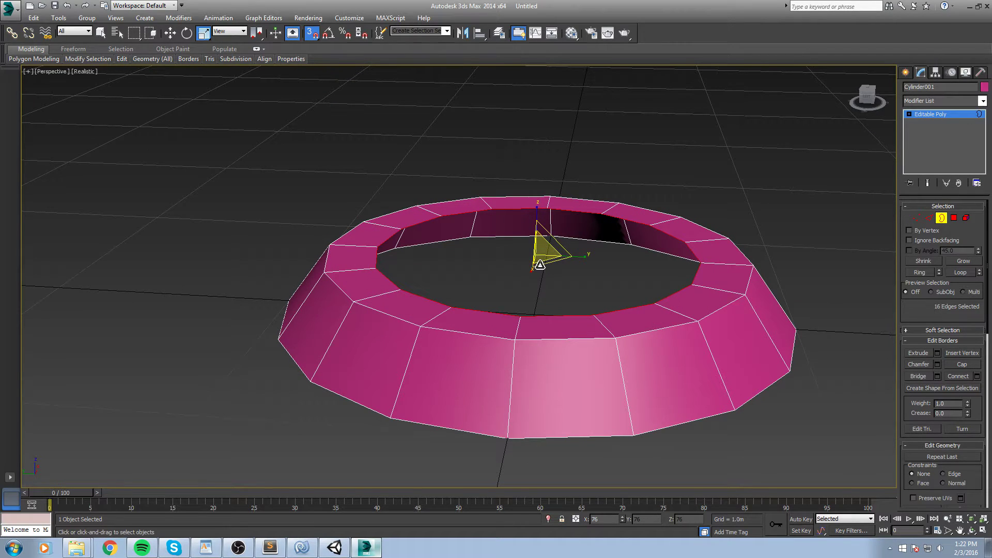
Extrude the inner border straight down by about 0.14 m with snapping off to form the ring's inner wall
key(w)
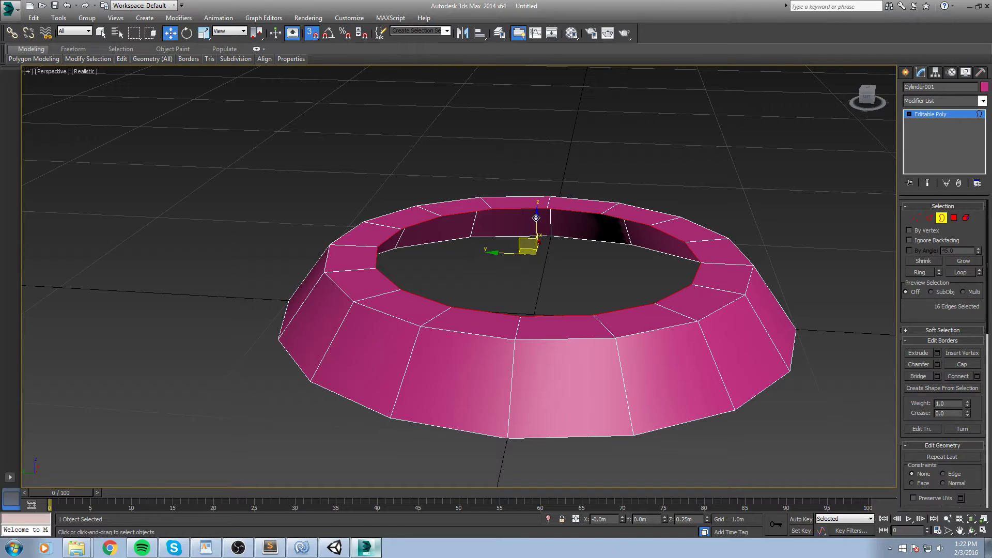
shift+drag(536, 217, 526, 276)
key(ctrl+z)
key(s)
shift+drag(536, 221, 533, 253)
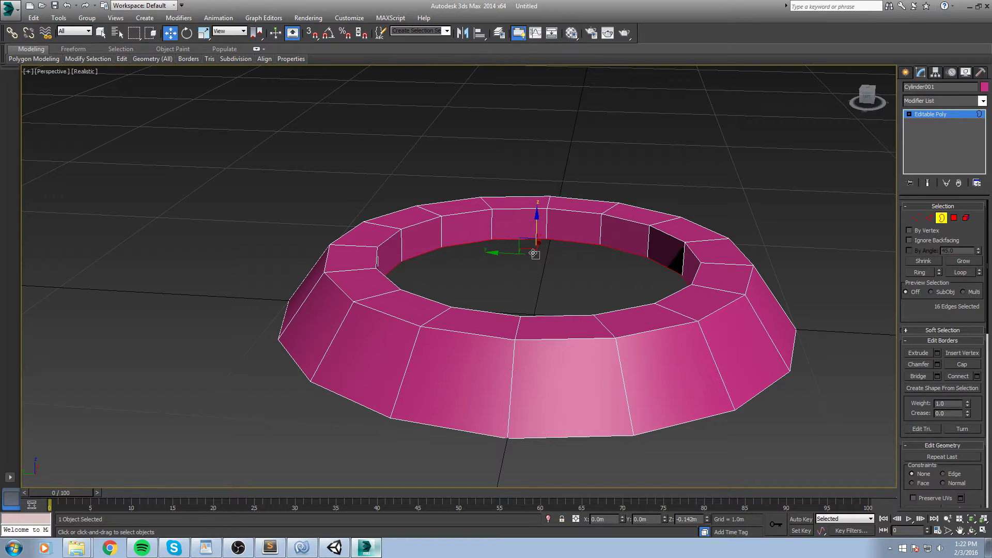
Extend the inner wall's bottom border inward as a floor by scaling a copy of it until only a tiny centre hole remains
alt+middle_drag(533, 253, 539, 283)
key(r)
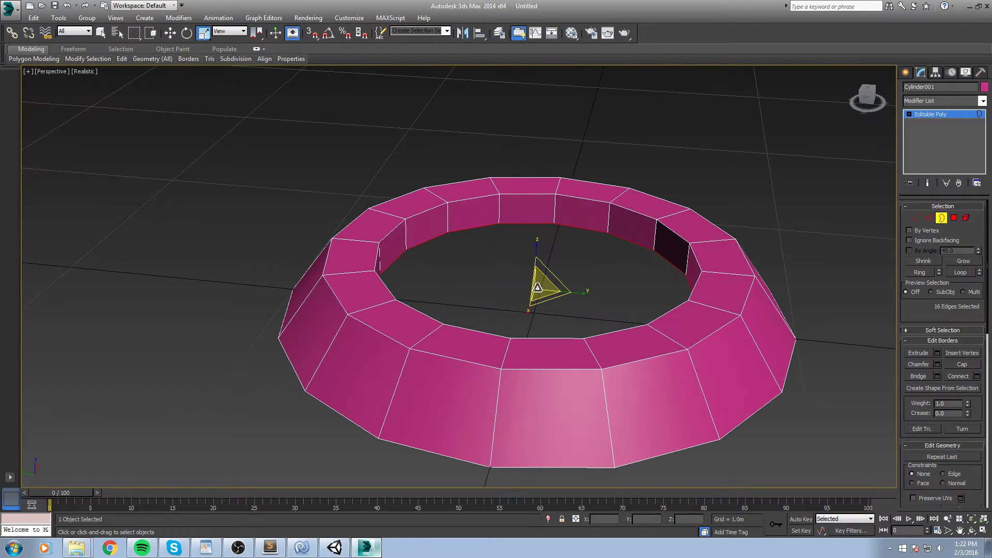
shift+drag(538, 284, 534, 332)
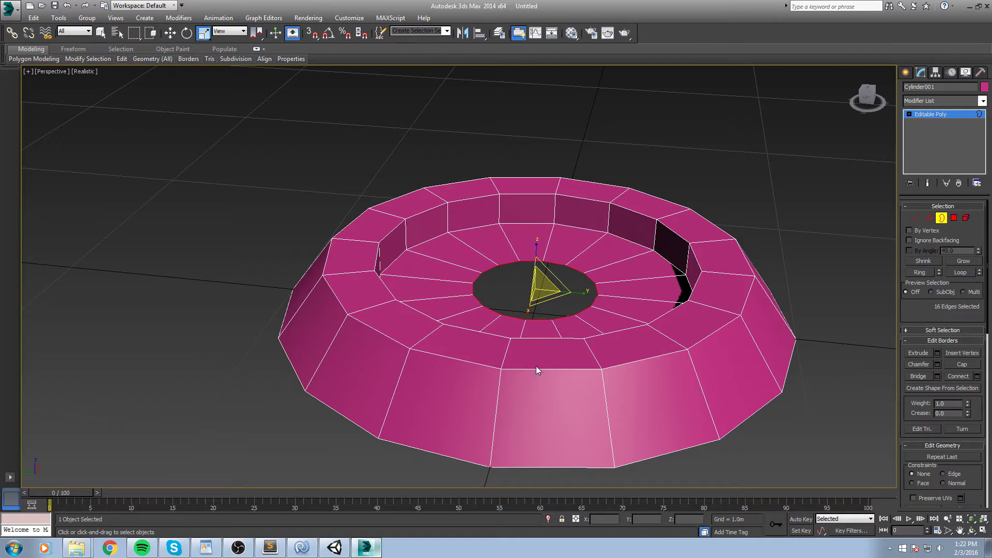
middle_drag(536, 370, 565, 334)
drag(544, 293, 583, 100)
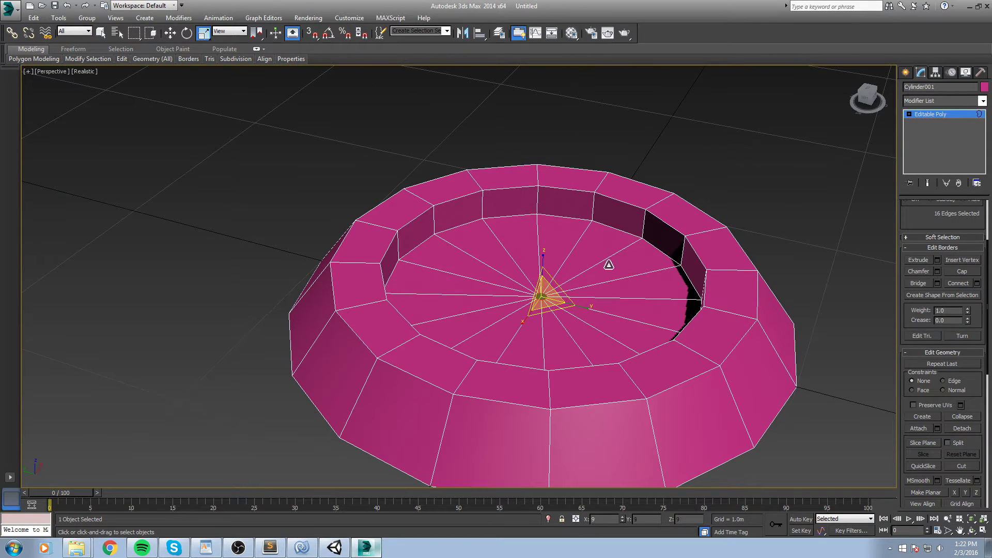
Weld the 16 vertices around the floor's tiny centre hole into a single vertex
key(1)
scroll(588, 267, up, 4)
scroll(511, 290, up, 2)
scroll(445, 232, down, 2)
alt+middle_drag(444, 230, 450, 271)
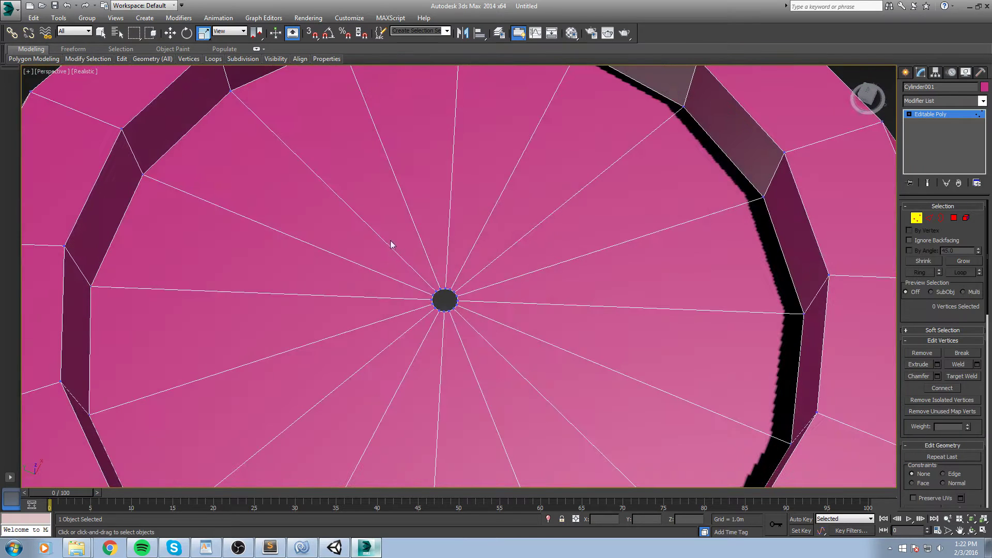
drag(492, 356, 494, 357)
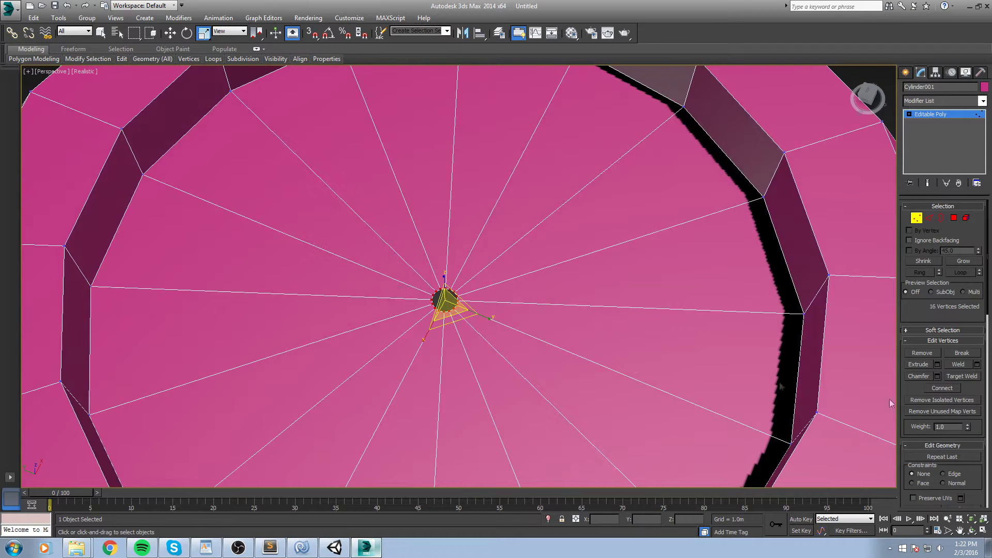
click(977, 366)
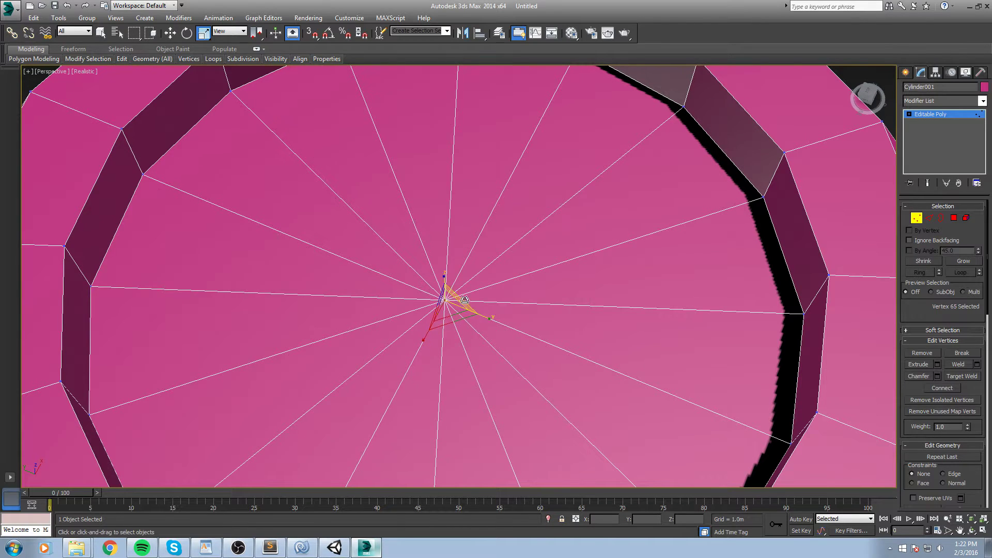
key(1)
alt+middle_drag(547, 256, 537, 215)
scroll(558, 245, down, 3)
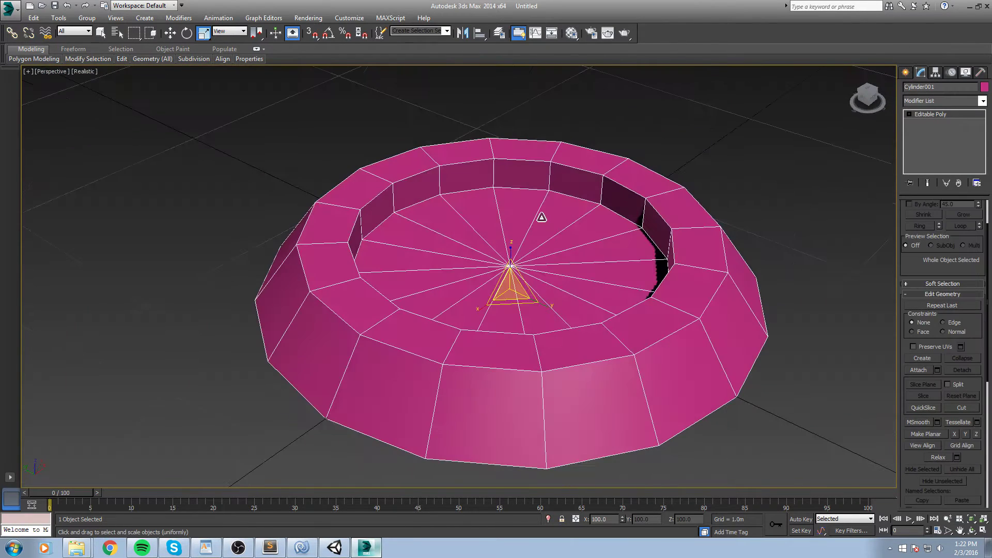
Try a multi-segment chamfer on the edge loop where the inner wall meets the floor
key(2)
click(569, 195)
double_click(569, 196)
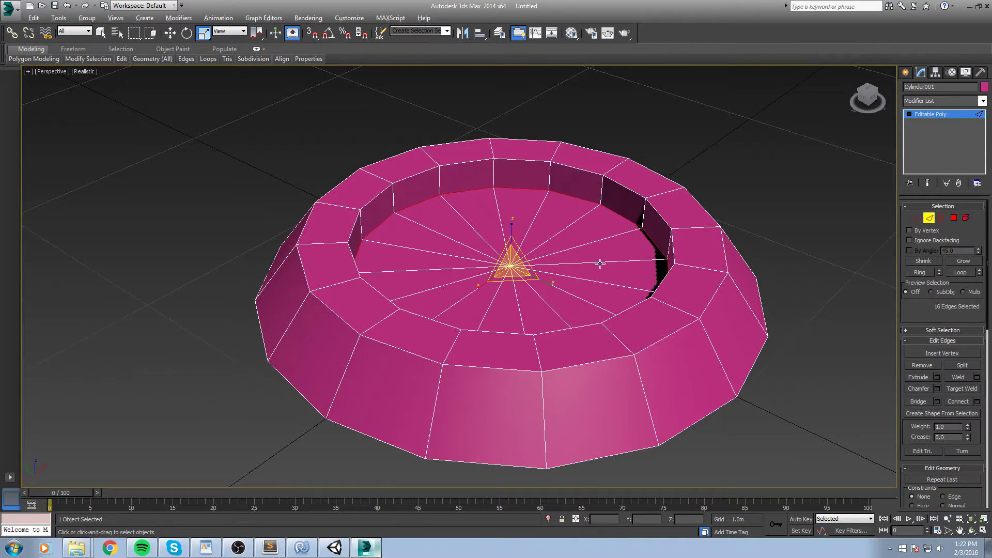
click(937, 390)
scroll(673, 288, up, 8)
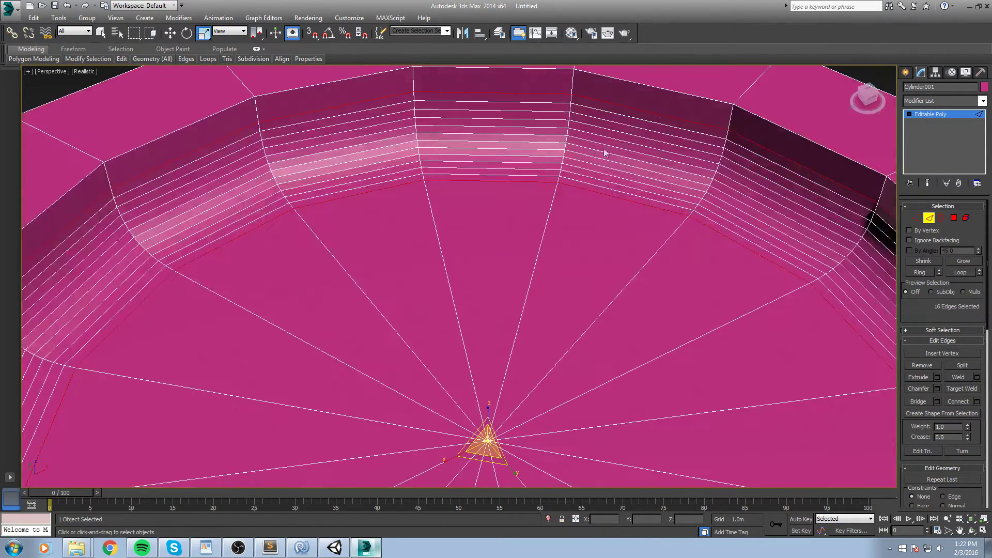
scroll(604, 152, down, 3)
drag(469, 300, 469, 341)
scroll(486, 335, down, 10)
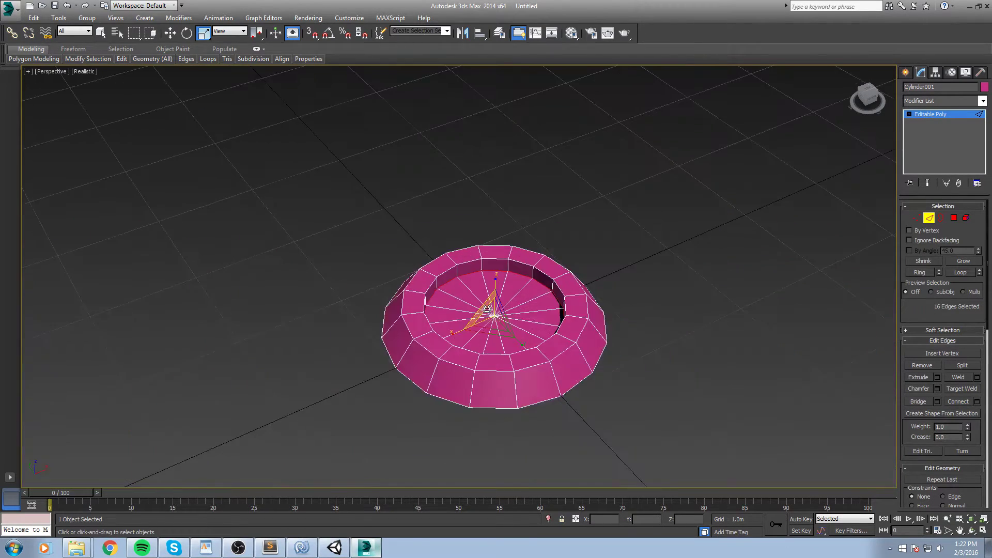
key(2)
key(ctrl+s)
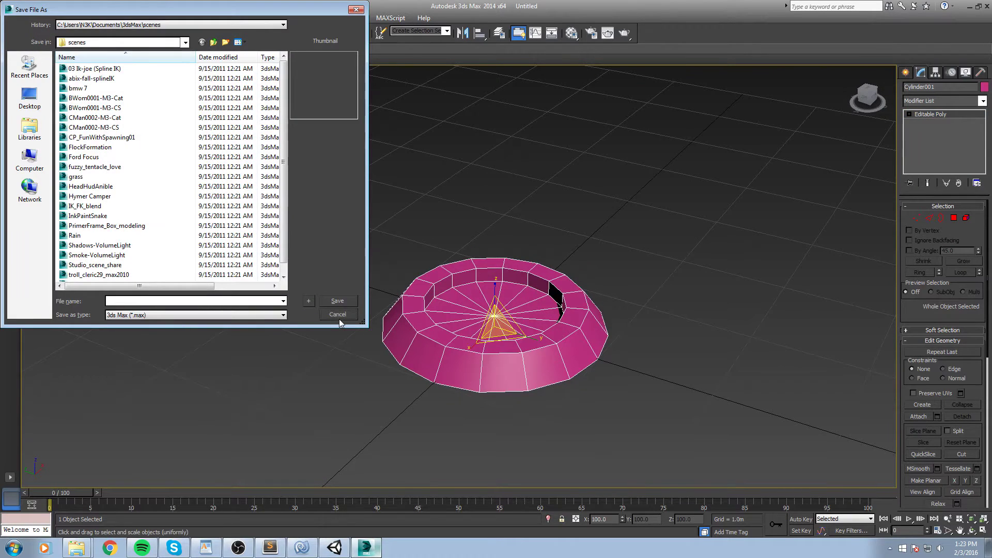
click(339, 316)
middle_drag(614, 245, 626, 233)
click(625, 234)
click(497, 306)
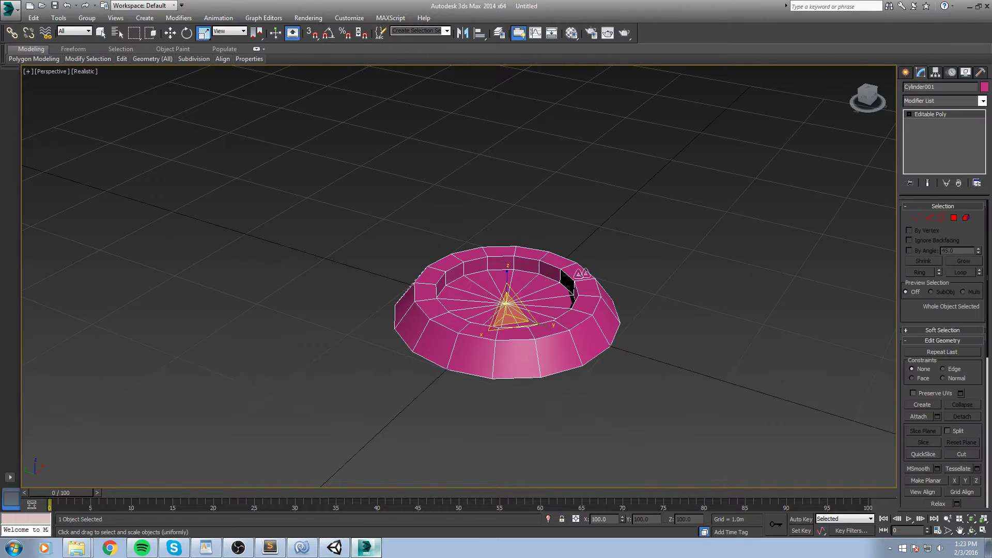
Open the Material Editor and add a Bitmap map to the first material's diffuse colour
alt+middle_drag(579, 274, 615, 259)
key(m)
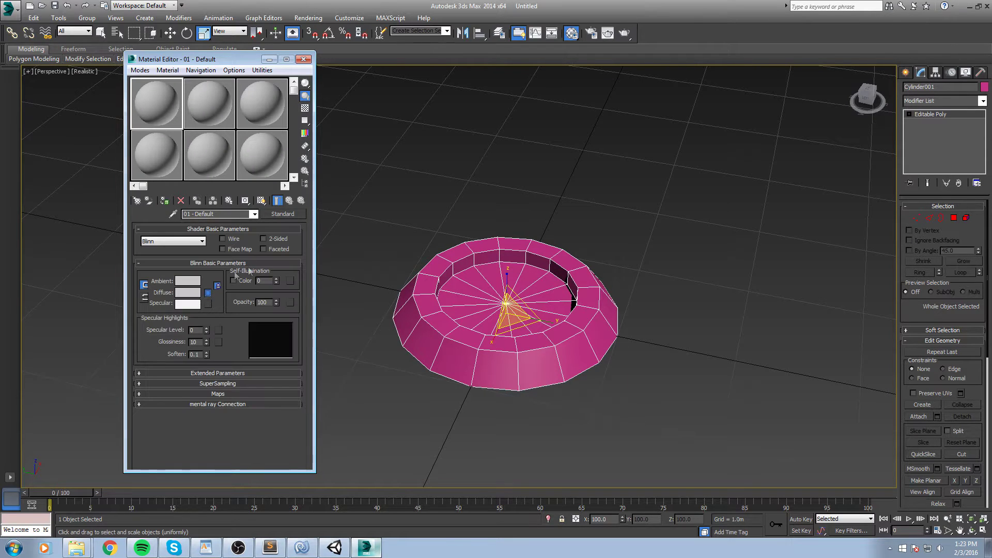
click(289, 280)
double_click(429, 155)
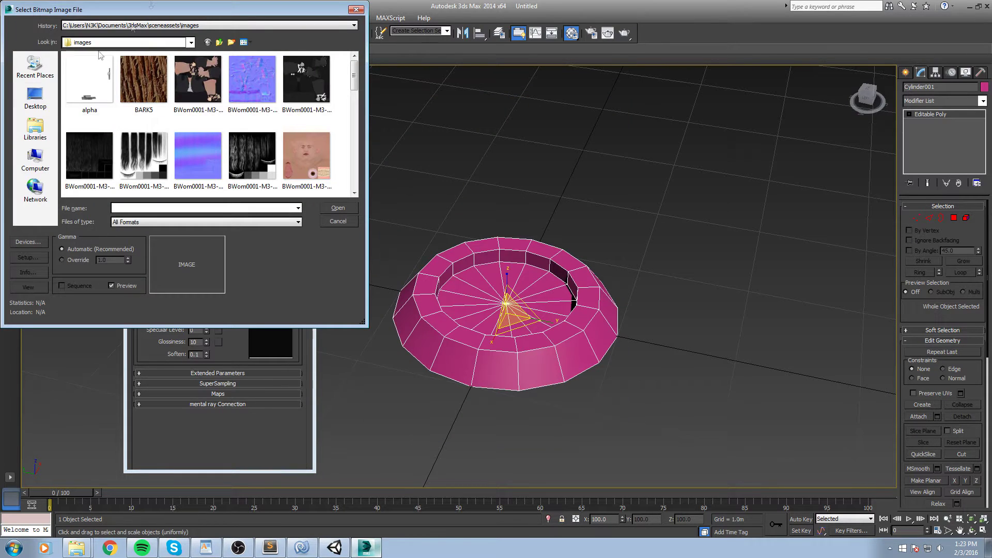
Load Tile_Green.psd from F:\Git\MobileRB\Assets\Artwork\Textures as the diffuse bitmap
click(35, 159)
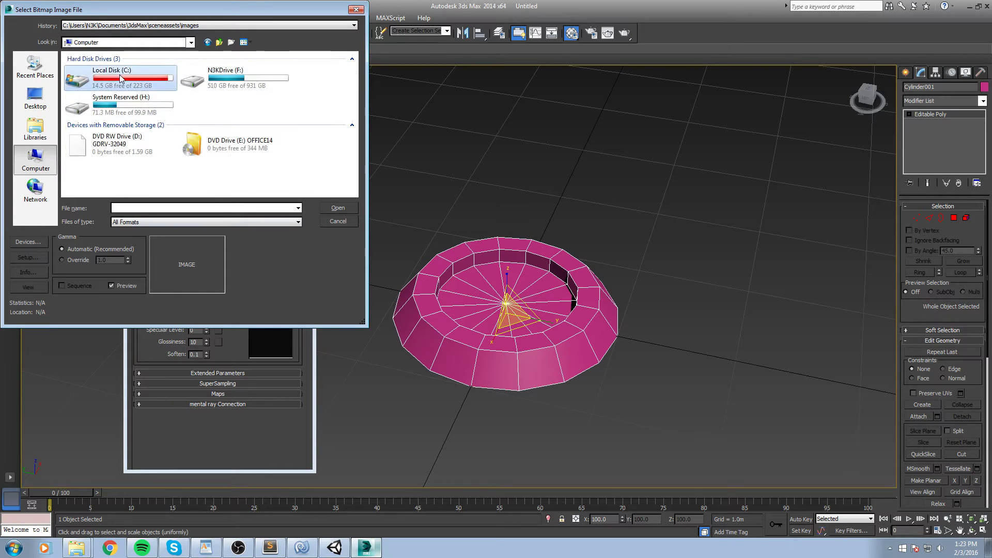
double_click(211, 77)
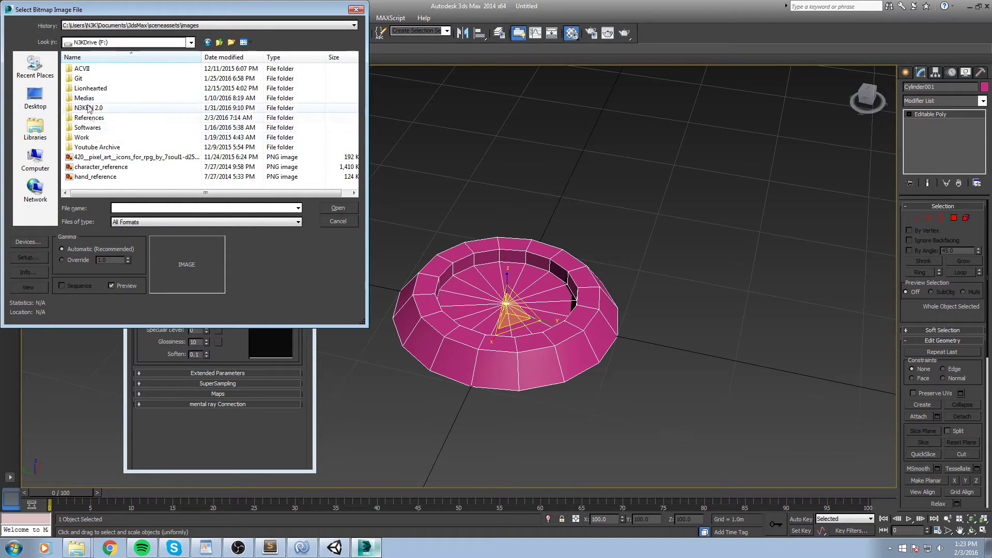
double_click(82, 79)
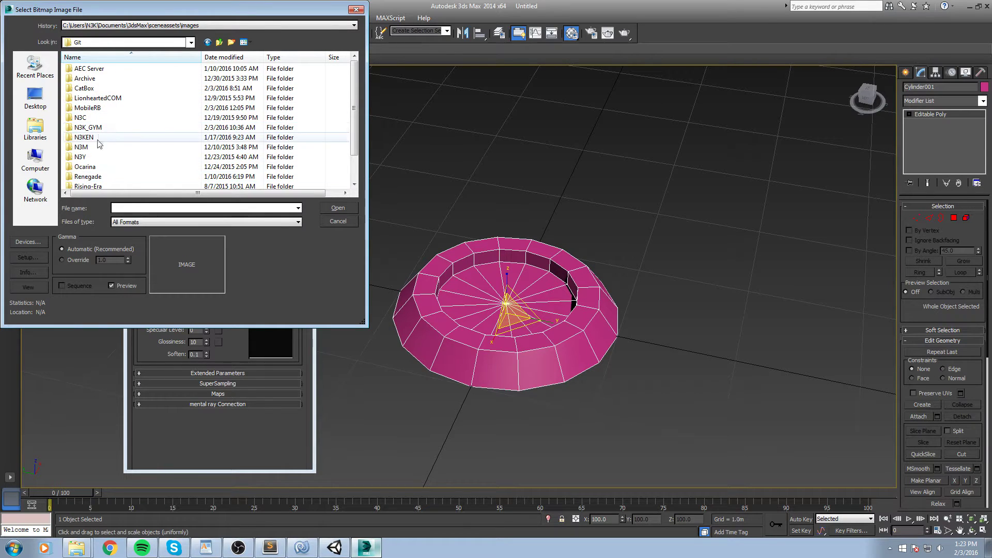
double_click(87, 107)
double_click(82, 69)
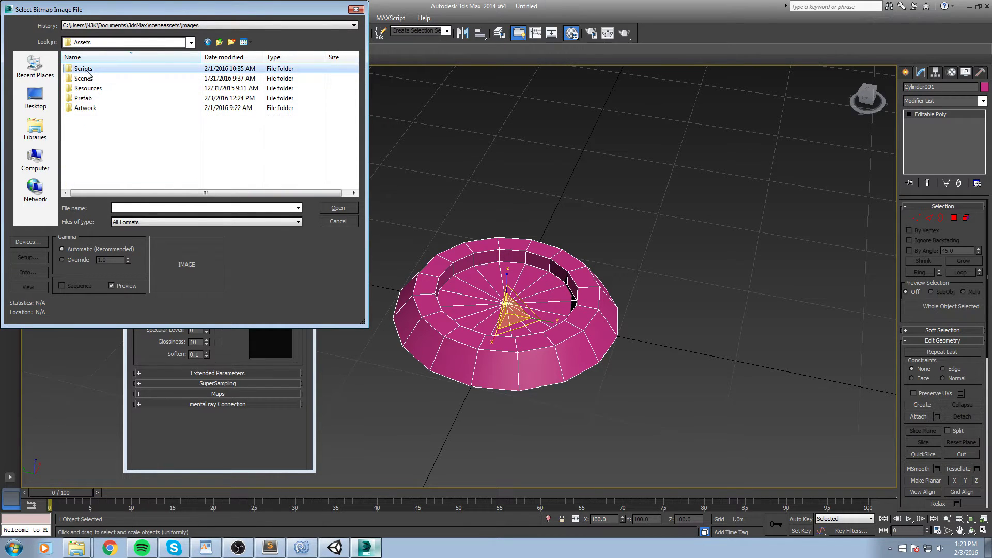
double_click(85, 108)
double_click(87, 89)
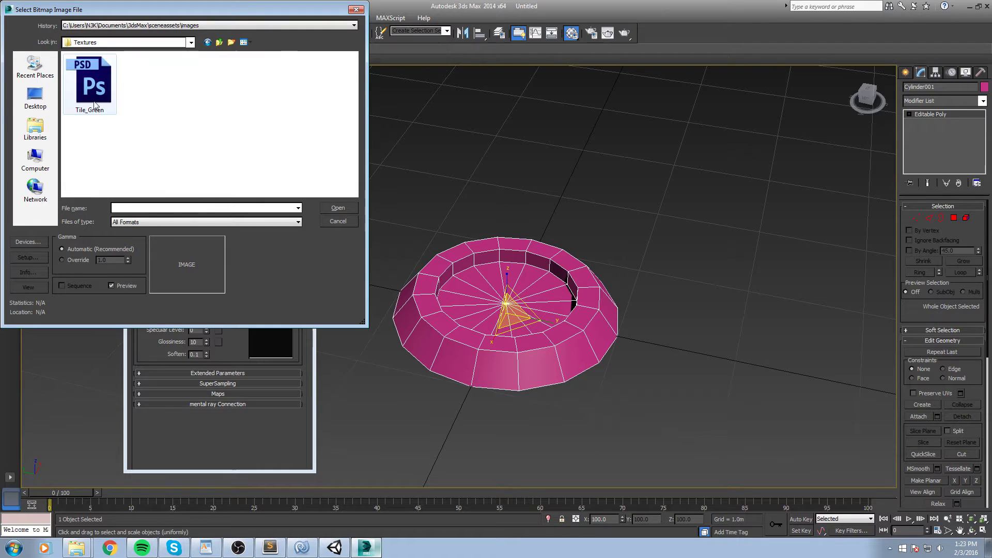
double_click(94, 105)
click(148, 249)
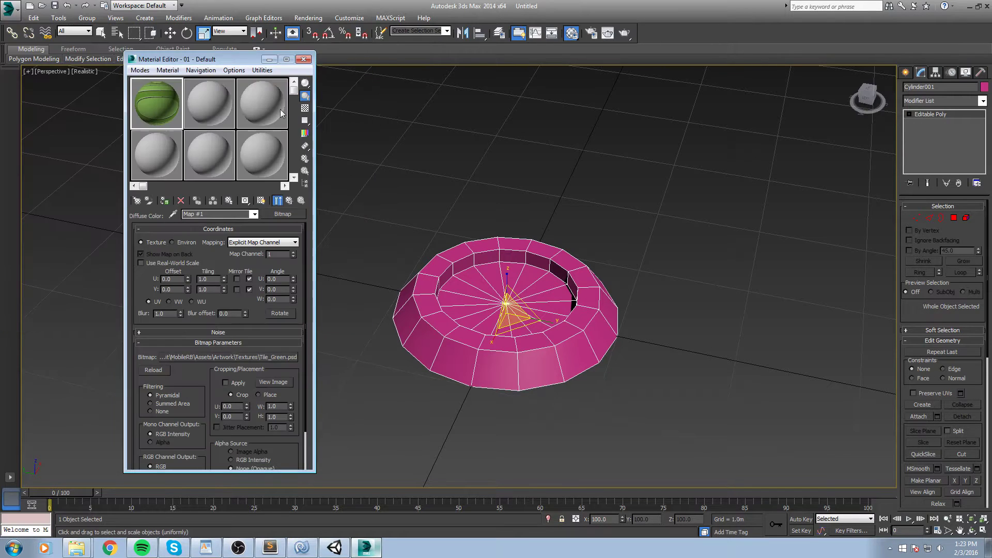
Apply the green tile material to the model with its texture shown in the viewport, and enter polygon selection
drag(148, 108, 526, 283)
mouse_move(523, 264)
middle_down()
mouse_move(532, 241)
mouse_move(479, 242)
middle_up()
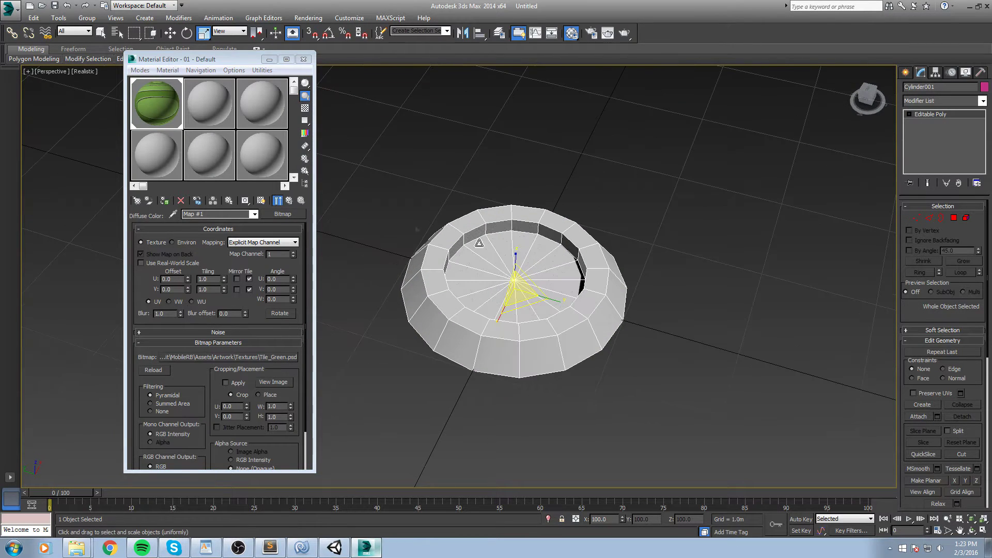
click(261, 201)
alt+middle_drag(493, 202, 476, 235)
key(4)
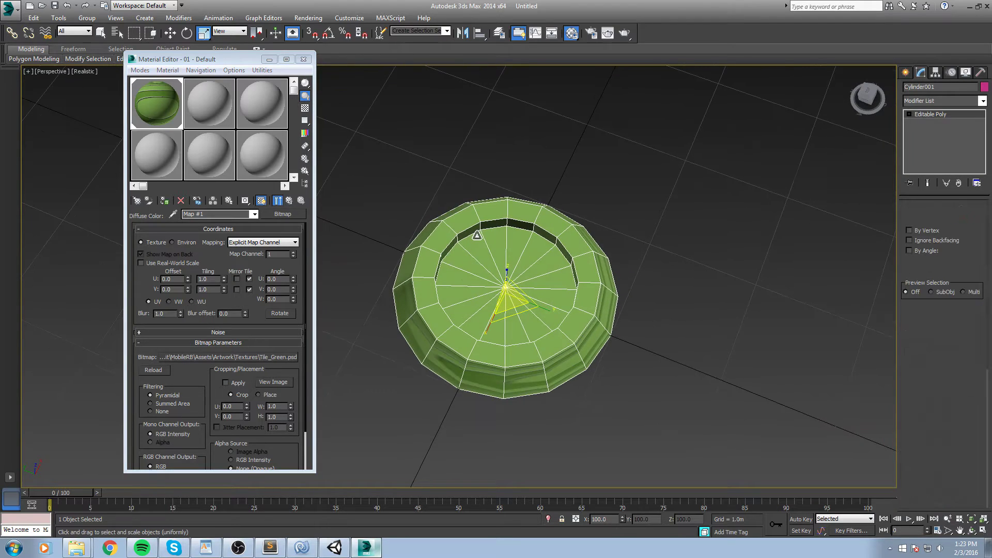
middle_drag(681, 198, 681, 217)
alt+middle_drag(577, 297, 597, 288)
scroll(532, 297, up, 3)
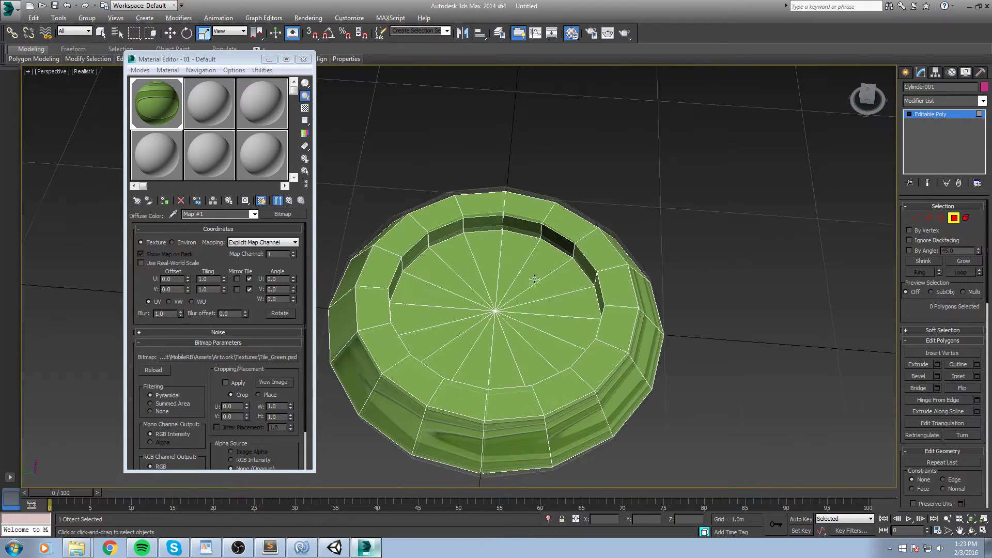
alt+middle_drag(531, 281, 531, 299)
click(492, 248)
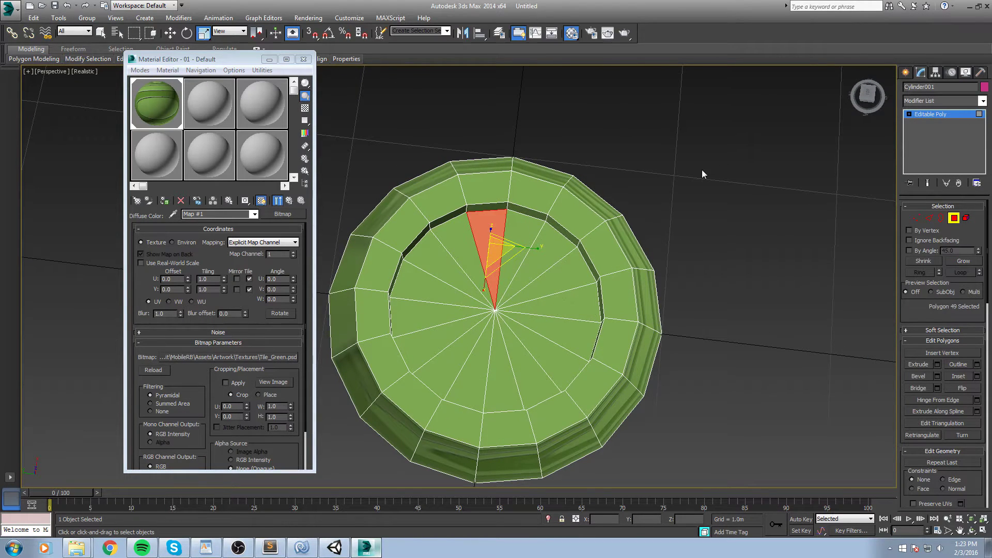
alt+middle_drag(702, 174, 709, 172)
click(533, 227)
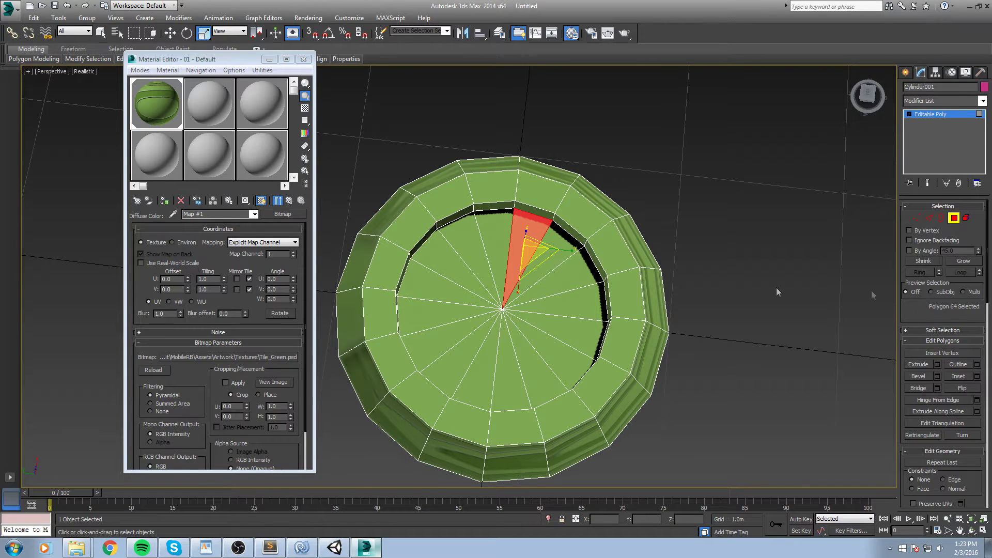
key(w)
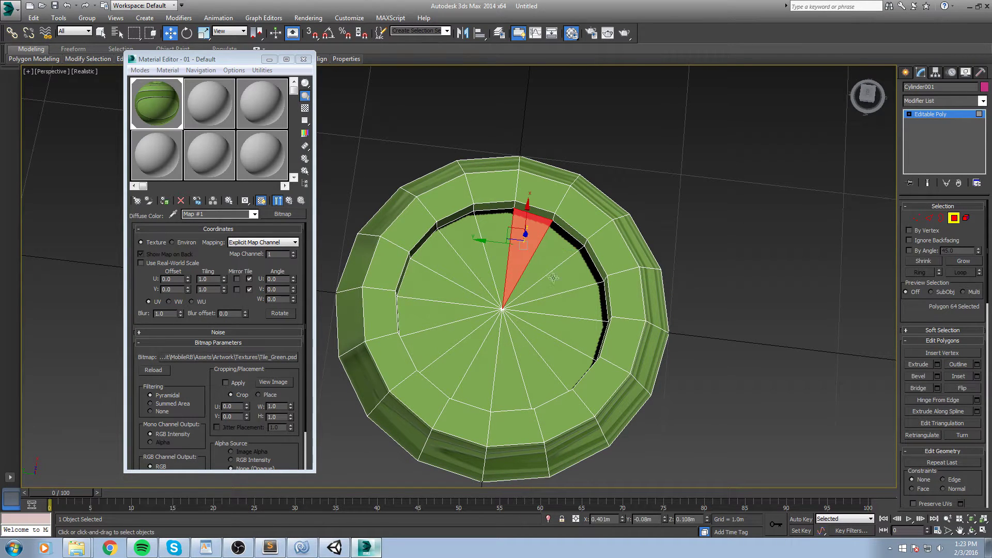
alt+middle_drag(562, 271, 535, 218)
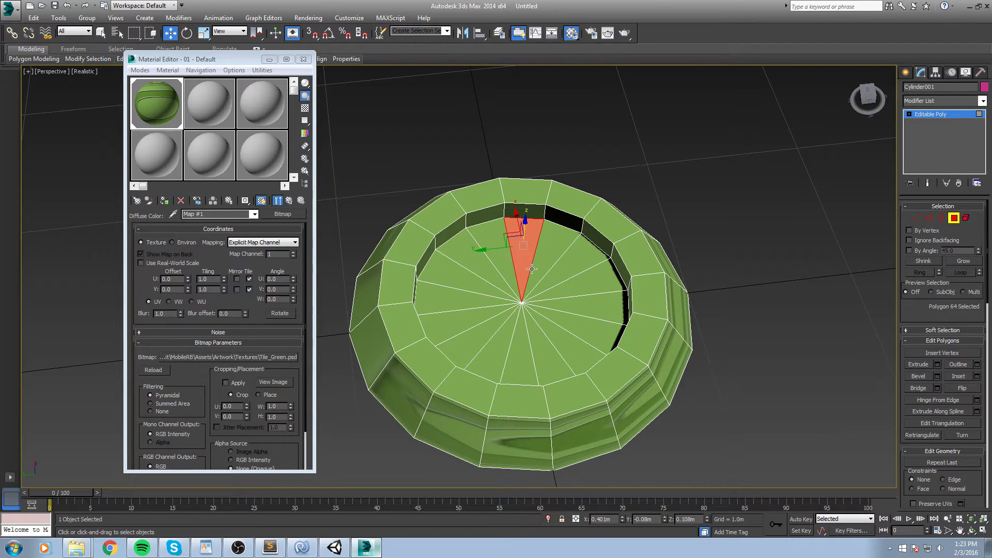
ctrl+click(560, 247)
ctrl+click(567, 256)
In the top view, clear the selection and select all 16 triangular polygons of the recessed floor
key(t)
click(744, 258)
scroll(511, 268, up, 5)
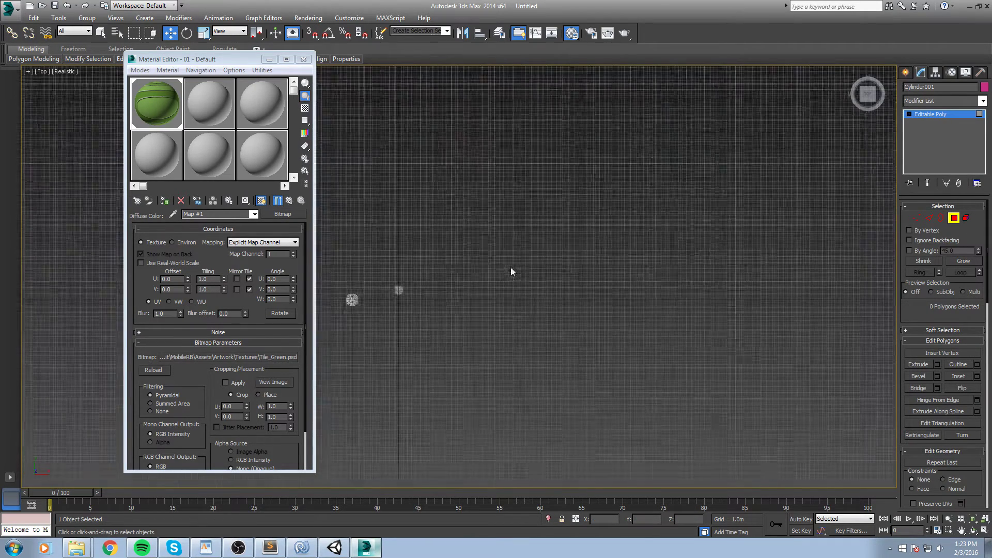
middle_drag(385, 297, 649, 204)
scroll(649, 204, up, 8)
middle_drag(351, 253, 798, 281)
scroll(797, 281, down, 1)
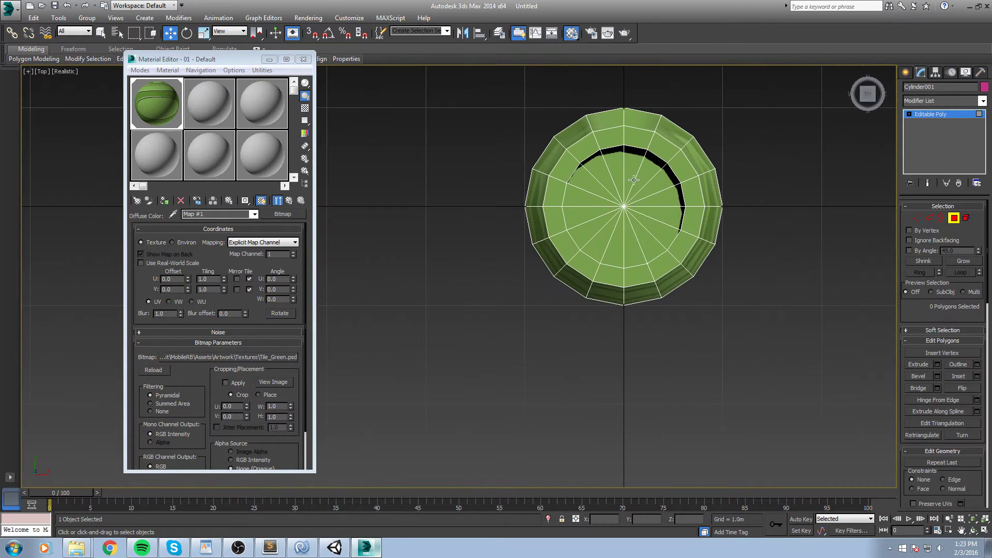
click(634, 179)
scroll(633, 179, up, 3)
ctrl+click(607, 155)
ctrl+click(581, 173)
ctrl+click(583, 199)
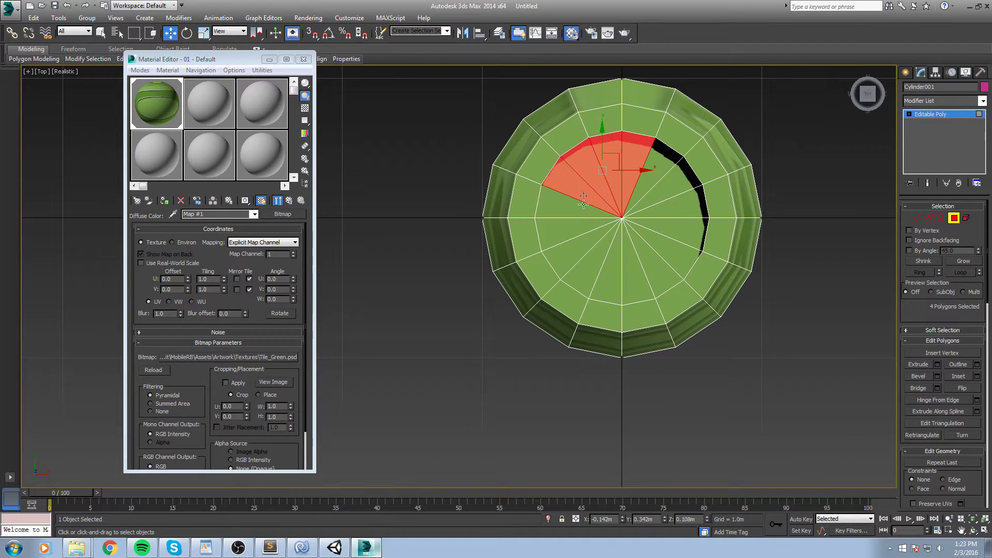
ctrl+click(576, 212)
ctrl+click(578, 230)
ctrl+click(578, 249)
ctrl+click(609, 253)
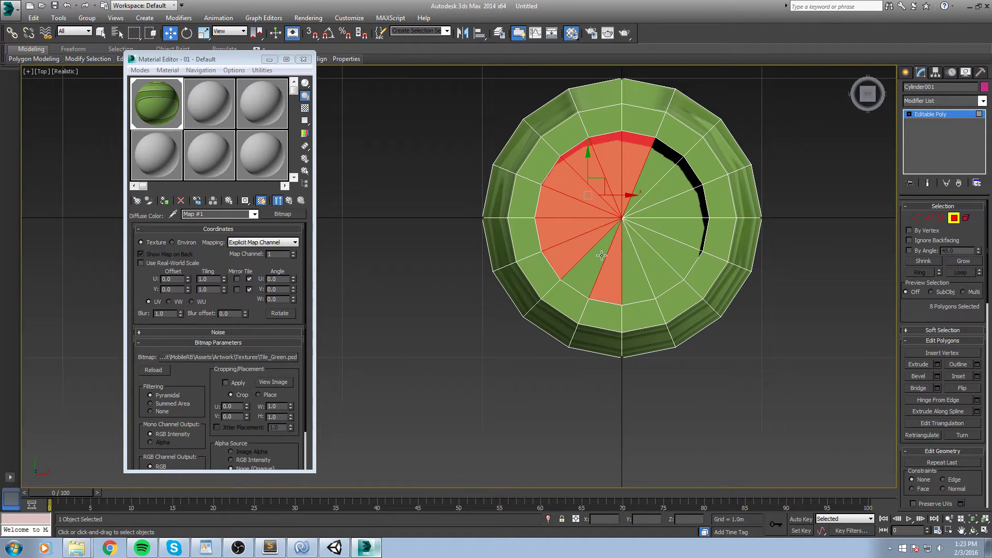
ctrl+click(601, 255)
ctrl+click(633, 259)
ctrl+click(652, 253)
ctrl+click(664, 244)
ctrl+click(671, 227)
ctrl+click(671, 213)
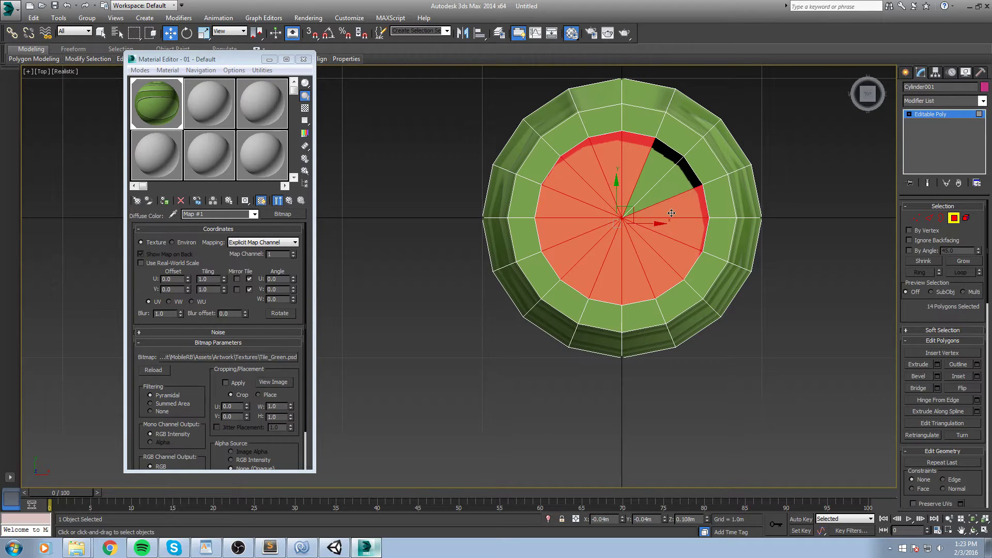
ctrl+click(669, 188)
ctrl+click(650, 176)
Add an Unwrap UVW modifier to the selected floor polygons and open the UV editor
click(983, 101)
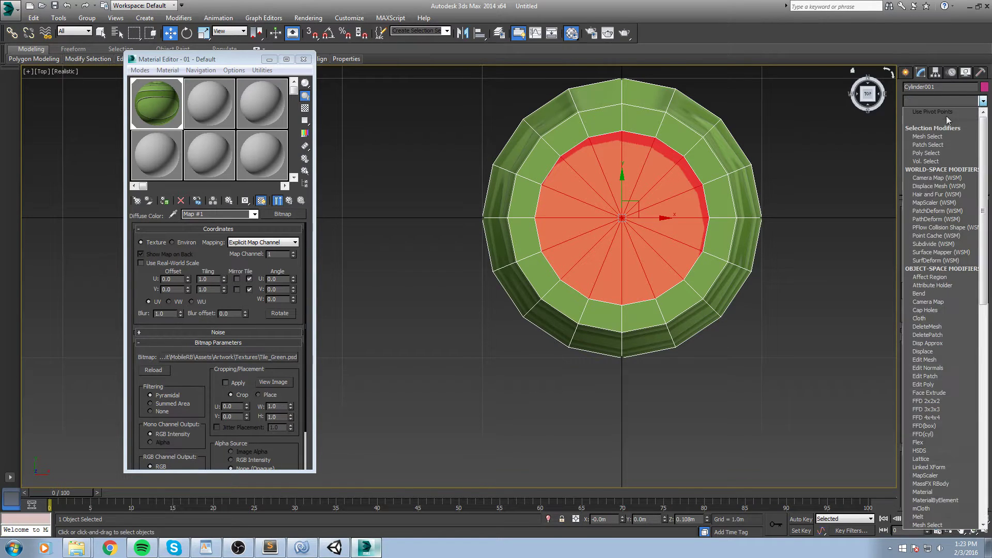
key(u)
key(Return)
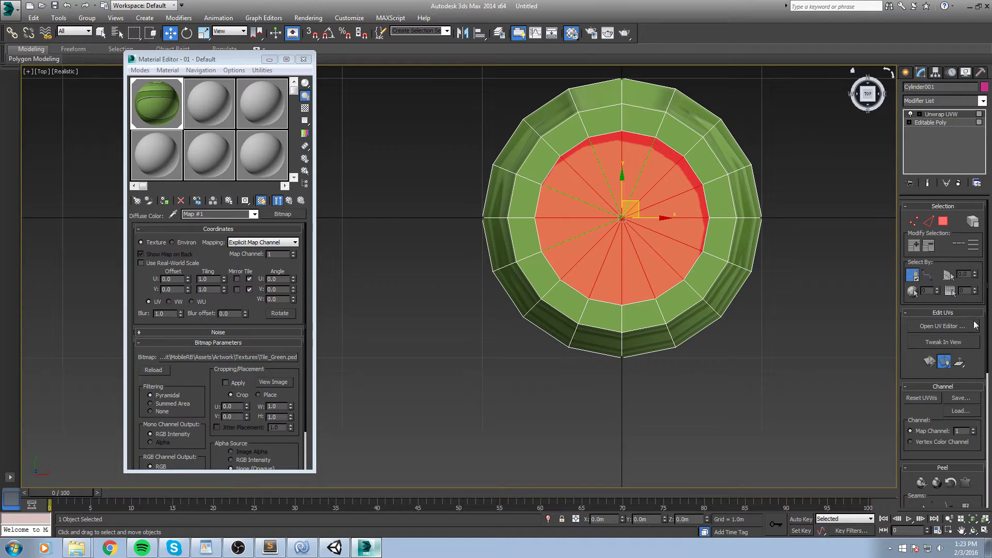
click(959, 327)
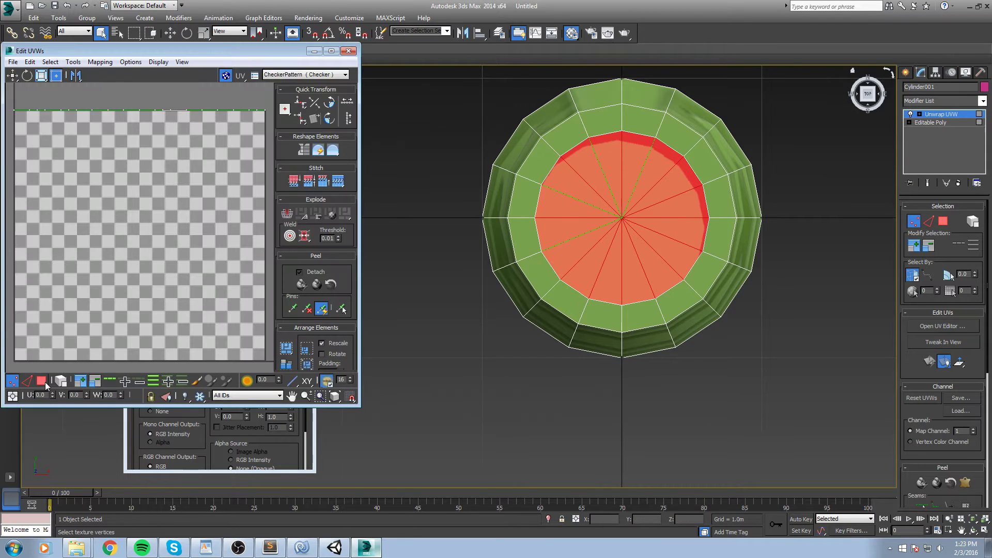
Switch the UV editor to polygon selection and planar-map the recessed floor polygons aligned to the Z axis
click(42, 381)
scroll(107, 247, down, 5)
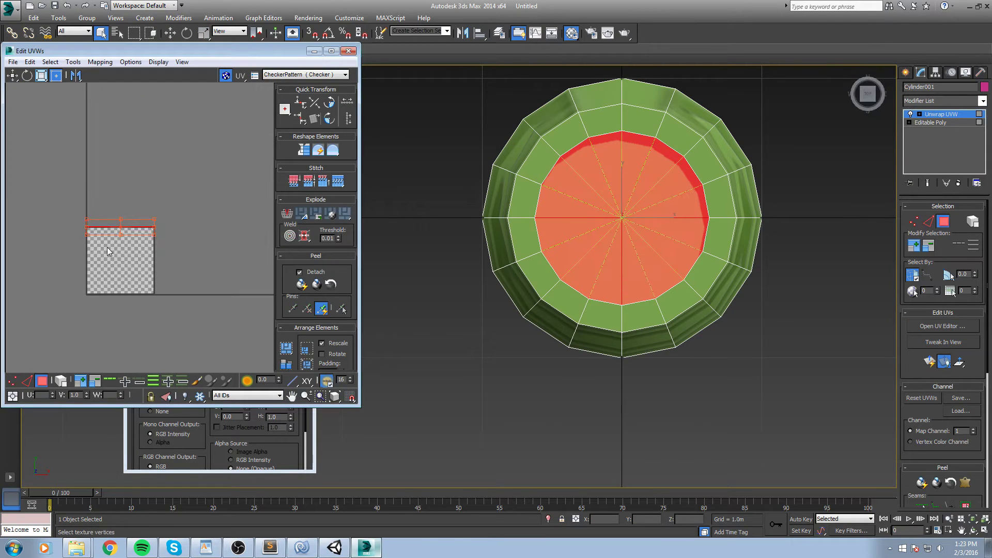
click(979, 368)
scroll(985, 433, down, 5)
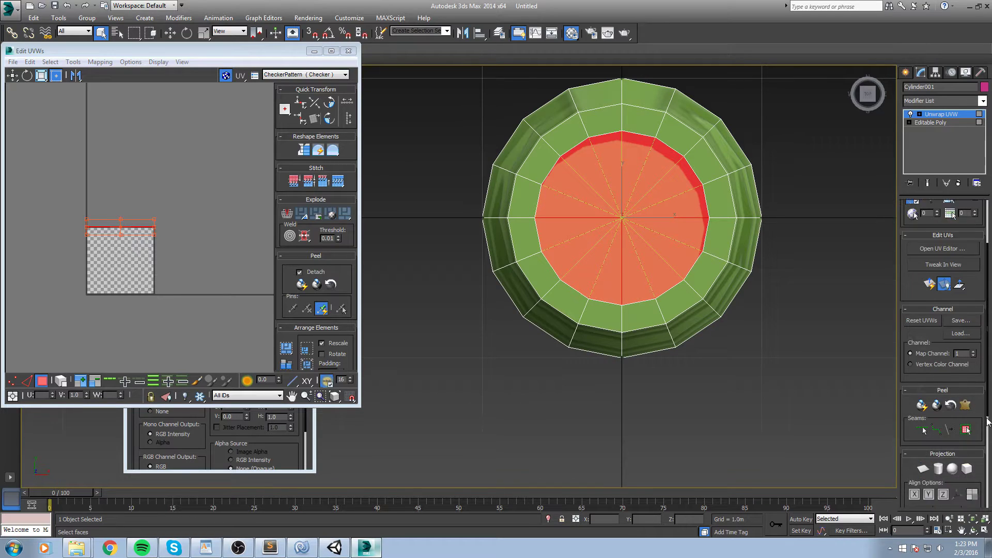
click(923, 407)
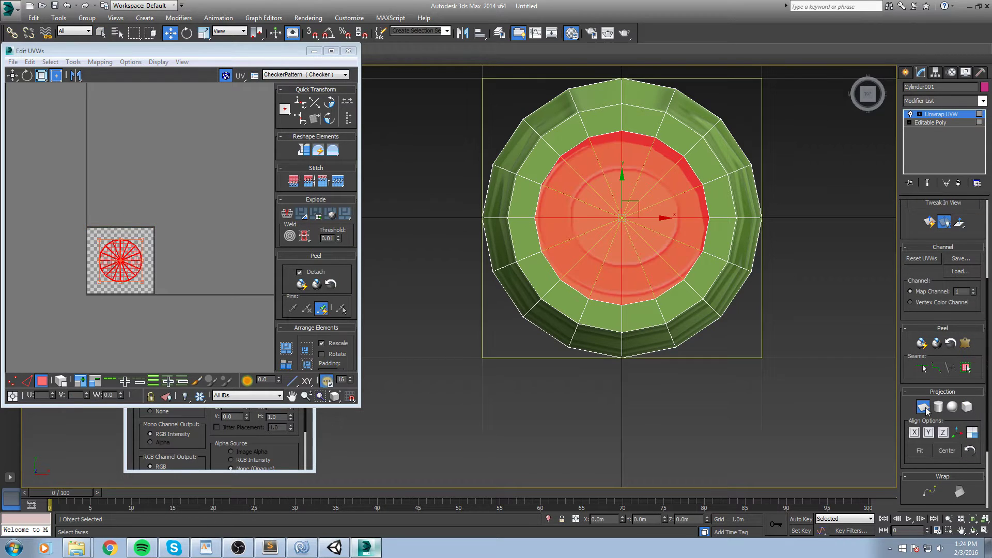
click(944, 434)
middle_drag(747, 256, 722, 296)
scroll(695, 315, up, 3)
middle_drag(631, 292, 715, 362)
middle_drag(713, 213, 722, 262)
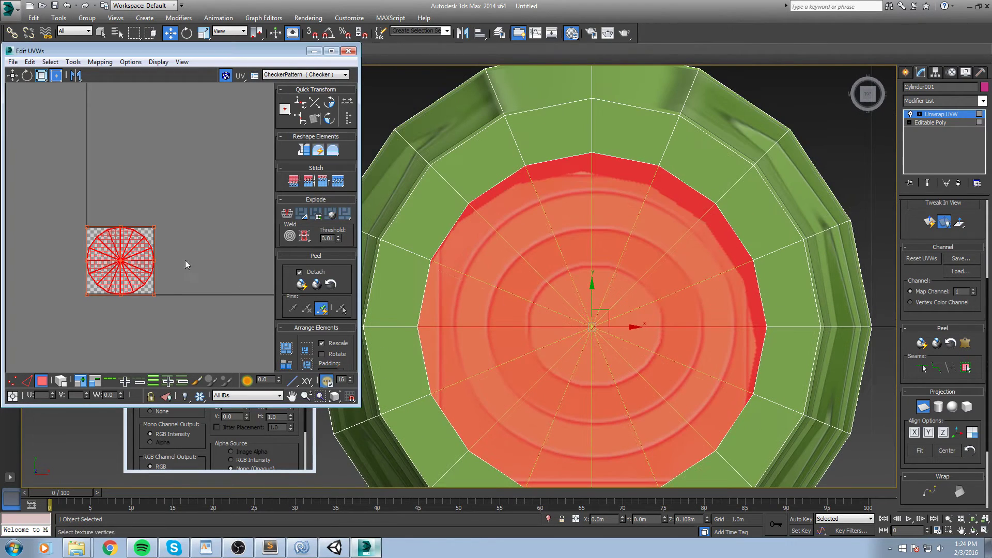
Show the Tile_Green.psd map as the UV editor background behind the floor's UVs
click(290, 76)
click(290, 85)
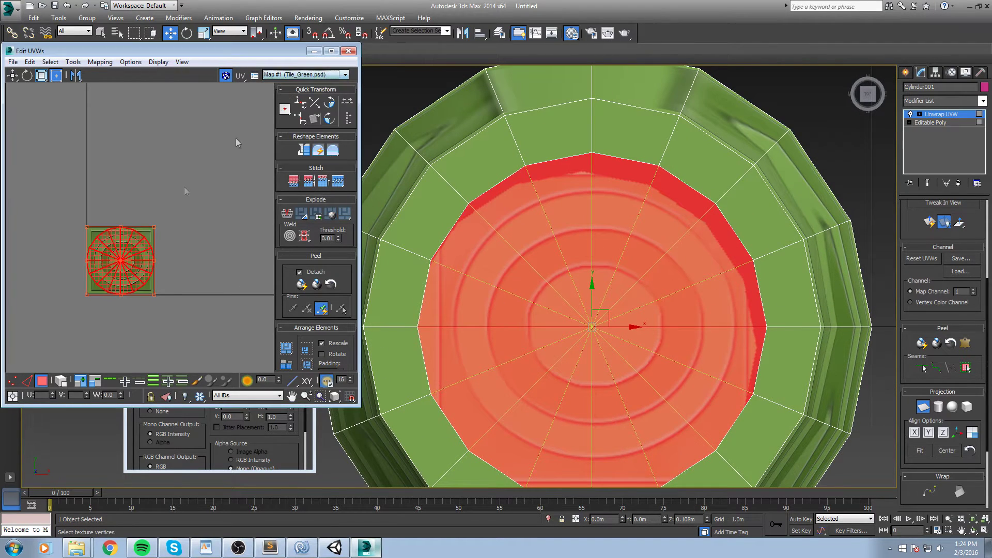
scroll(194, 246, up, 3)
scroll(194, 247, up, 2)
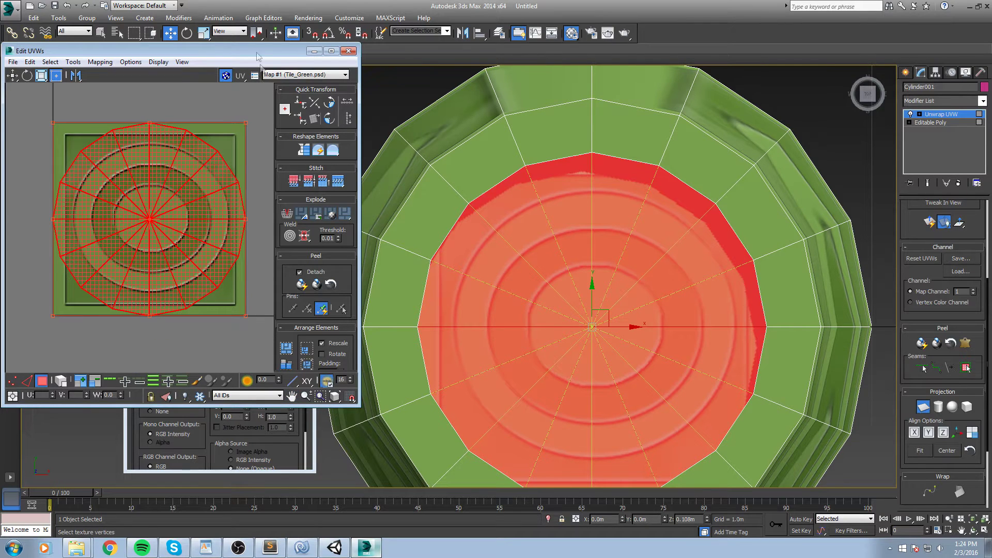
Finish the planar mapping and scale the floor's UVs down to match the texture's outer ring
middle_drag(56, 129, 56, 146)
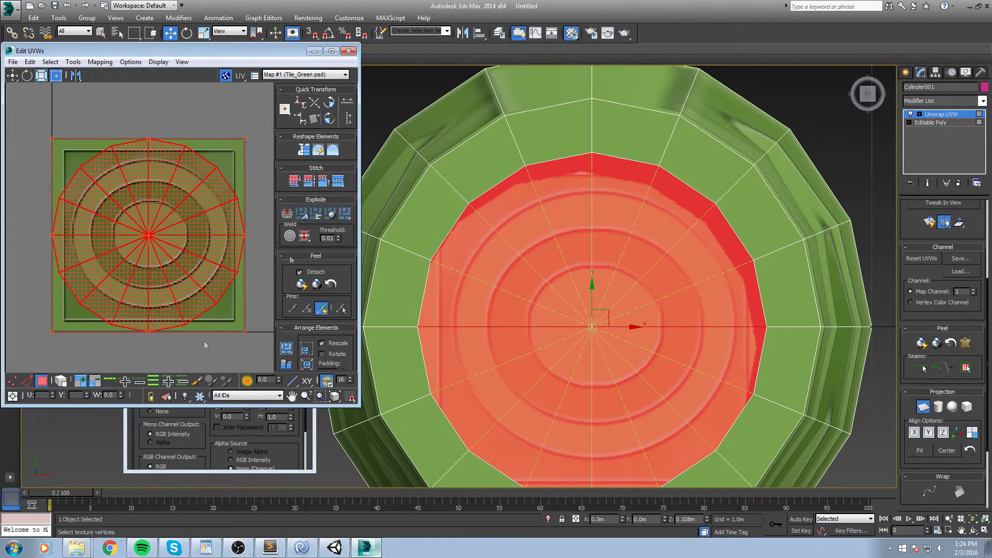
click(923, 408)
drag(53, 136, 93, 197)
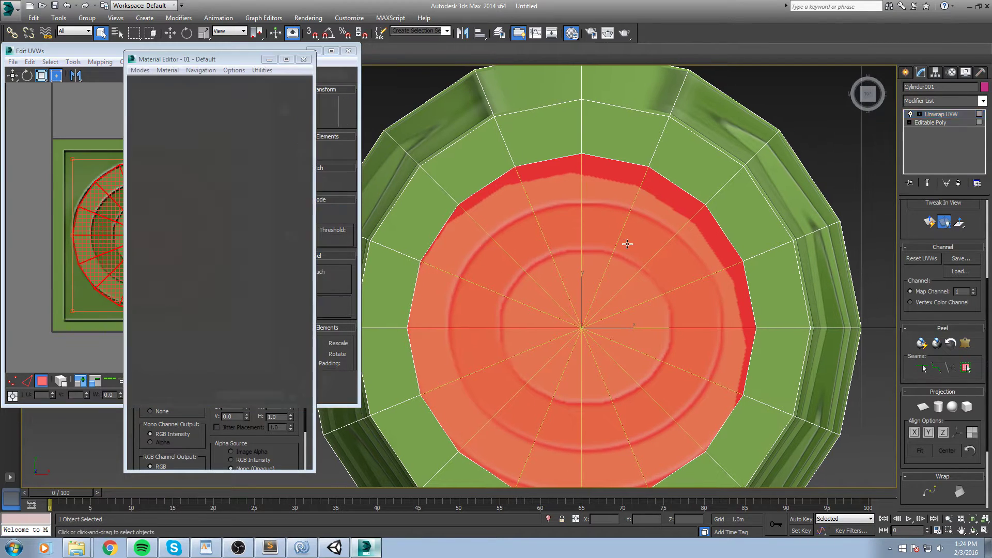
Collapse the unwrap into the editable poly and enter polygon selection on the dish
scroll(768, 305, down, 4)
alt+middle_drag(768, 305, 853, 387)
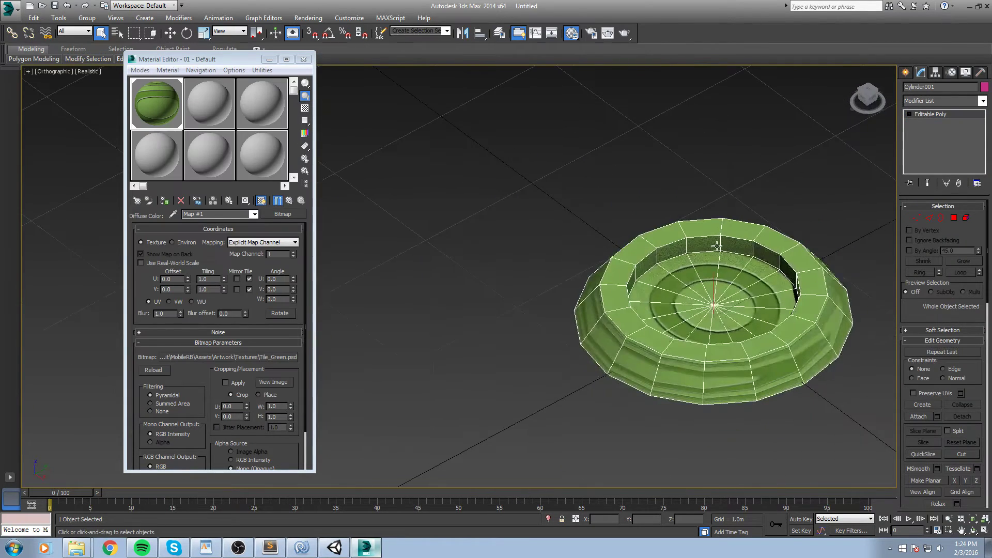
click(852, 387)
click(794, 374)
key(4)
click(753, 348)
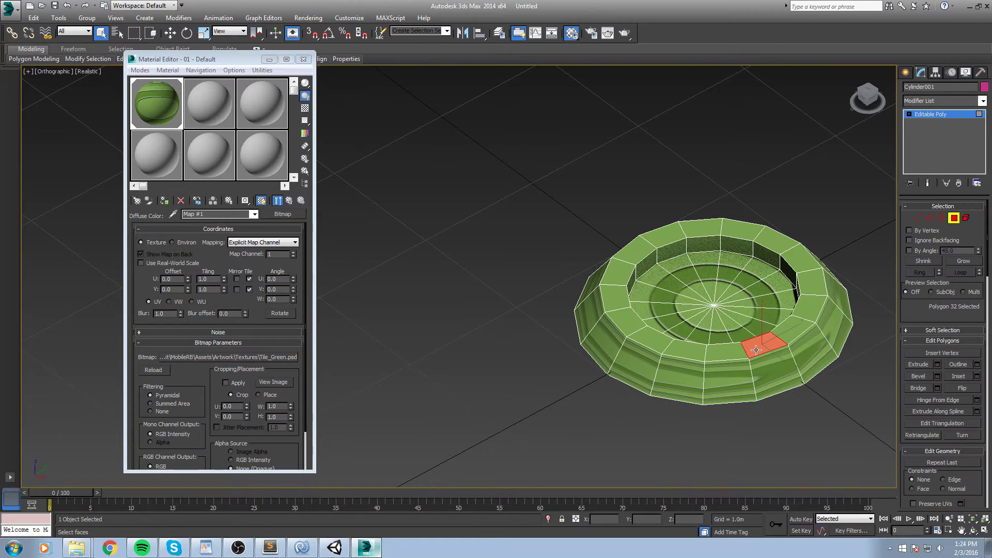
alt+middle_drag(753, 348, 779, 336)
shift+click(789, 316)
ctrl+click(770, 276)
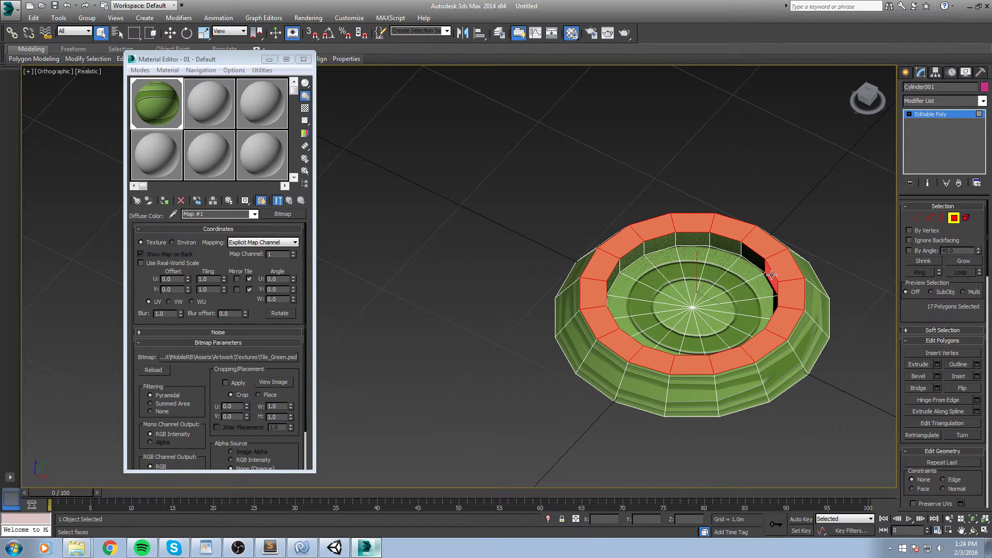
ctrl+click(751, 256)
click(819, 260)
click(766, 268)
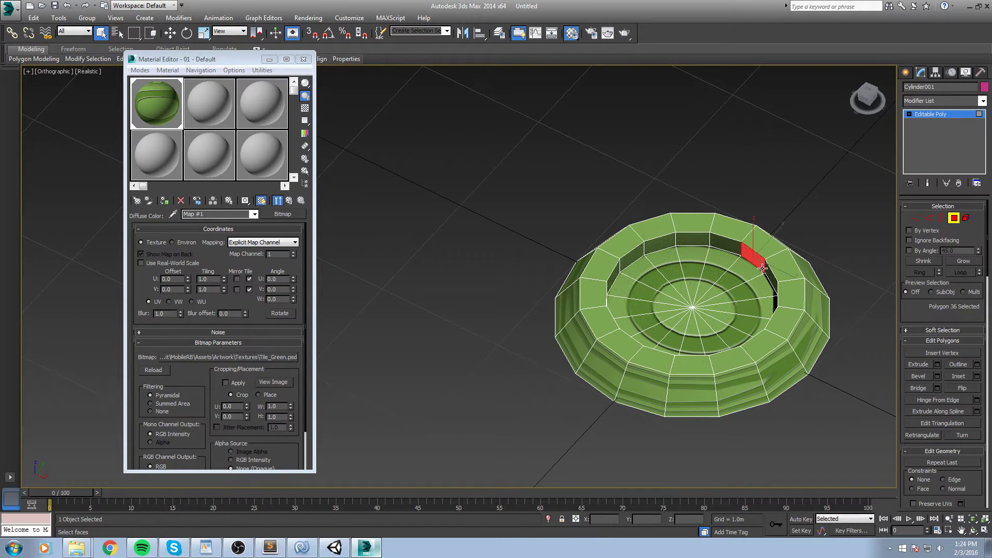
ctrl+click(769, 242)
click(928, 262)
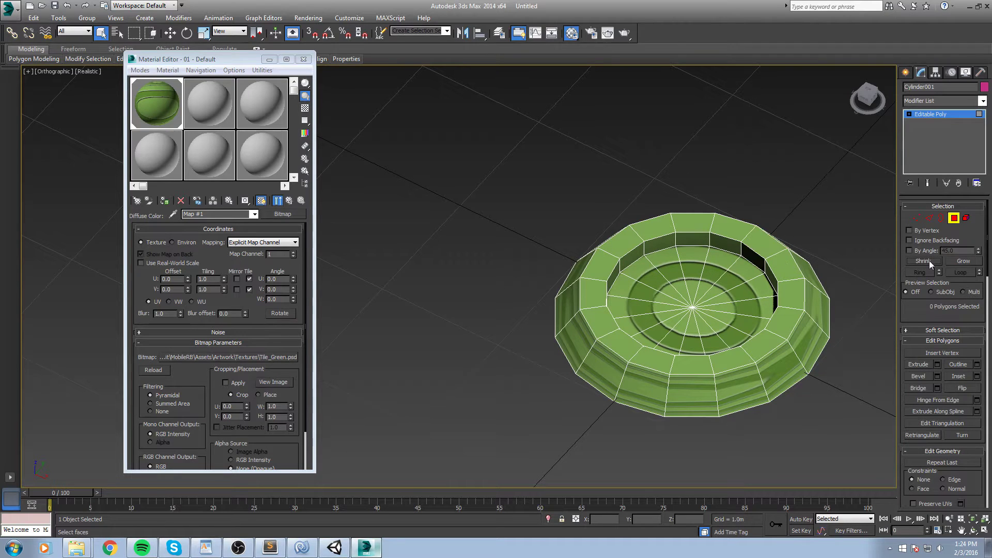
Select the ring of inner wall polygons and add the far-side rim polygons, leaving out the stray outer side polygon
double_click(758, 259)
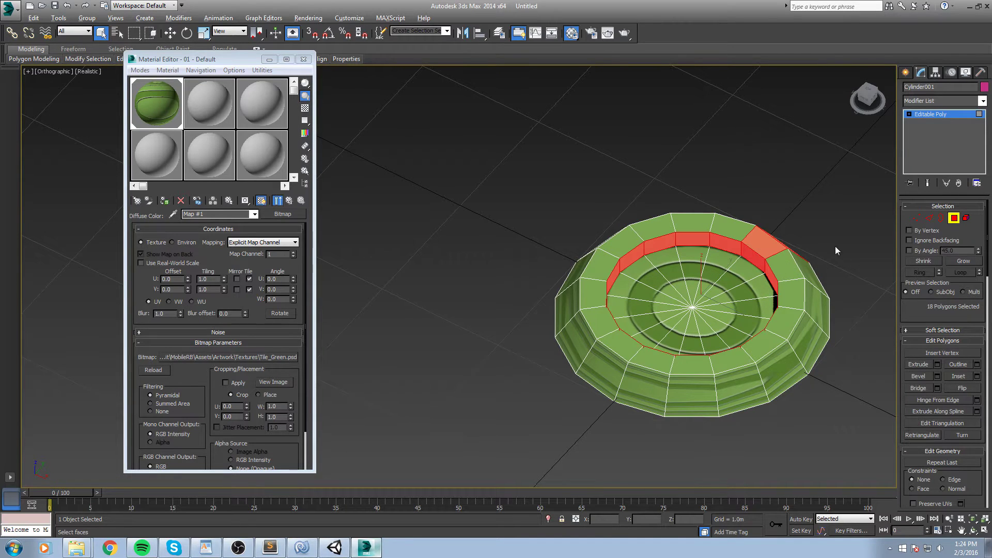
alt+middle_drag(837, 251, 764, 289)
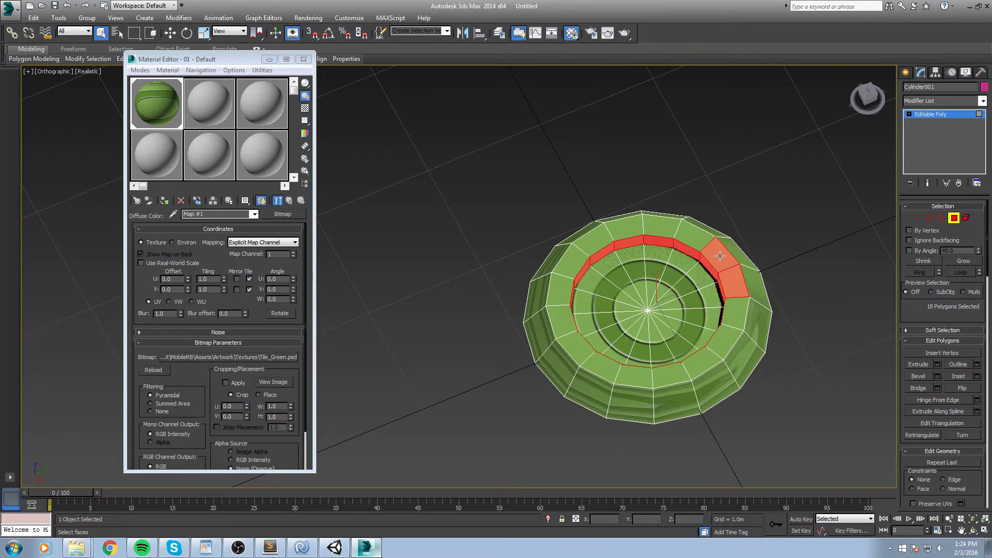
ctrl+click(693, 241)
ctrl+click(662, 229)
ctrl+click(627, 231)
ctrl+click(598, 242)
ctrl+click(570, 266)
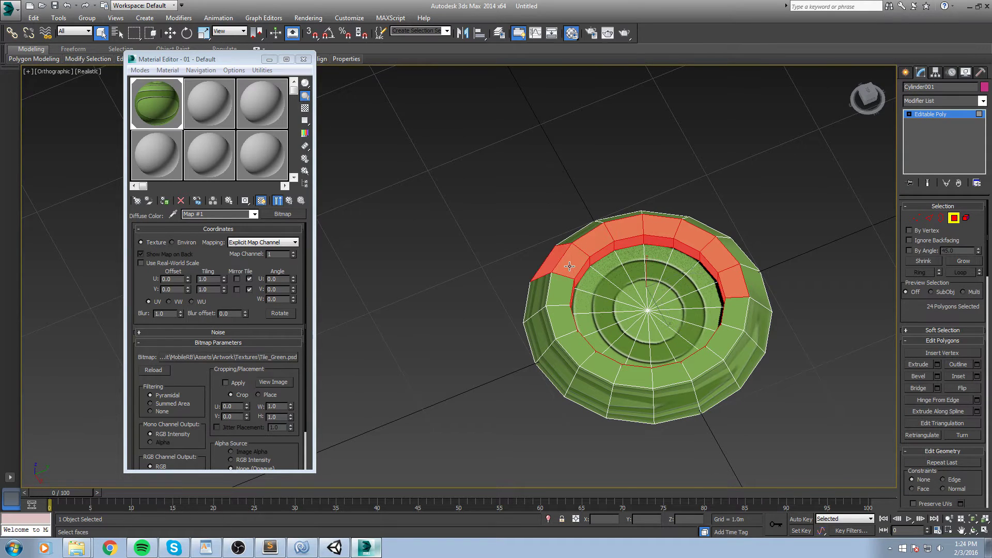
alt+click(542, 272)
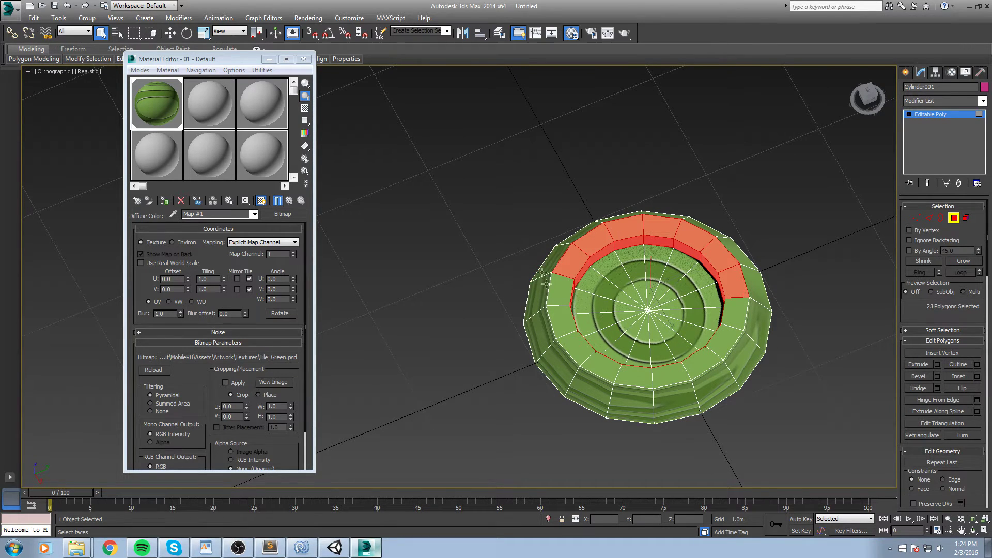
Add the remaining top rim polygons to the selection to complete the ring
ctrl+click(563, 325)
ctrl+click(582, 358)
ctrl+click(601, 370)
ctrl+click(633, 377)
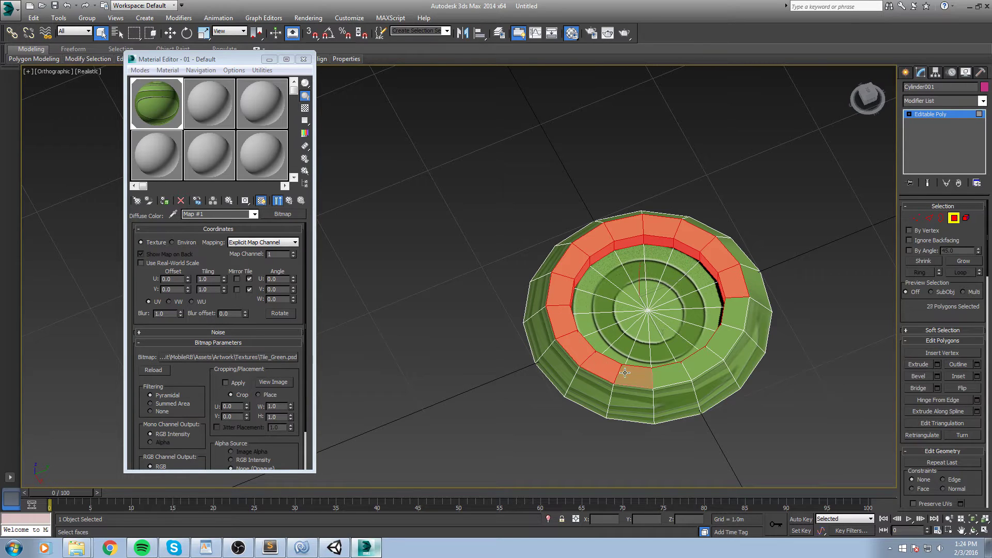
ctrl+click(670, 375)
ctrl+click(705, 362)
ctrl+click(729, 343)
ctrl+click(742, 321)
Add an Unwrap UVW modifier to the selected rim and inner wall polygons and open the UV editor
alt+middle_drag(742, 321, 804, 323)
click(983, 101)
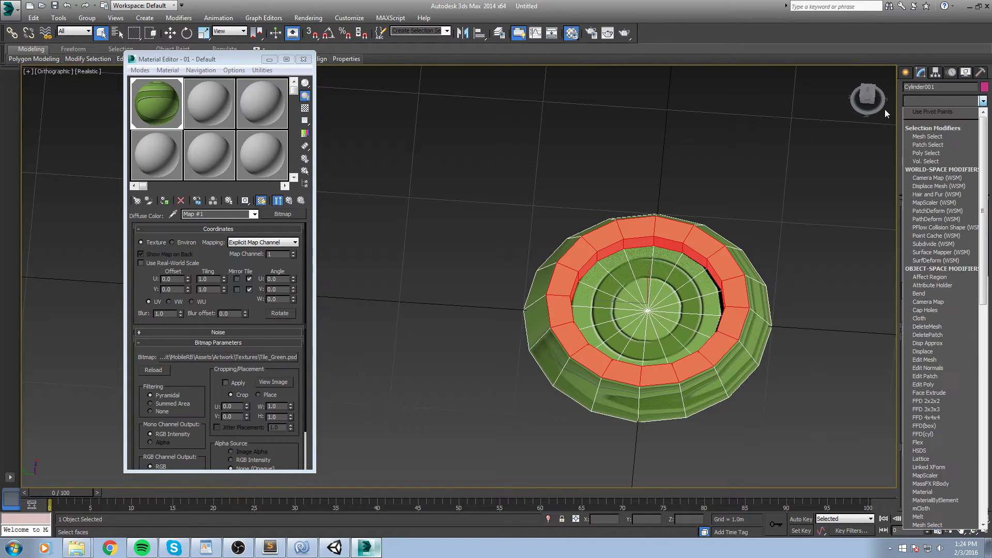
scroll(955, 258, down, 5)
click(973, 170)
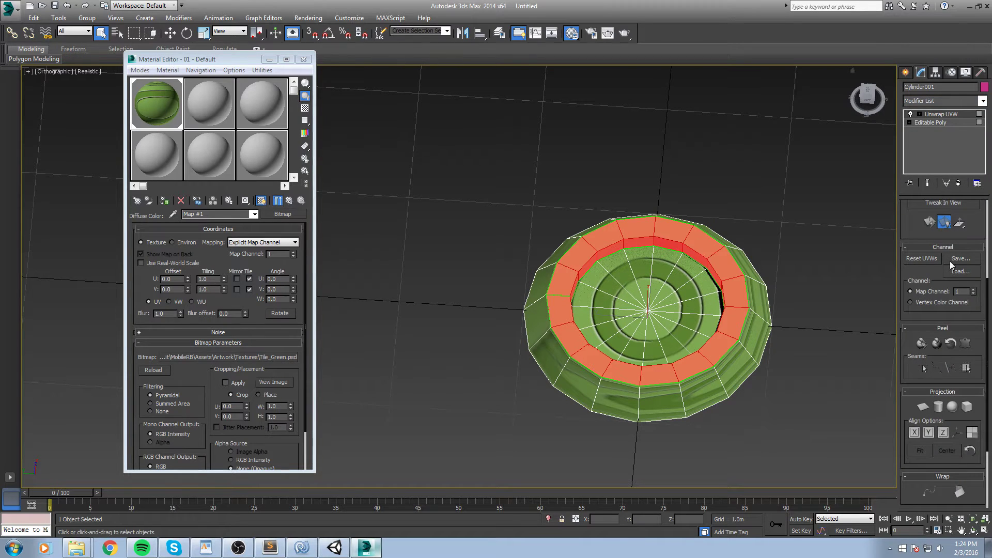
scroll(953, 265, up, 3)
click(956, 234)
Show Tile_Green.psd behind the rim and wall UVs and switch the UV editor to polygon selection
click(304, 75)
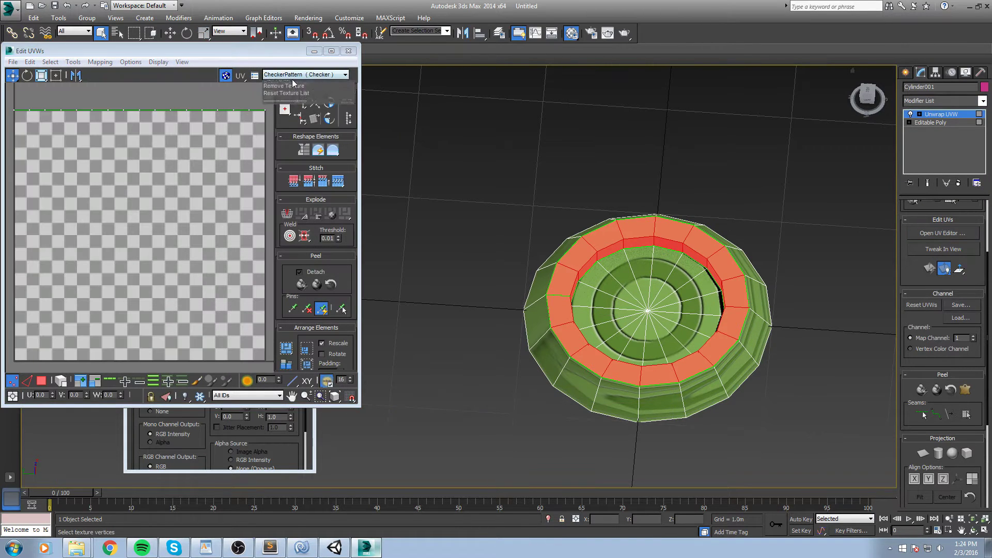
click(305, 98)
click(42, 380)
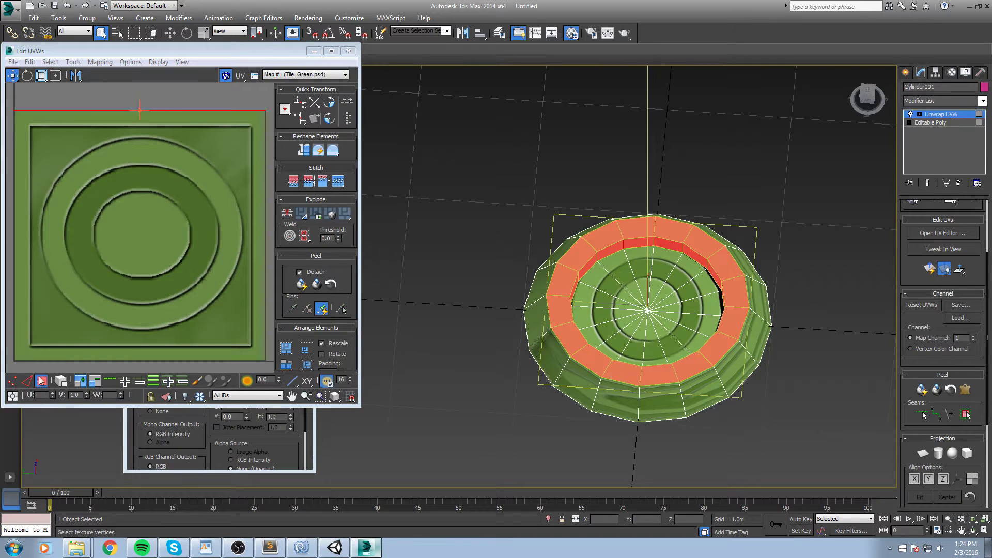
Apply flatten mapping to the rim and wall polygons with a polygon angle of 45 and spacing of 0.02
click(100, 62)
click(111, 72)
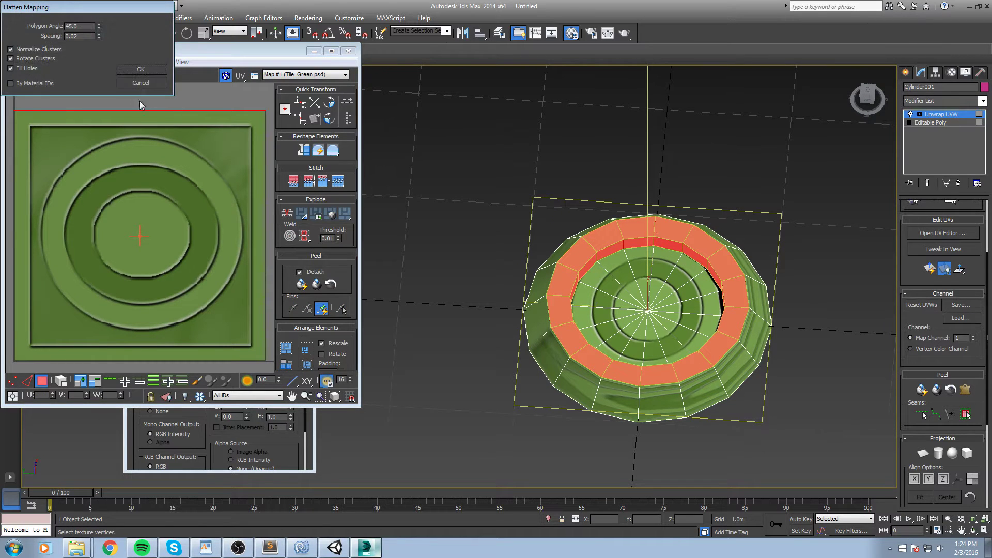
click(140, 69)
scroll(187, 252, up, 2)
scroll(185, 253, down, 3)
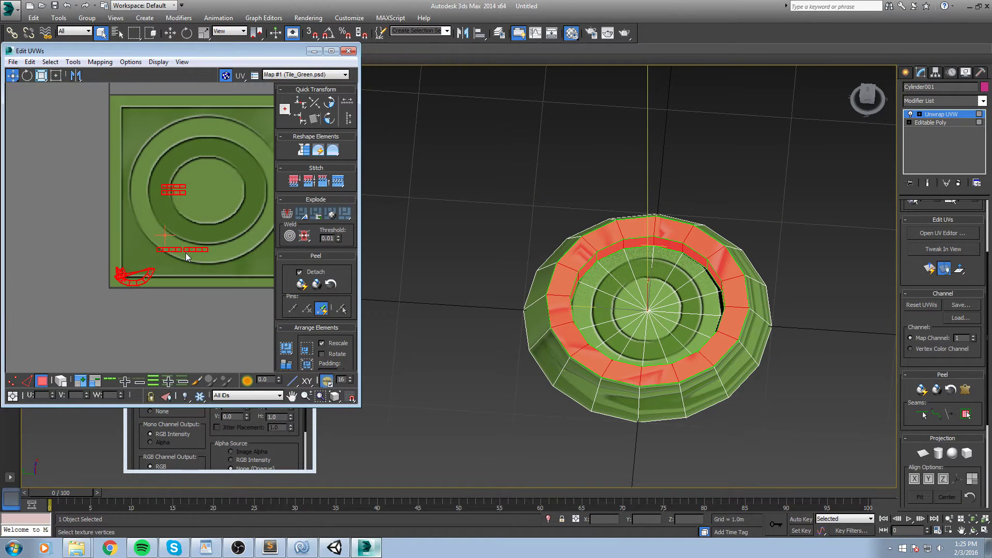
Planar-map the rim and inner wall polygons aligned to the Z axis and finish the projection
click(923, 454)
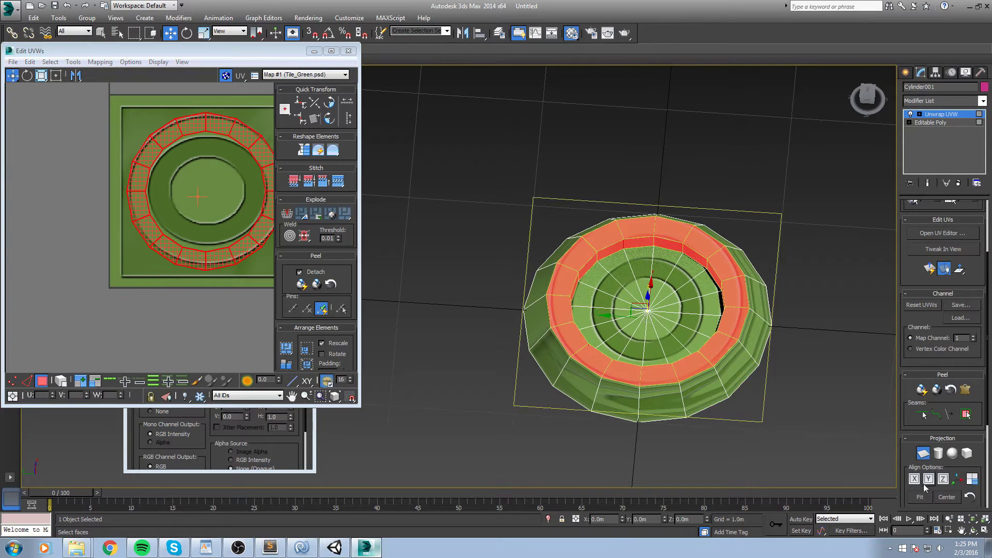
click(943, 480)
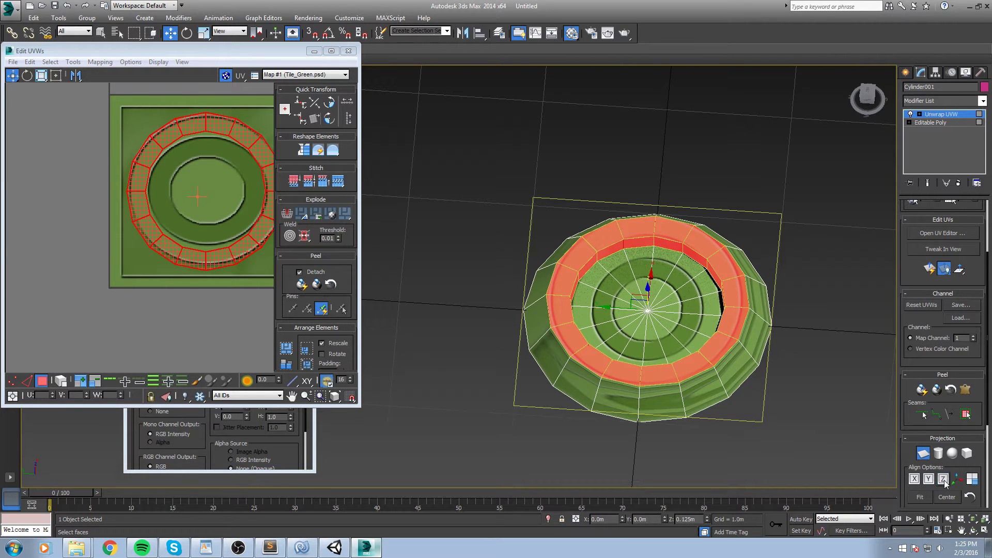
scroll(165, 199, up, 1)
middle_drag(164, 199, 147, 222)
scroll(147, 222, down, 2)
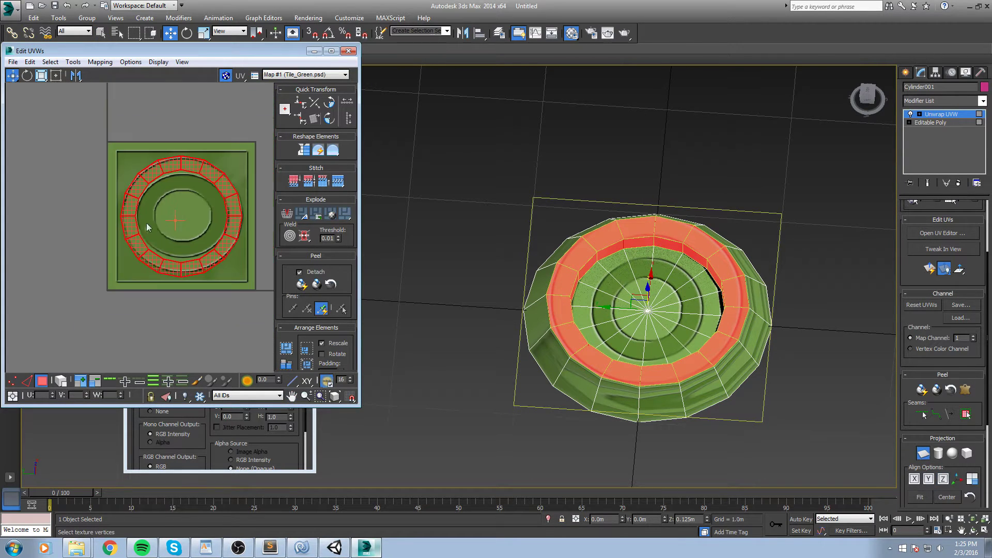
middle_drag(195, 254, 177, 260)
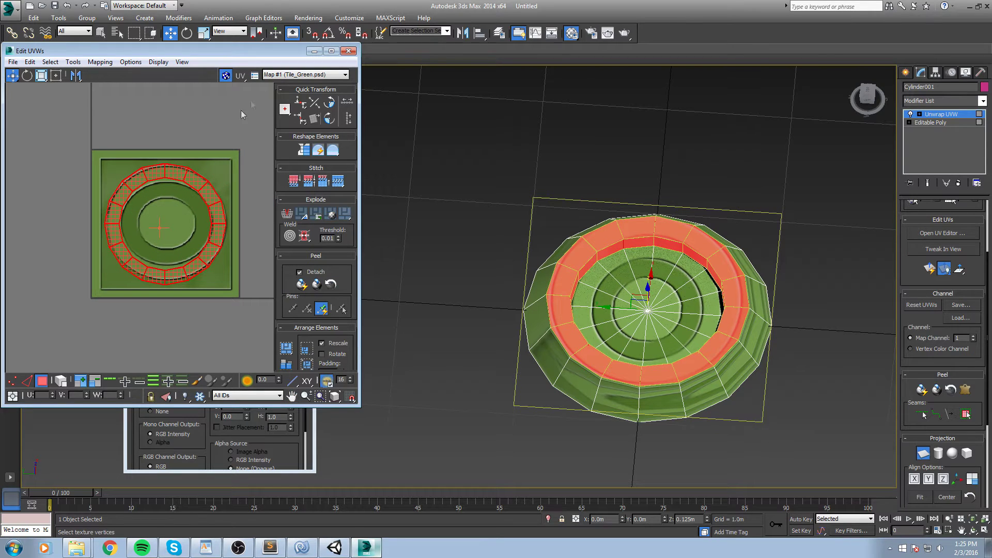
click(923, 454)
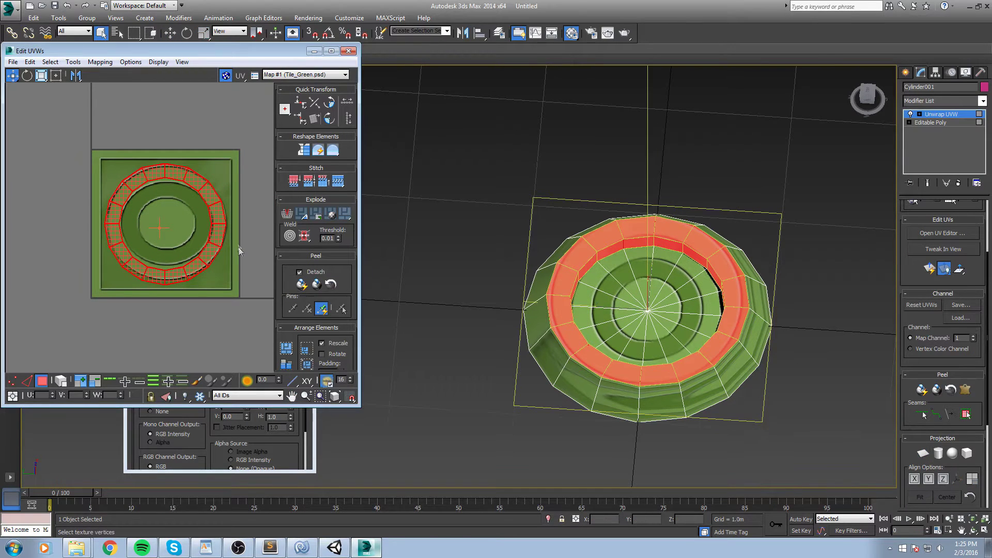
Select all rim and wall UV vertices and align them horizontally and vertically onto one point in the texture's light green centre
scroll(233, 241, up, 2)
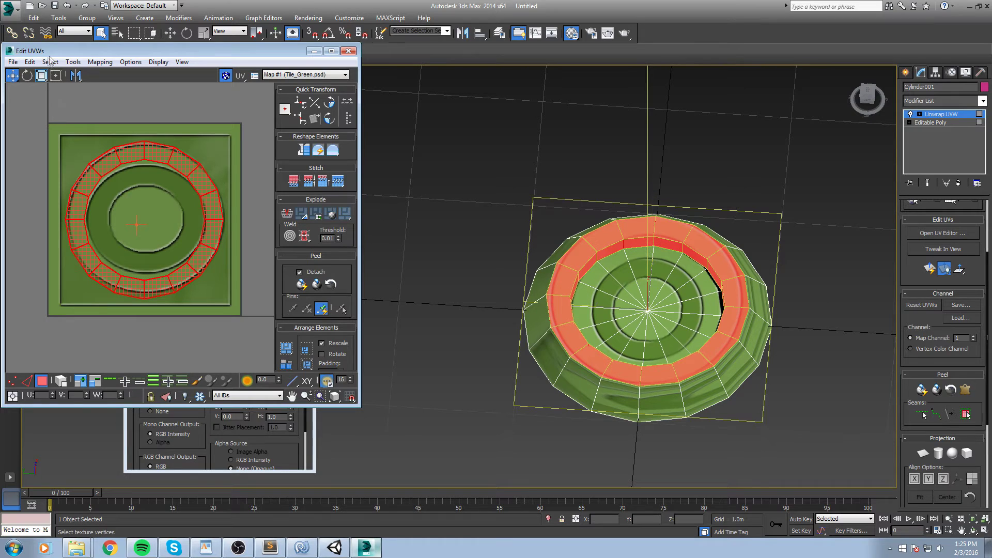
middle_drag(89, 170, 128, 205)
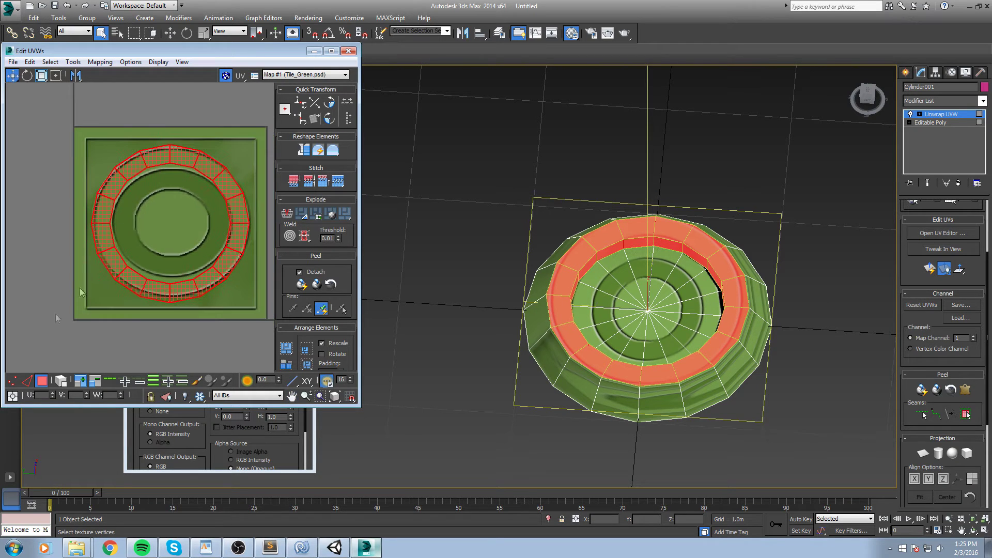
click(15, 381)
drag(51, 137, 264, 317)
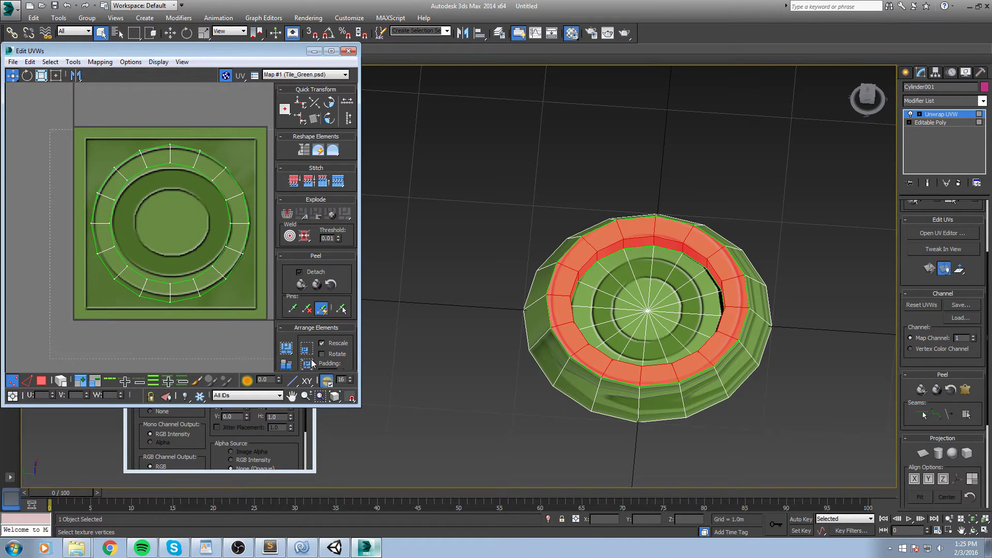
click(301, 104)
click(301, 119)
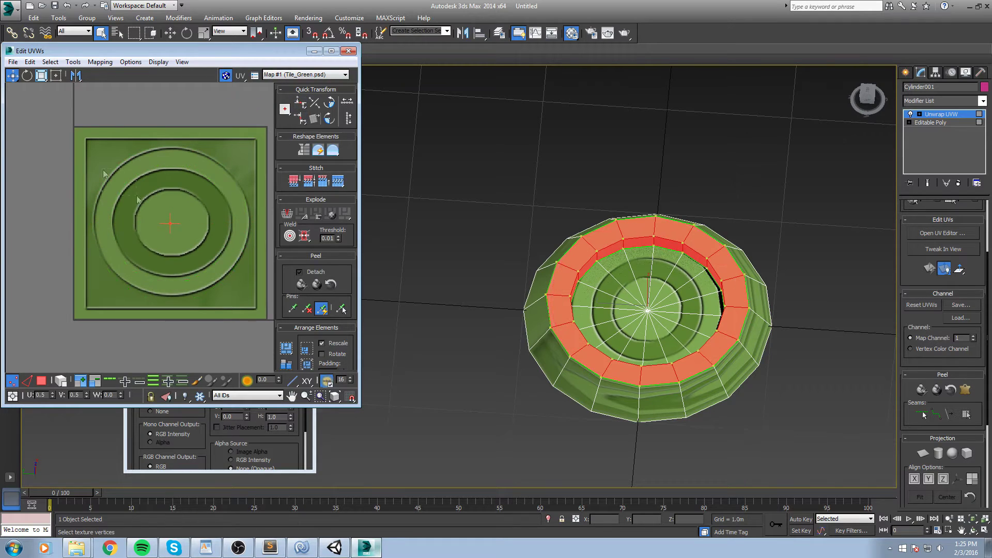
scroll(176, 222, up, 2)
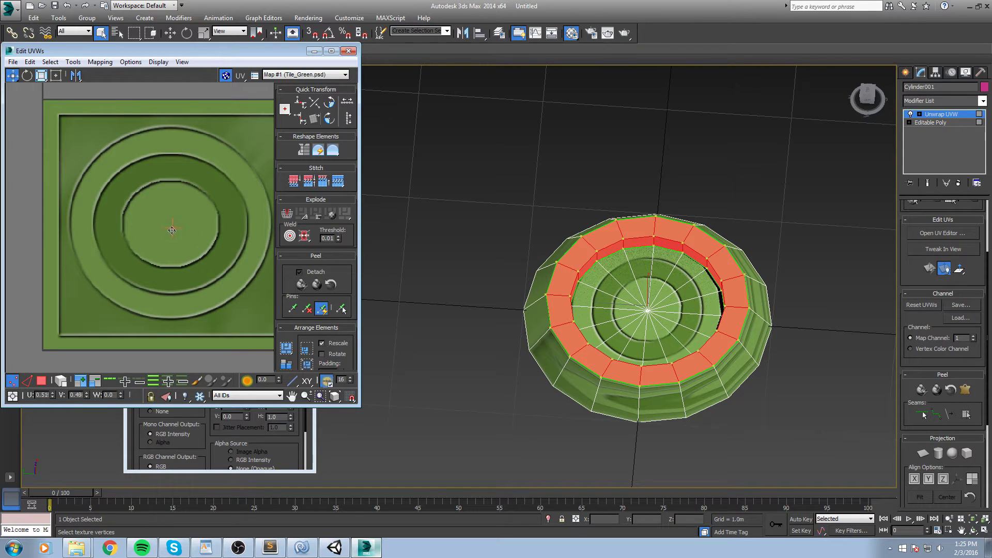
Close the UV editor, collapse the rim unwrap into the editable poly and return to polygon selection
click(348, 52)
key(ctrl+e)
key(4)
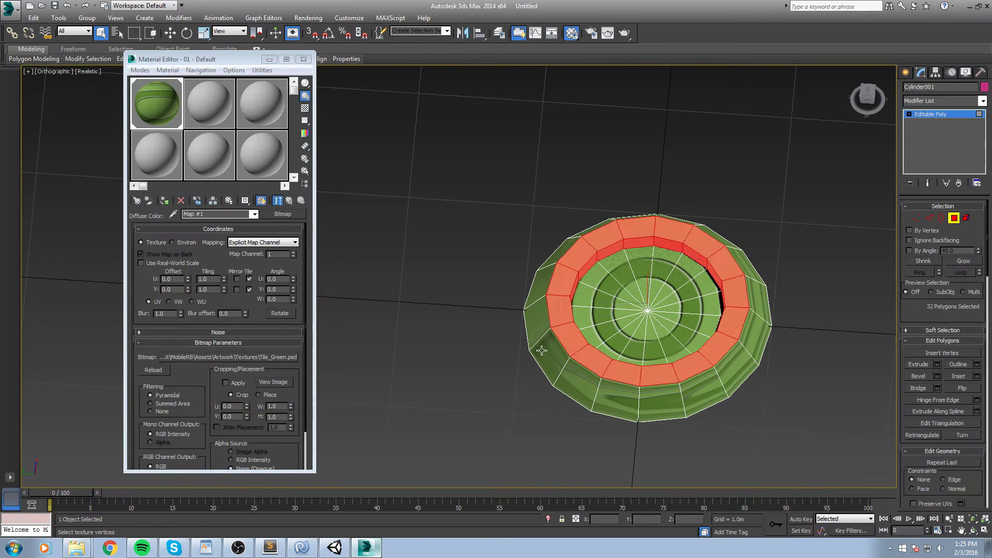
Select the ring of sloped outer wall polygons, add an Unwrap UVW modifier and open its UV editor
click(538, 347)
shift+click(582, 379)
click(983, 103)
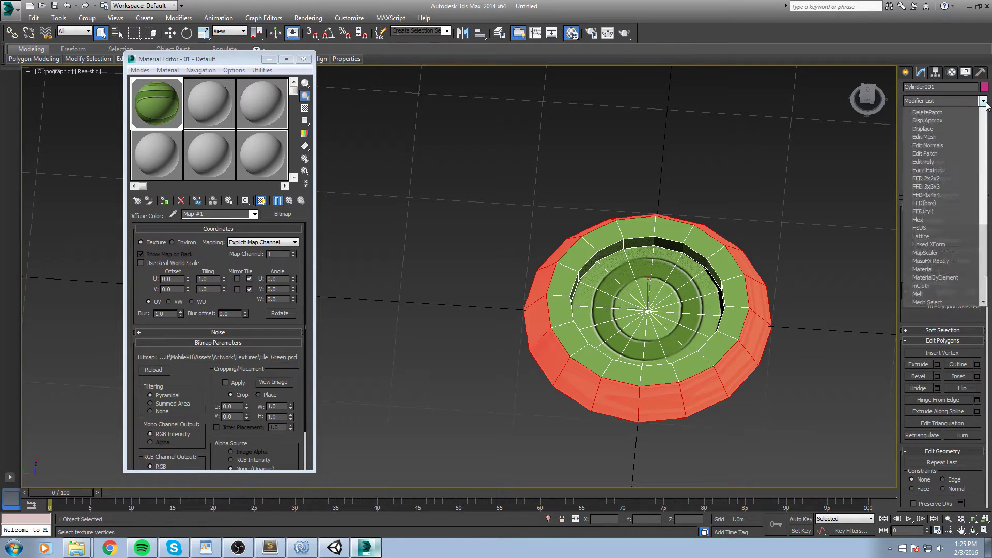
key(u)
key(Return)
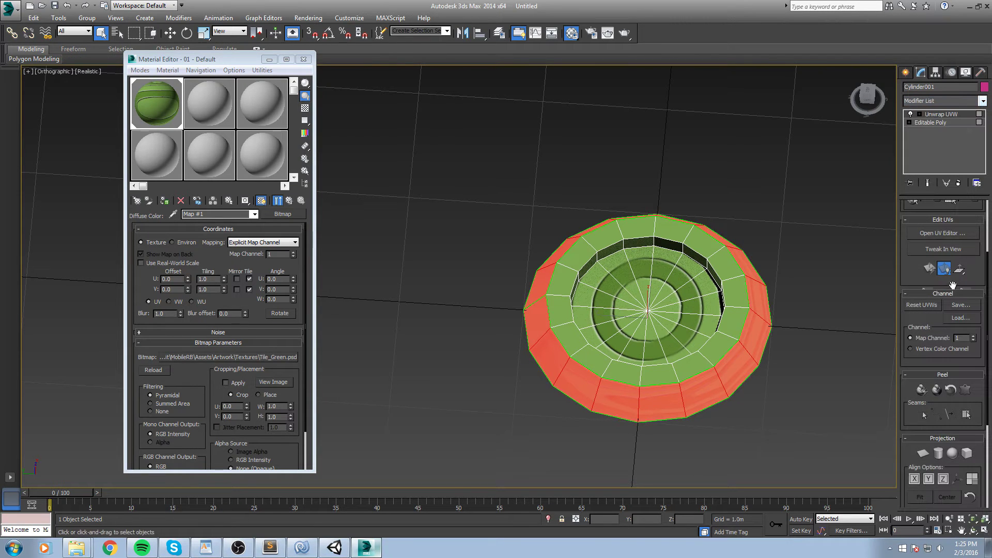
click(943, 233)
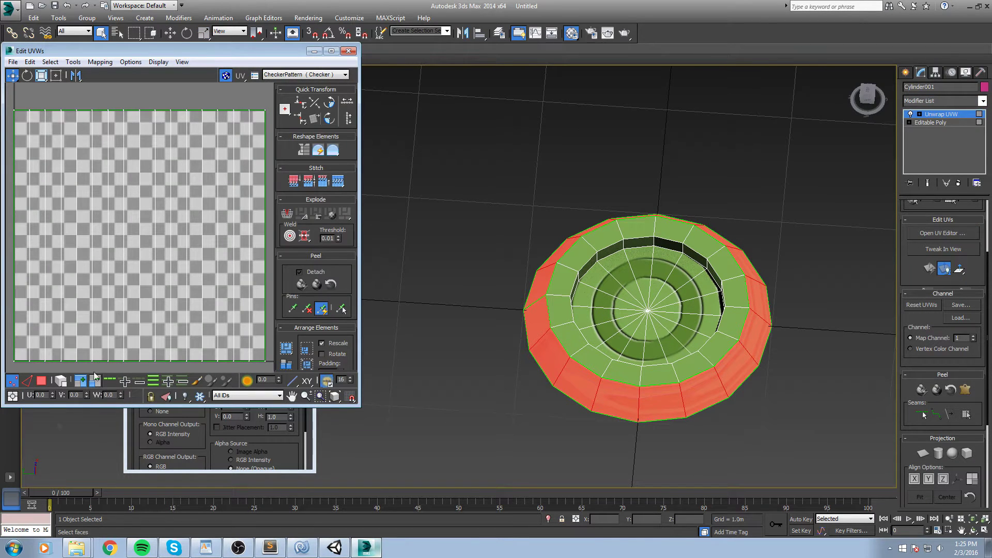
Display the Tile_Green map behind the UVs and align all outer wall UV vertices onto one point in its dark green ring
scroll(109, 281, down, 5)
key(ctrl+a)
scroll(96, 288, up, 3)
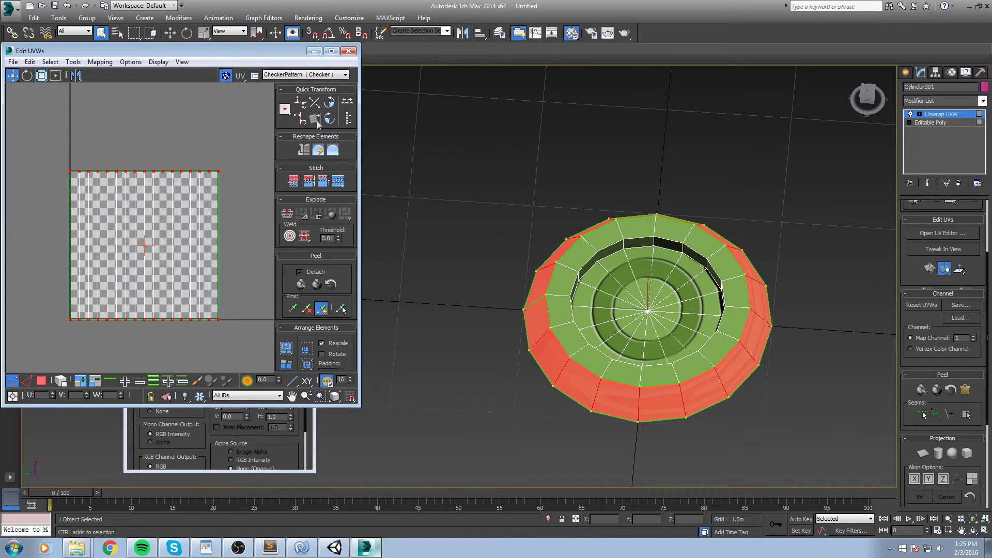
click(287, 74)
click(289, 90)
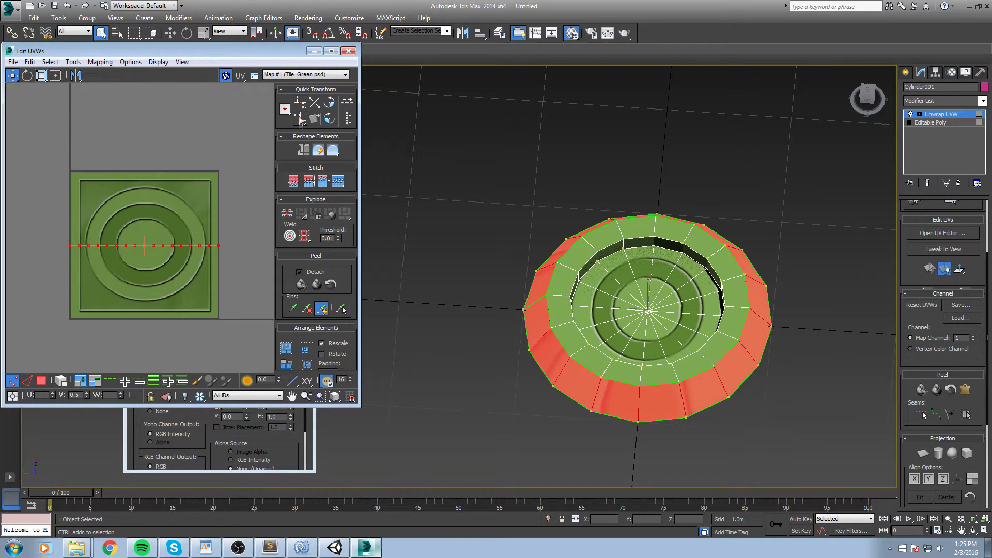
scroll(105, 271, up, 5)
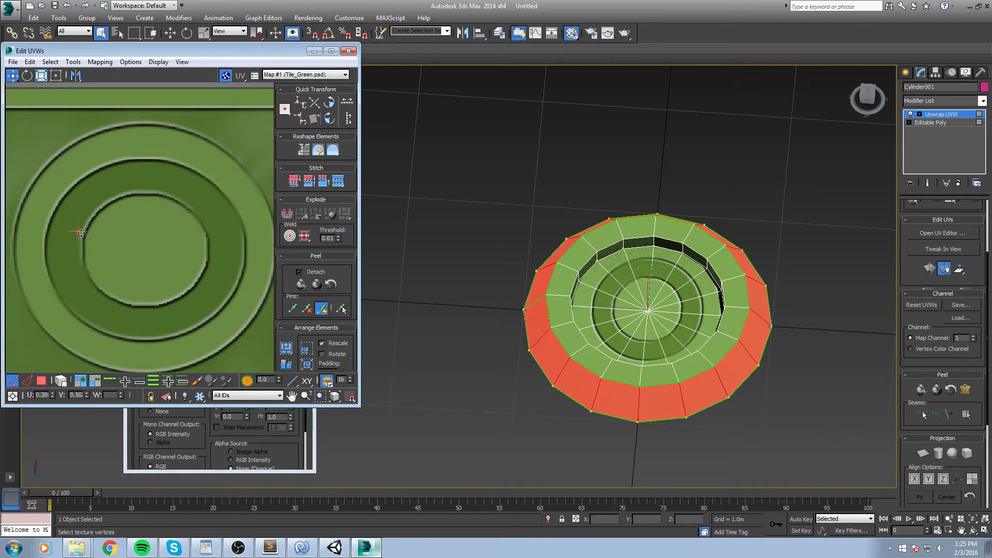
Close the UV editor, collapse the outer wall unwrap into the editable poly and close the Material Editor
click(561, 175)
alt+middle_drag(509, 174, 723, 310)
click(641, 329)
scroll(641, 329, up, 2)
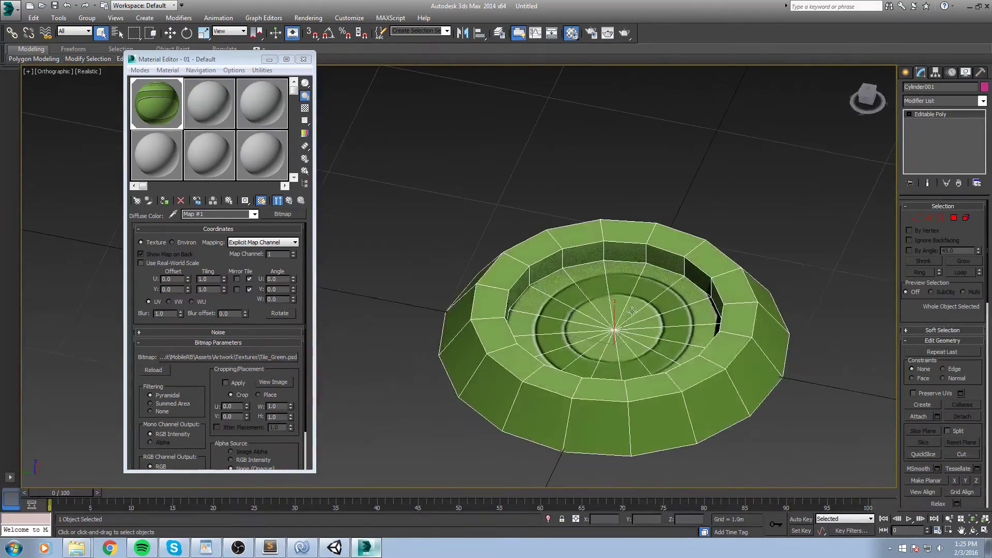
click(764, 206)
key(m)
Select the ring of 16 inner wall polygons around the dish floor, with the selected faces shaded
alt+middle_drag(765, 206, 770, 239)
scroll(775, 229, up, 3)
click(587, 221)
scroll(602, 211, up, 2)
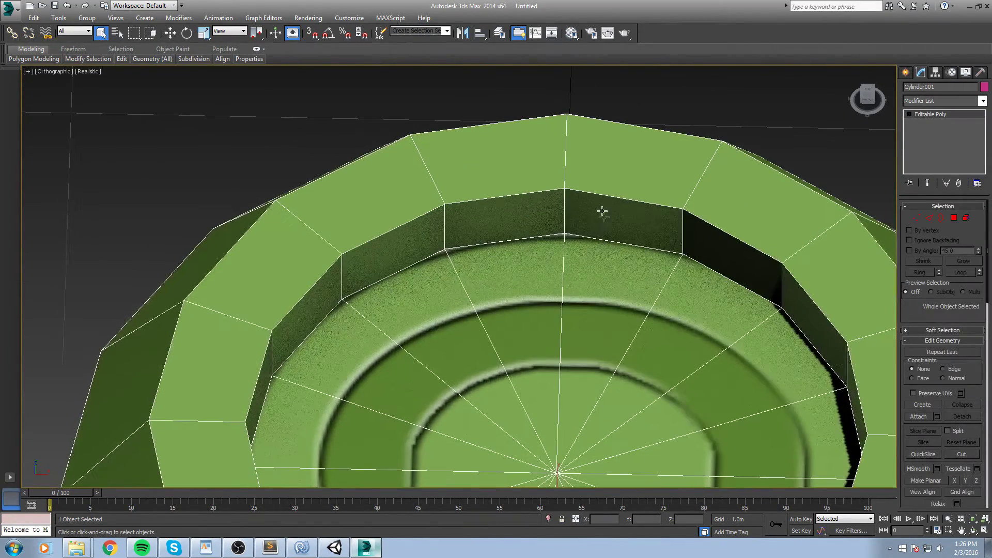
click(606, 219)
shift+click(467, 210)
scroll(467, 211, down, 3)
scroll(467, 212, up, 2)
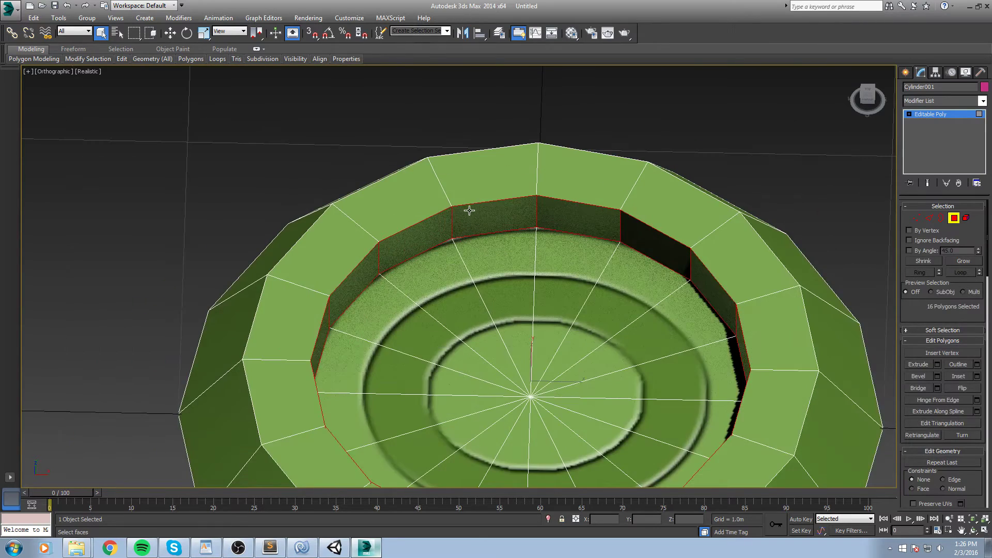
key(F3)
key(F3)
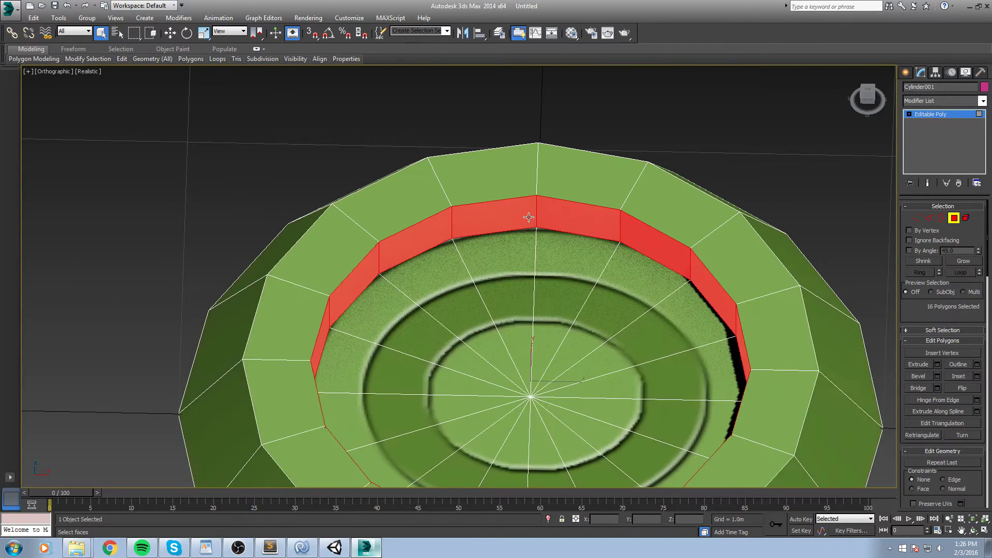
click(714, 116)
click(580, 212)
shift+click(498, 208)
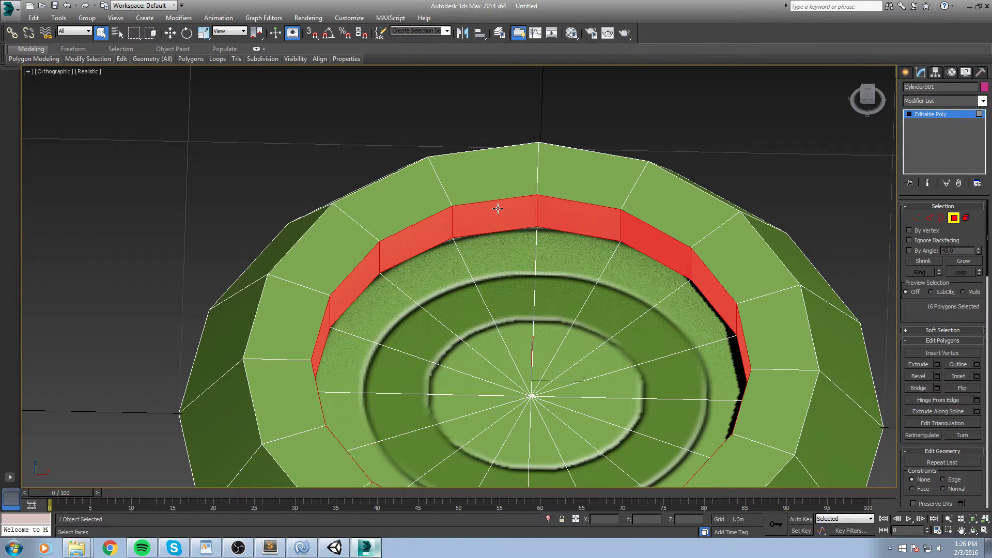
Assign smoothing group 1 to the selected inner wall polygons and leave polygon editing
scroll(689, 253, down, 4)
alt+middle_drag(689, 253, 744, 257)
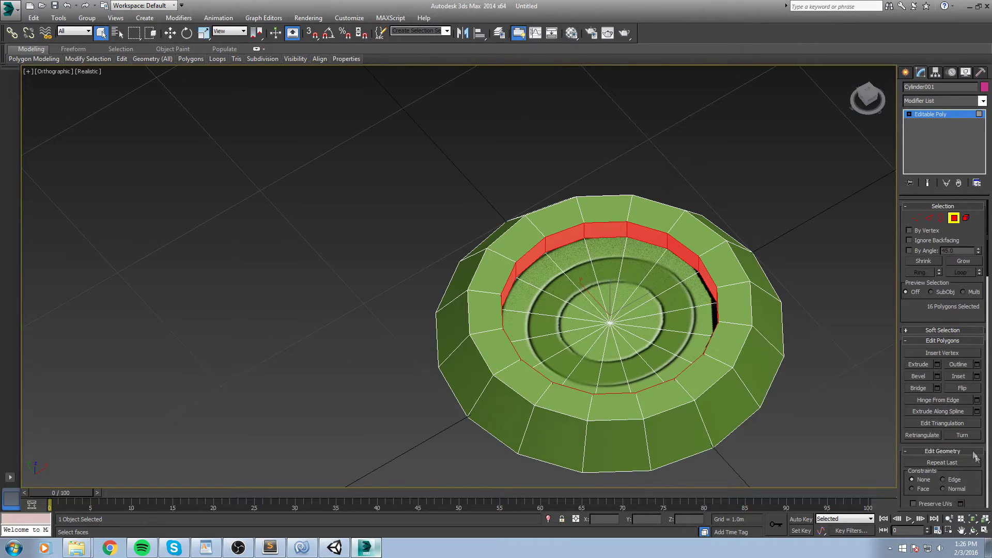
scroll(983, 443, down, 10)
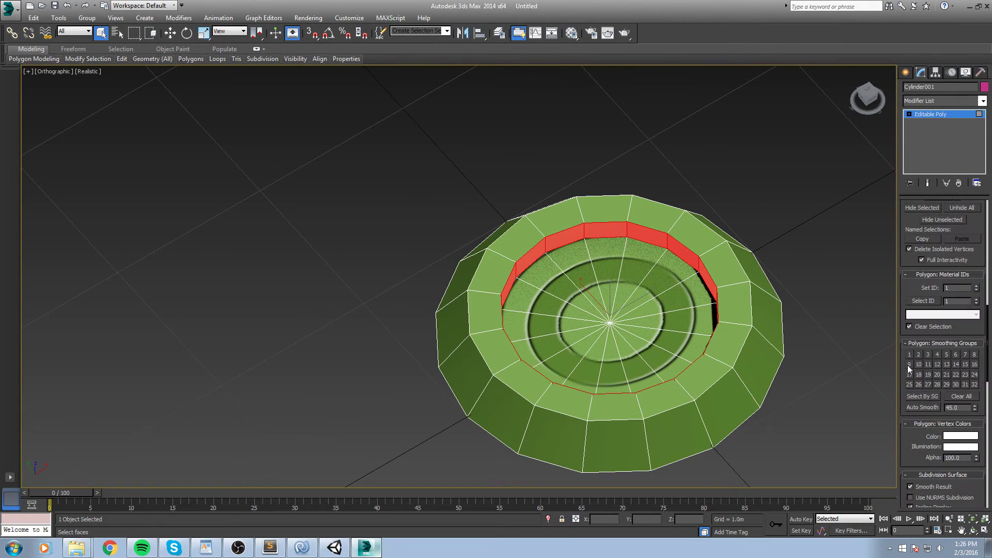
click(910, 355)
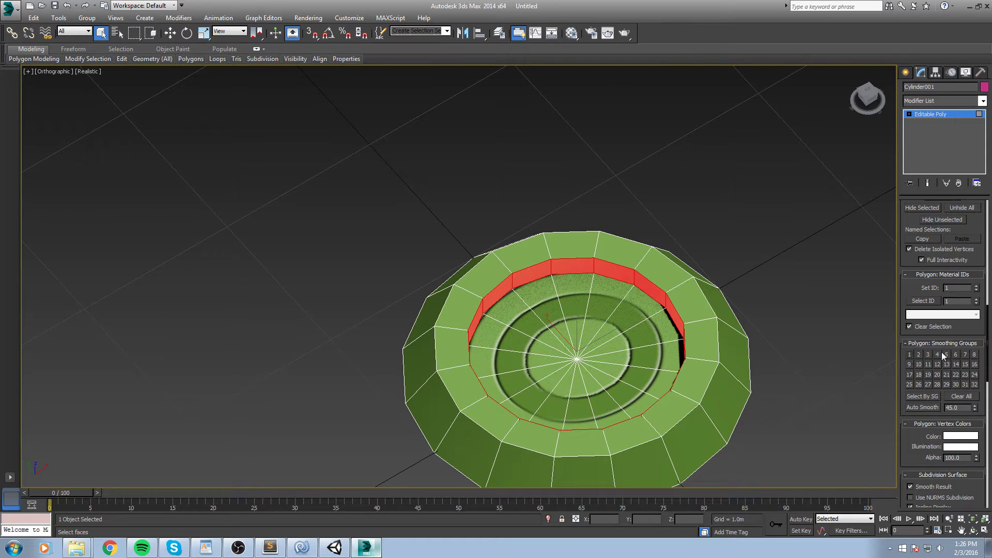
key(4)
mouse_move(763, 260)
middle_down()
mouse_move(778, 213)
mouse_move(766, 246)
middle_up()
click(767, 249)
Inspect the dish's shading from several angles and deselect the object
click(649, 213)
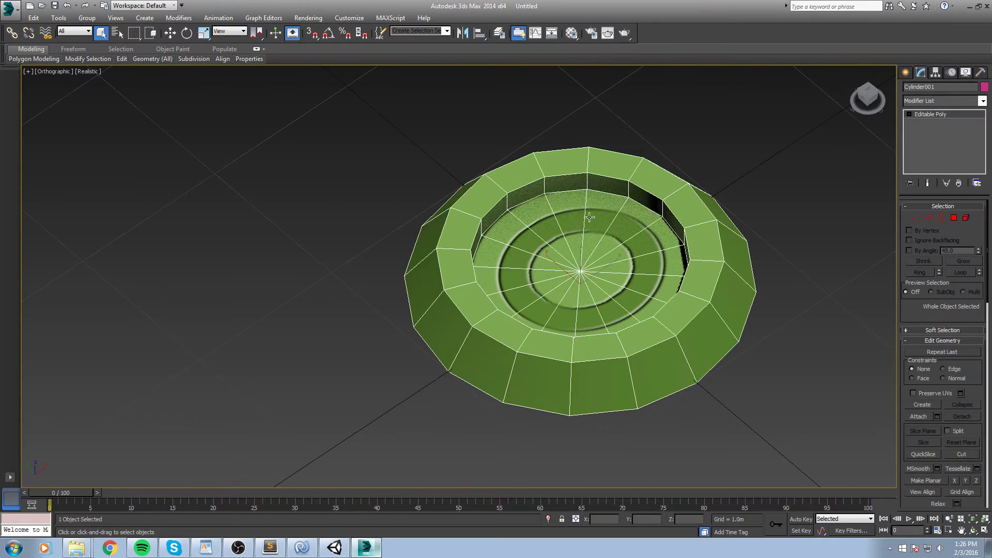
alt+middle_drag(650, 213, 652, 206)
click(760, 195)
alt+middle_drag(686, 284, 576, 311)
scroll(610, 301, down, 6)
scroll(636, 296, up, 5)
scroll(693, 293, up, 2)
drag(634, 426, 635, 428)
click(684, 271)
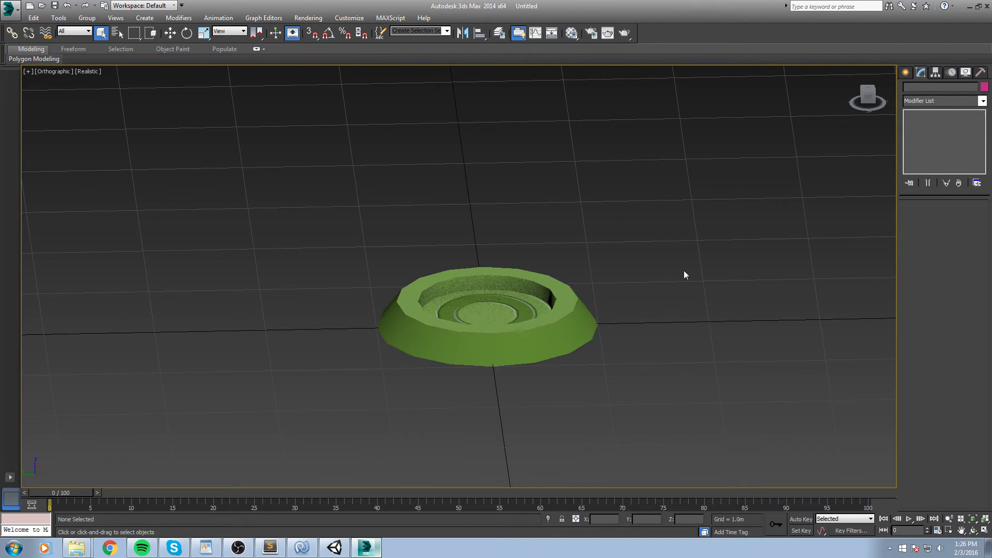
Save the scene as WinBox in the MobileRB project's Assets/Artwork/Models folder
click(55, 6)
click(148, 41)
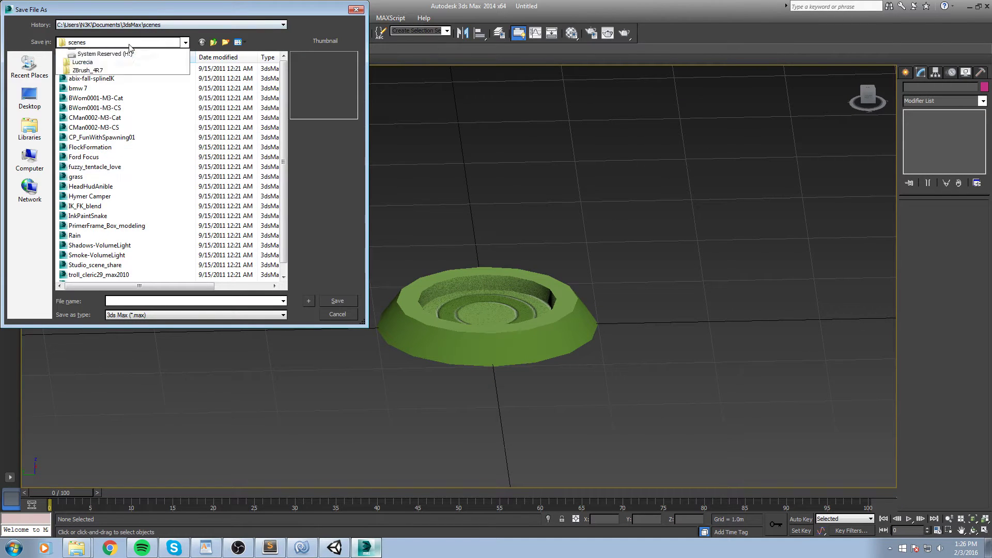
click(99, 170)
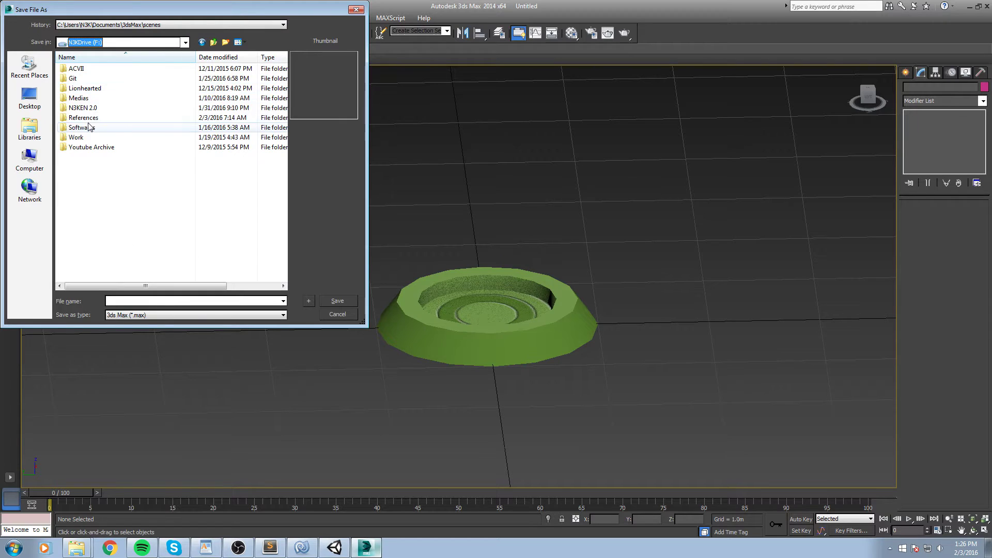
double_click(75, 78)
double_click(83, 108)
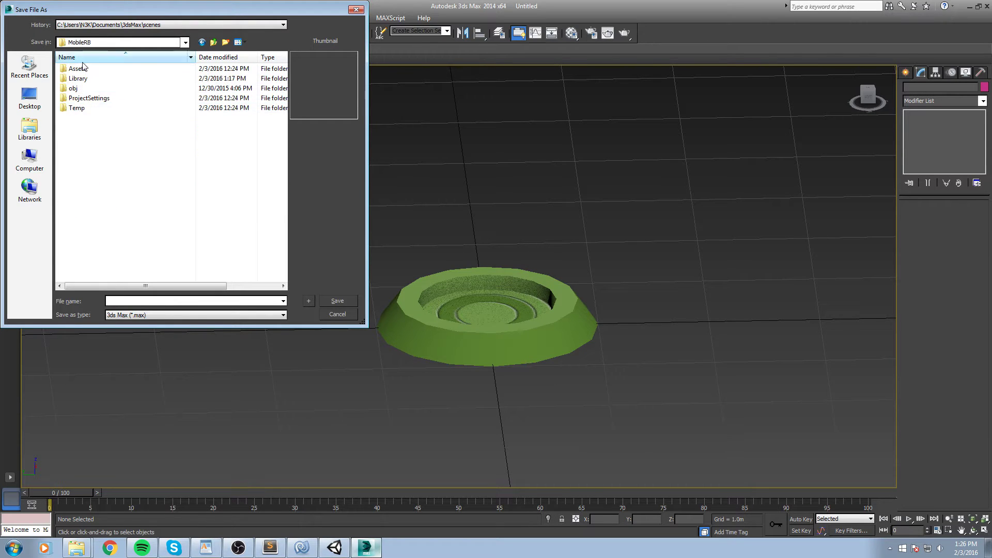
double_click(79, 69)
double_click(80, 107)
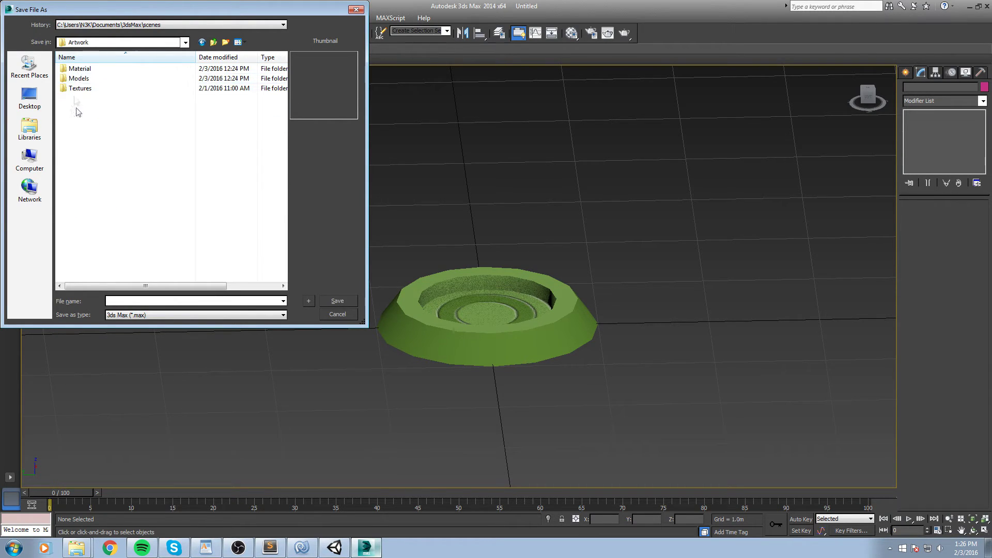
double_click(79, 88)
key(BackSpace)
double_click(79, 78)
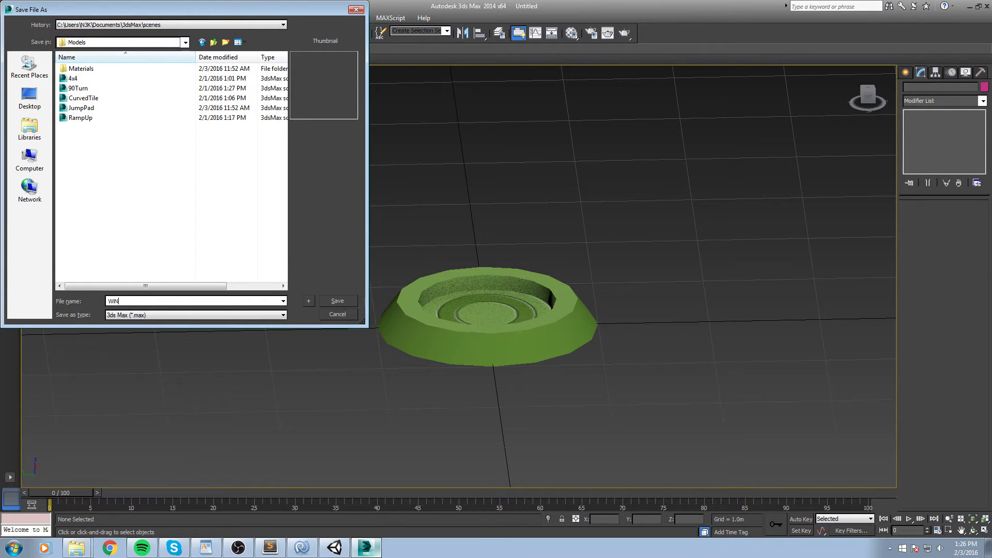
key(Return)
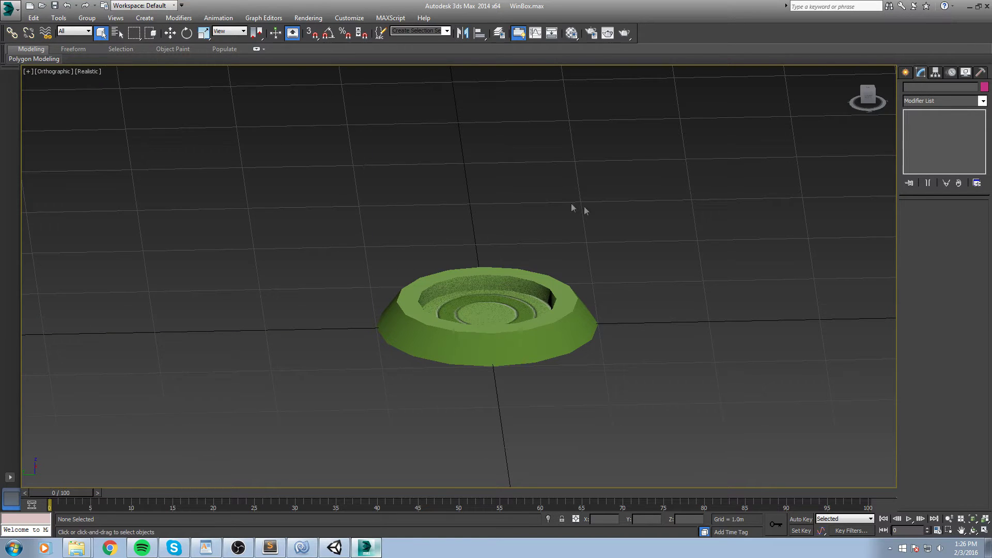
Switch to Unity and place the WinBox model in the scene beside the green track tiles
middle_drag(583, 210, 572, 216)
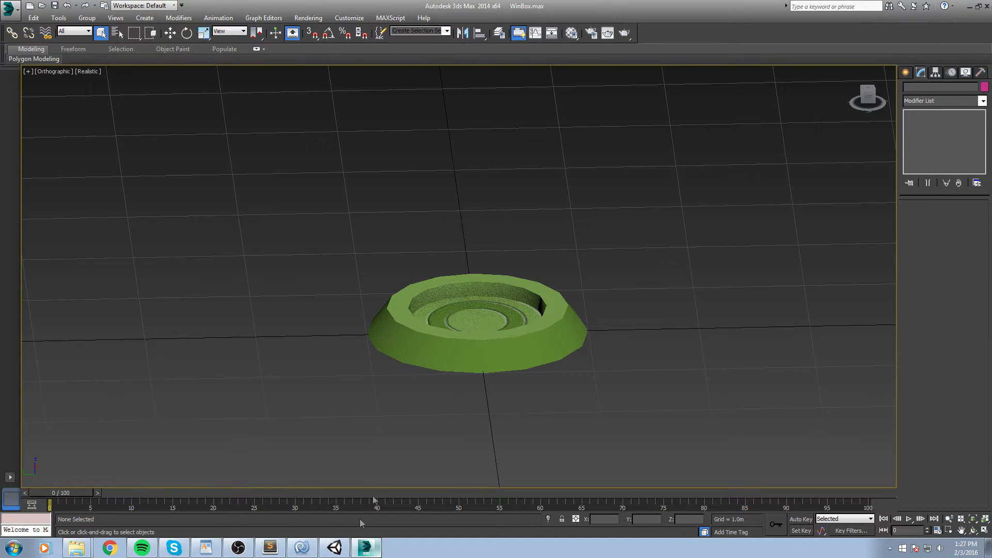
click(334, 548)
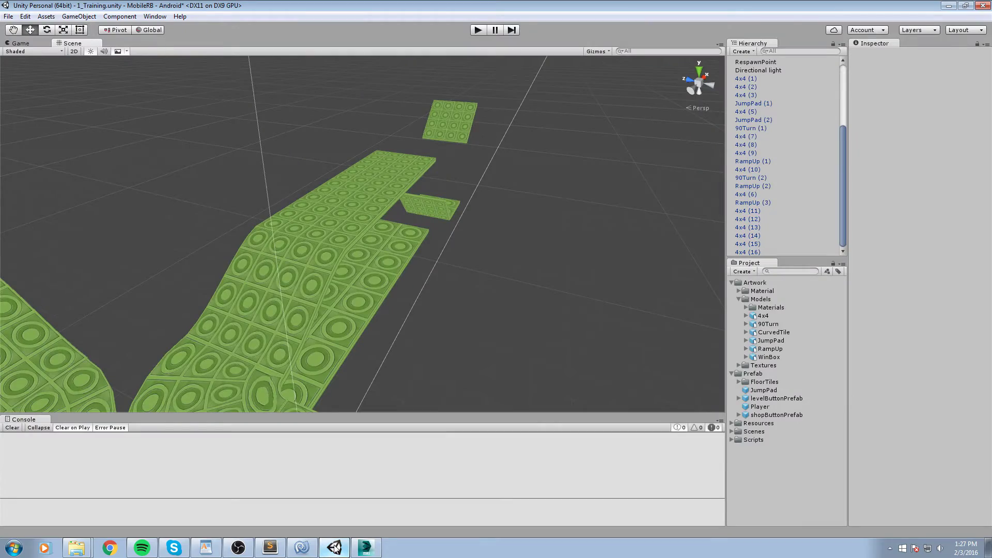
right_drag(522, 284, 403, 266)
middle_drag(403, 266, 442, 244)
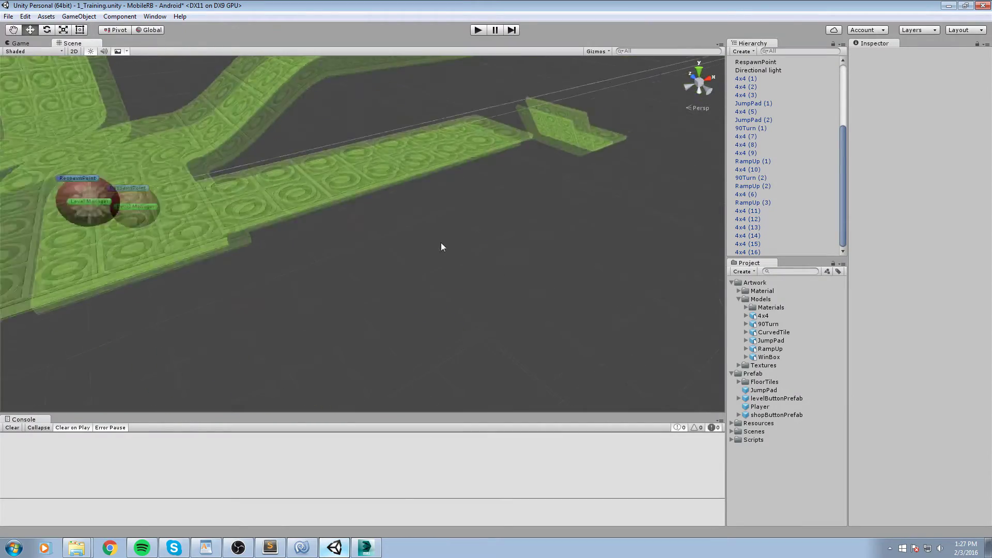
right_drag(442, 243, 399, 268)
middle_drag(400, 269, 420, 341)
right_drag(420, 341, 389, 292)
middle_drag(389, 293, 322, 235)
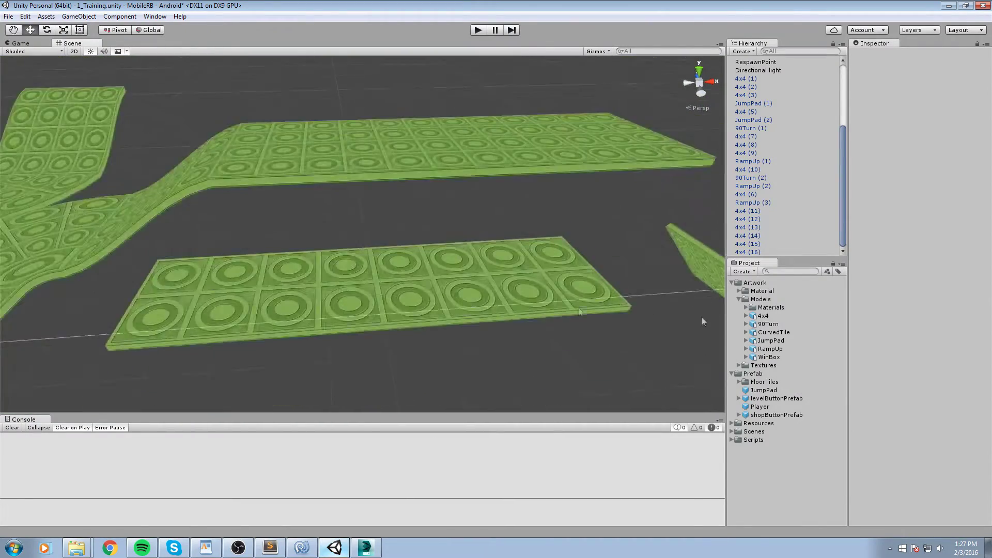
scroll(703, 318, down, 4)
drag(762, 358, 528, 366)
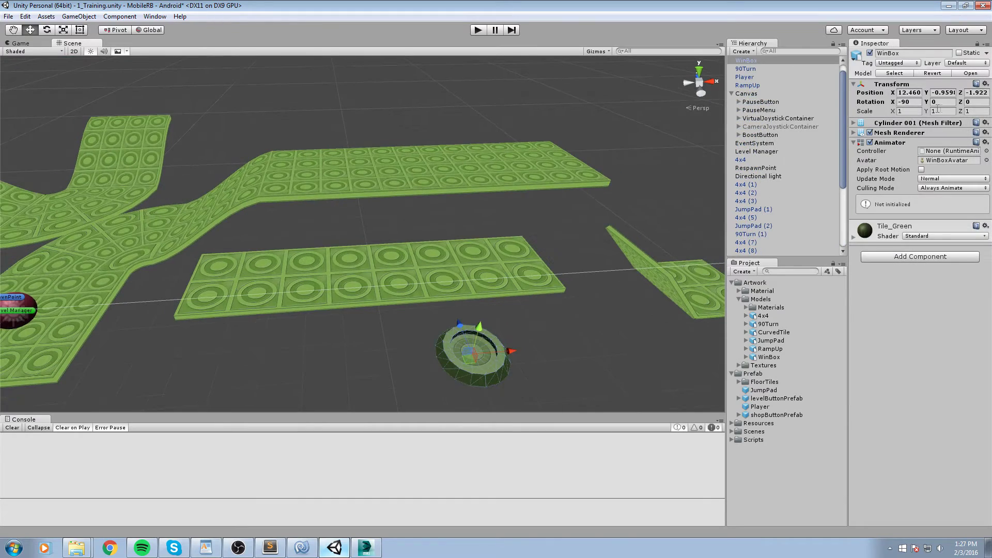
Set the WinBox position to 0, 0, 0 on X, Y and Z
click(908, 93)
text(0)
key(Tab)
text(0)
key(Tab)
text(0)
Move WinBox off the start tile to about X 3.368, Y 2, Z -4.615 and frame it in the scene
middle_drag(434, 116, 638, 126)
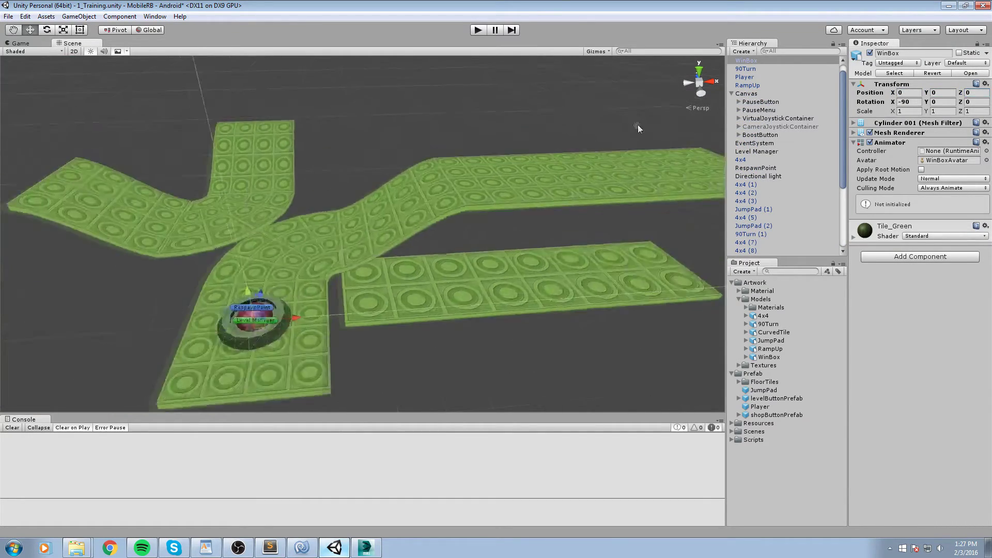
key(f)
ctrl+drag(370, 244, 600, 250)
scroll(599, 254, down, 10)
drag(284, 216, 498, 188)
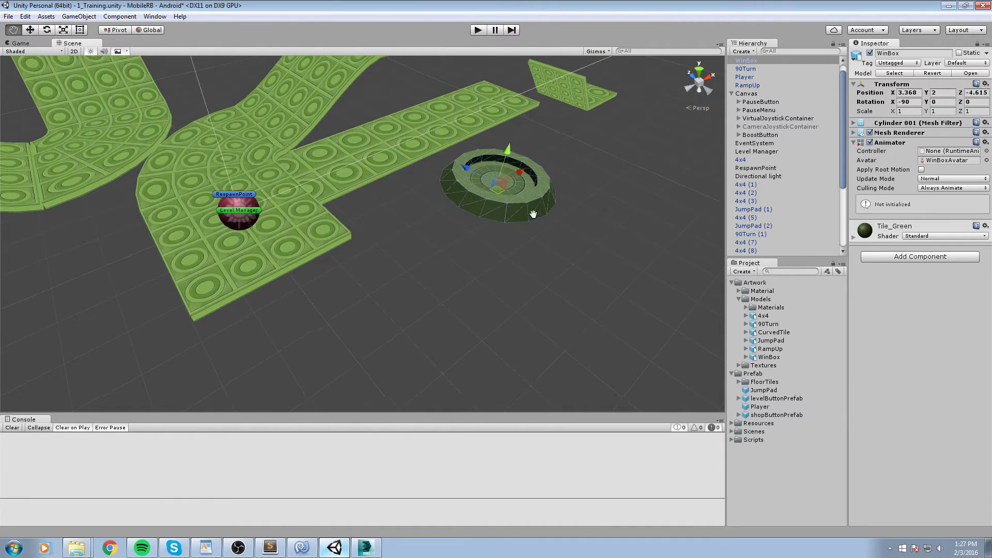
key(f)
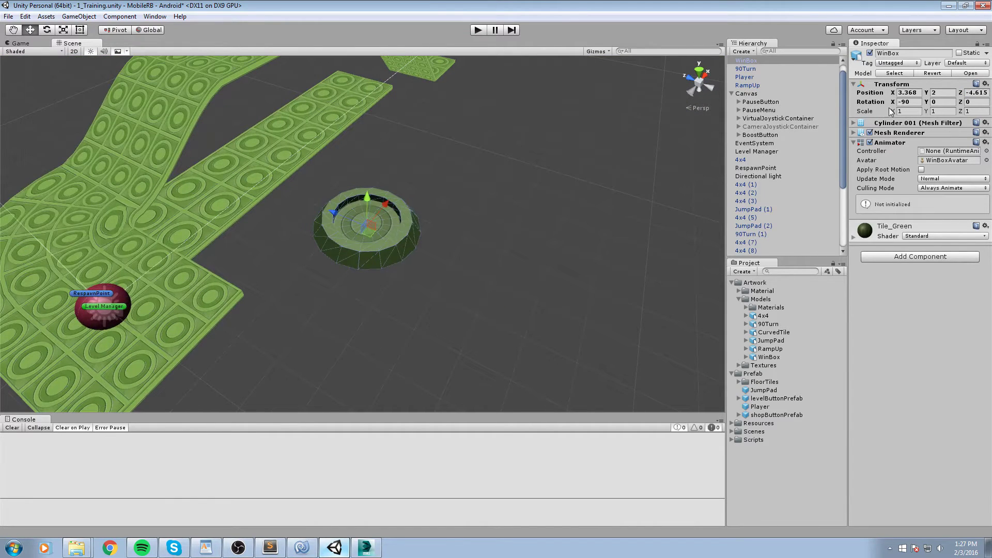
Set the WinBox X rotation to 0 and view the model from another side
click(914, 102)
text(0)
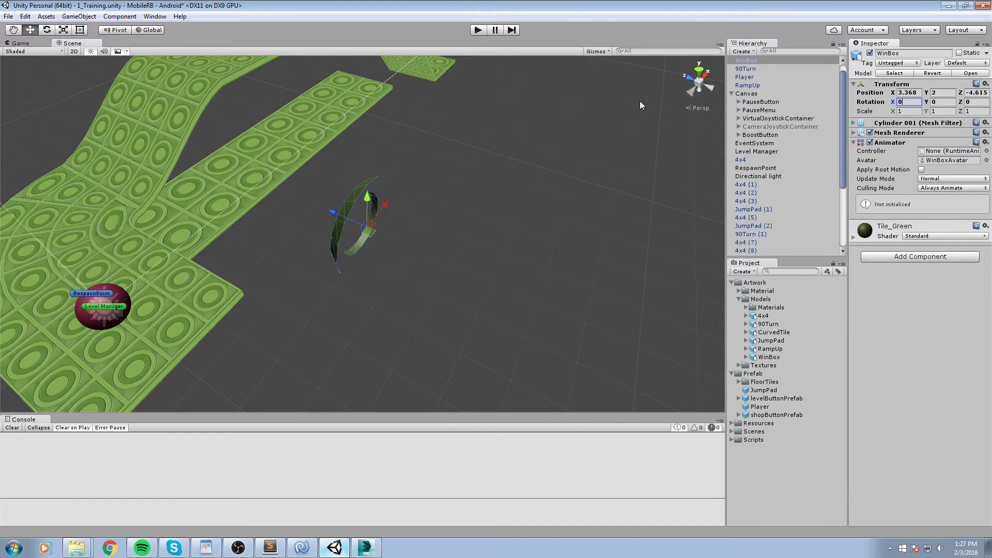
right_drag(380, 225, 611, 200)
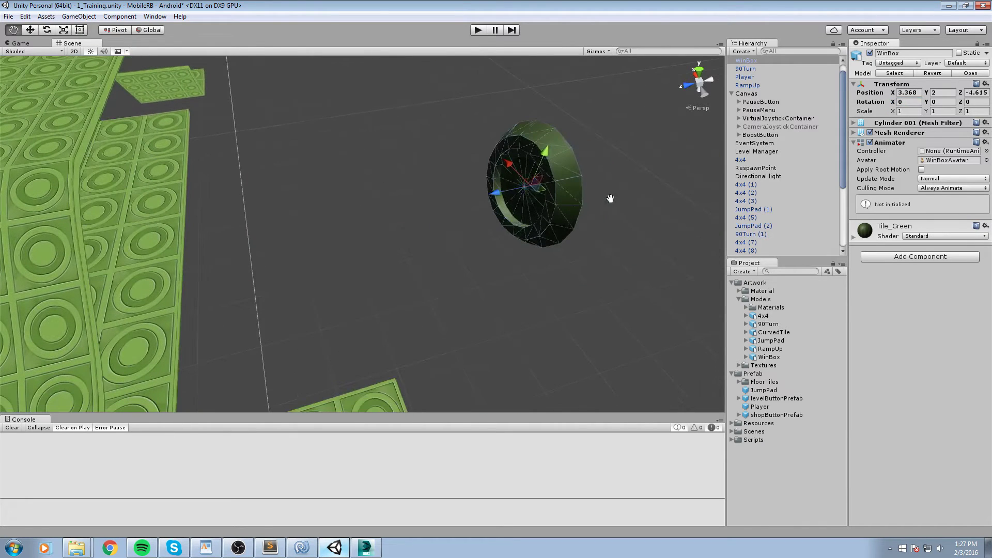
Switch back to 3ds Max, select the dish and apply Reset XForm to it
click(365, 548)
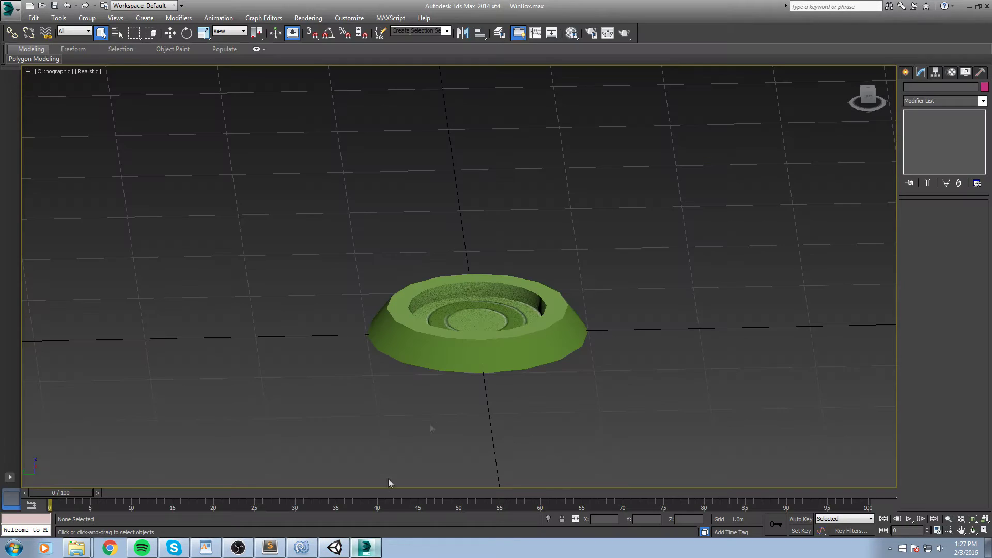
click(516, 301)
click(980, 73)
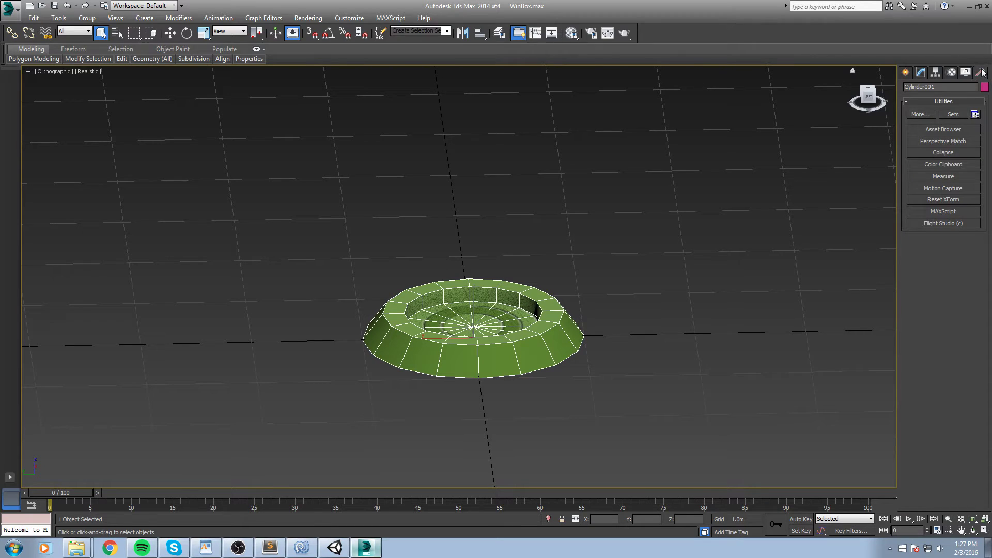
click(937, 202)
click(938, 257)
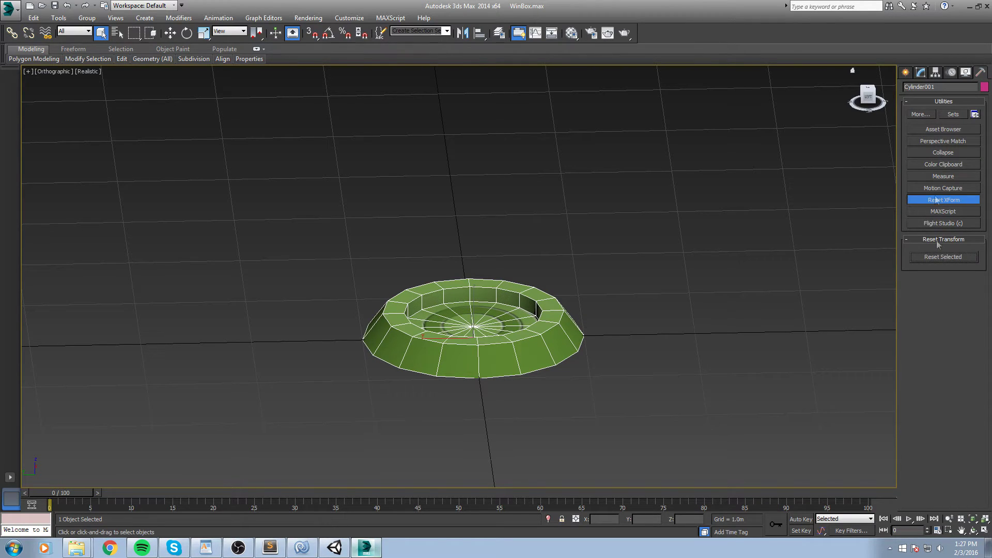
Rename the dish object WinBox
click(922, 73)
middle_drag(589, 289, 603, 245)
key(ctrl+e)
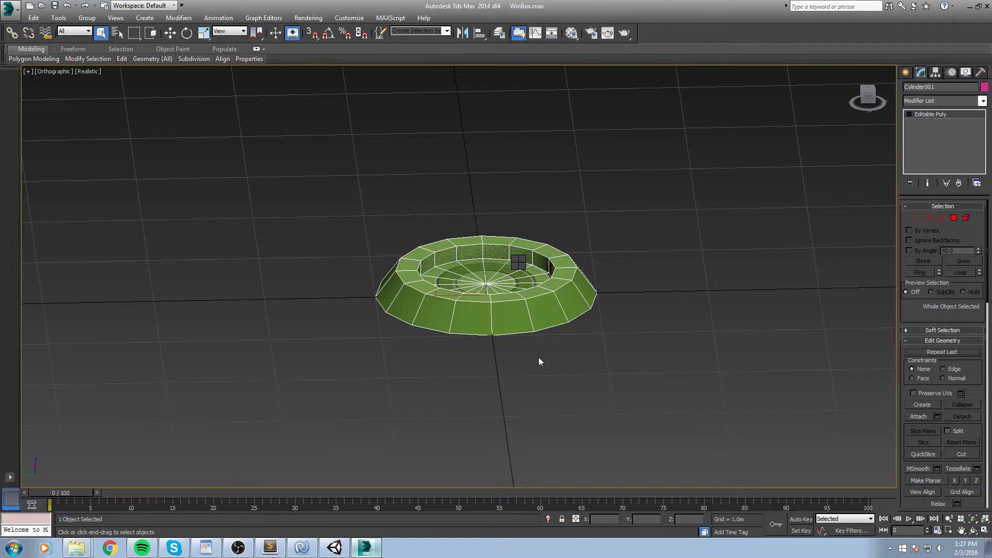
click(939, 87)
Enable pivot-only editing for WinBox and center its pivot to the object
click(980, 73)
click(936, 72)
click(952, 138)
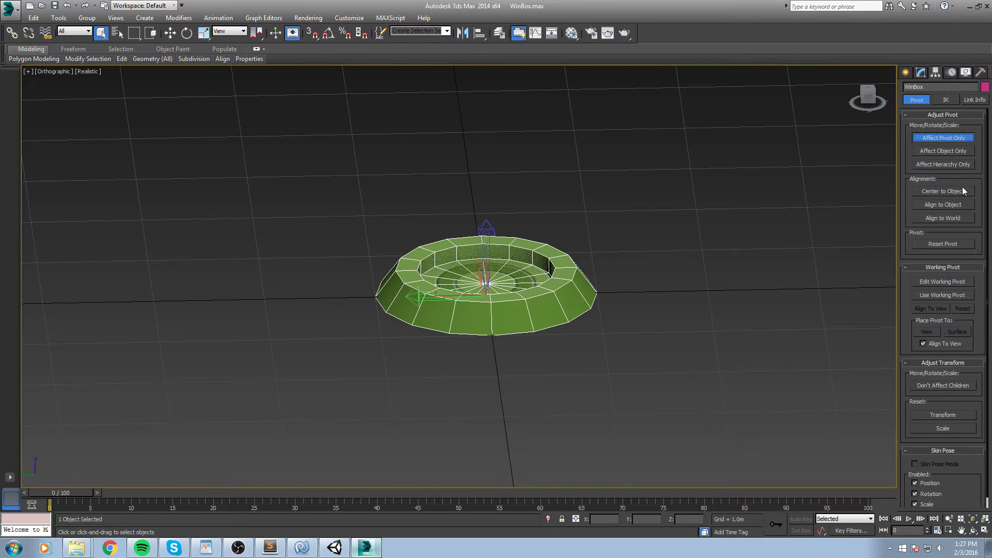
click(959, 191)
key(w)
alt+middle_drag(610, 204, 499, 257)
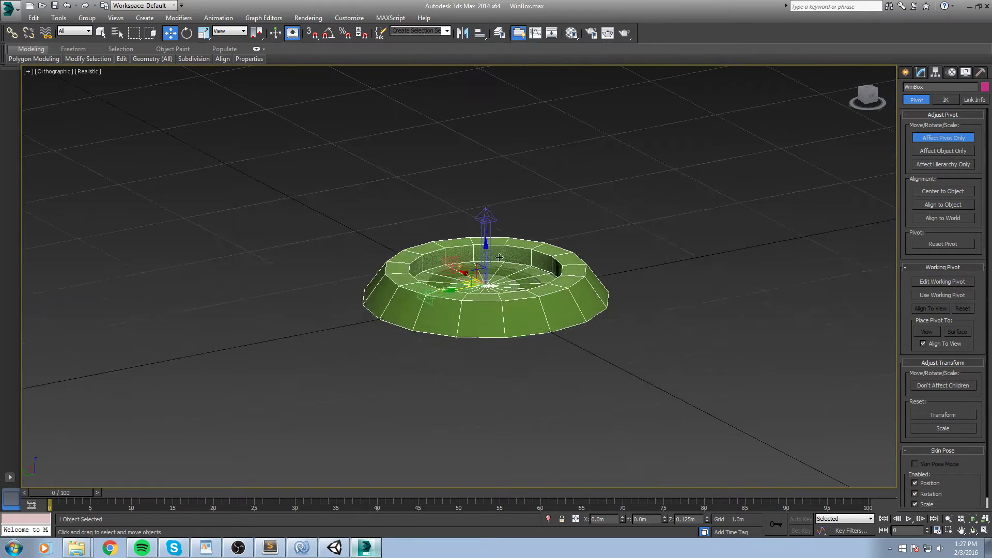
scroll(499, 257, up, 5)
Rotate WinBox's pivot 90 degrees about X with angle snapping and finish the pivot editing
key(e)
scroll(439, 317, down, 3)
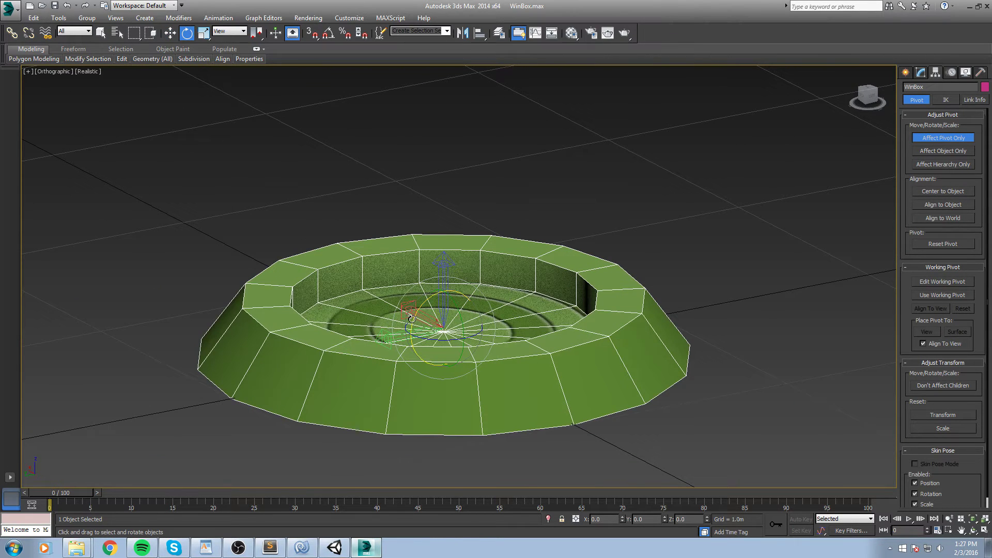
drag(412, 318, 452, 274)
drag(410, 327, 440, 284)
key(1)
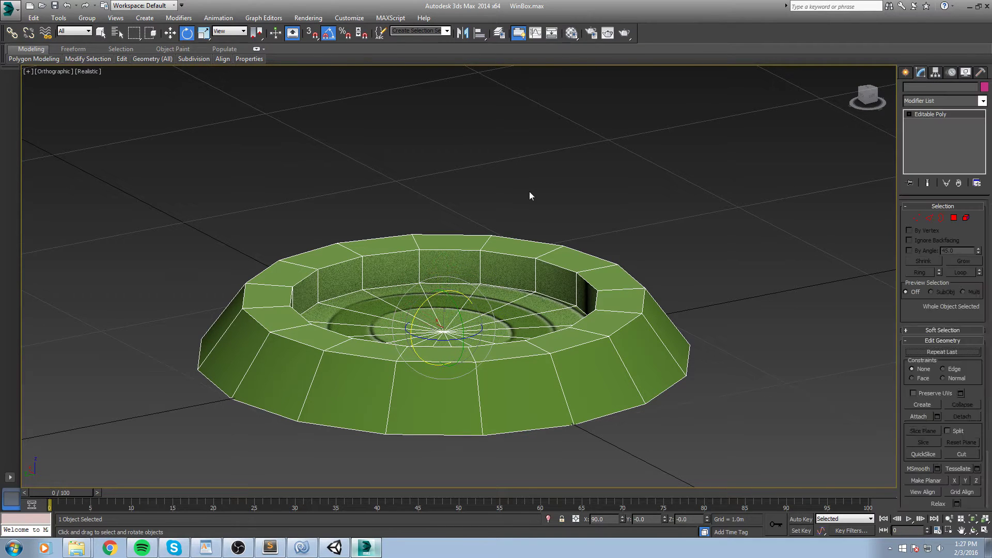
key(1)
alt+middle_drag(646, 184, 641, 222)
scroll(641, 226, down, 5)
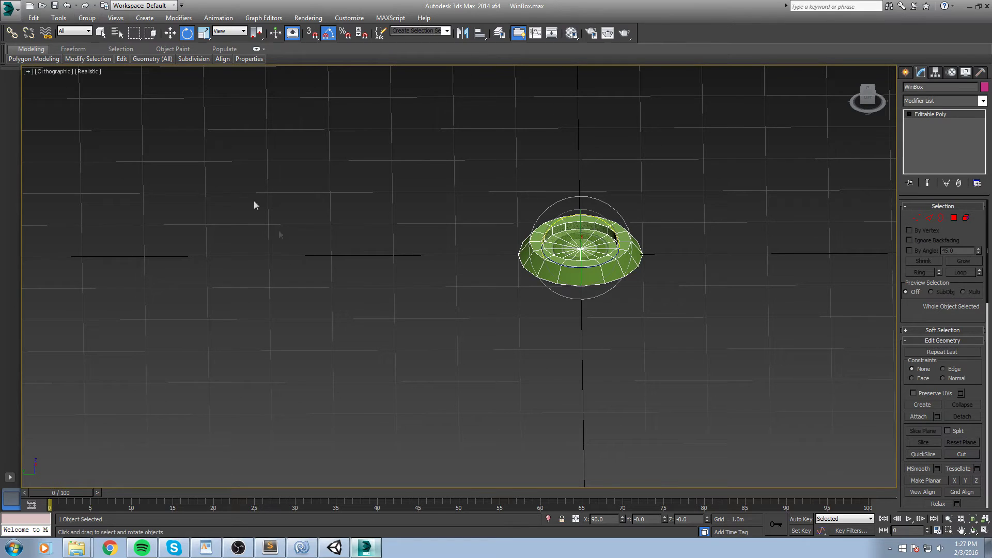
Switch to Unity and select the WinBox model in the scene, framing it from a closer angle
click(334, 547)
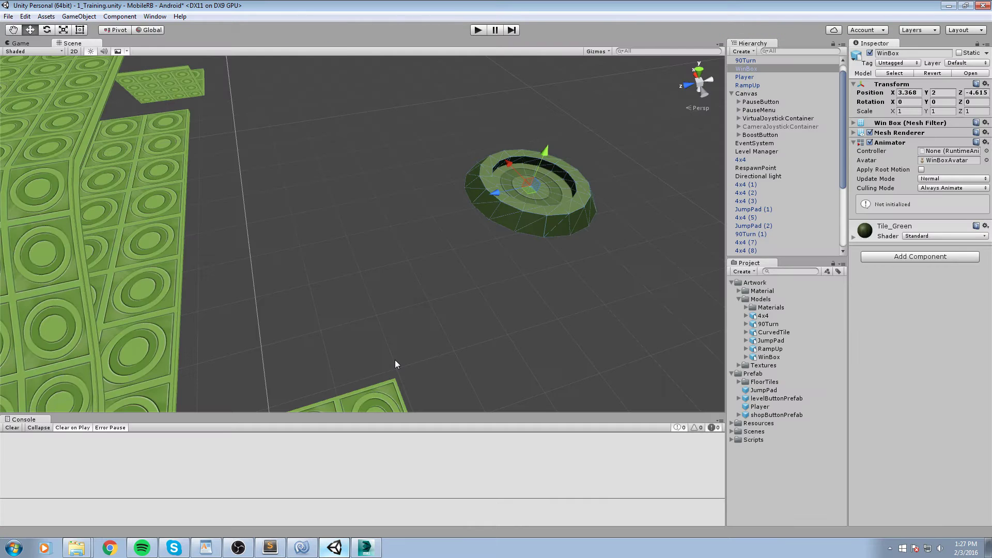
middle_drag(503, 222, 385, 292)
click(559, 302)
click(412, 290)
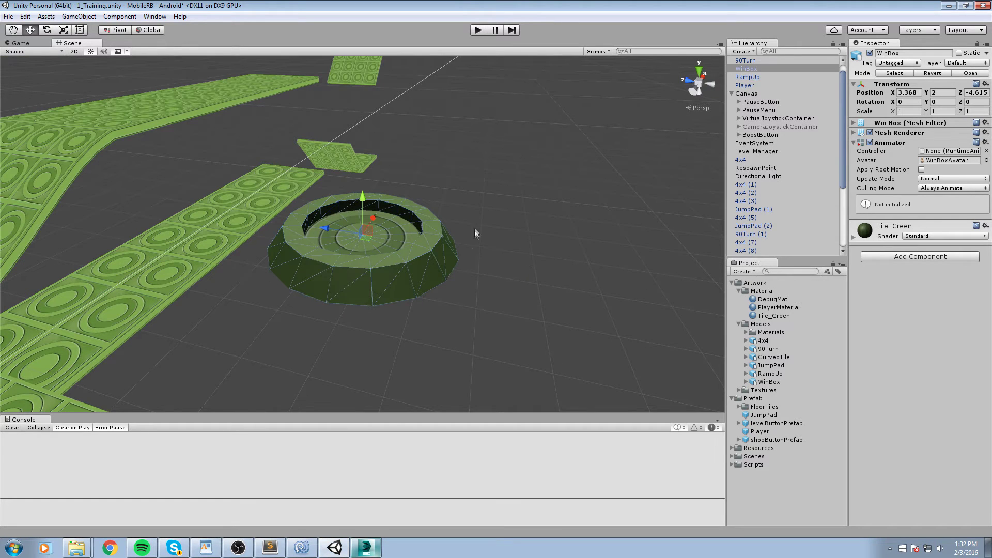
alt+drag(474, 227, 488, 235)
middle_drag(488, 235, 529, 237)
Remove the Animator component from WinBox and apply the Tile_Green material to it
right_click(904, 144)
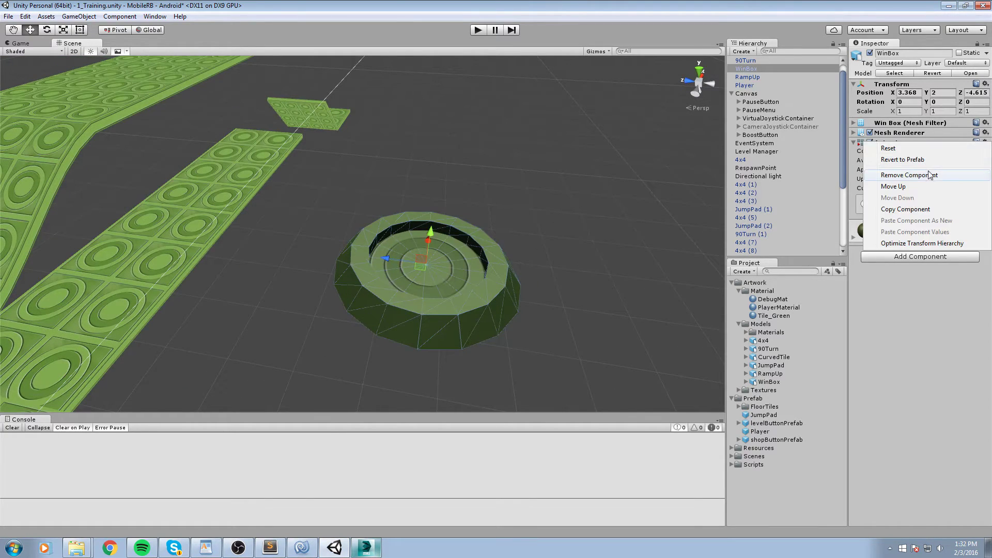
click(929, 176)
drag(779, 315, 458, 269)
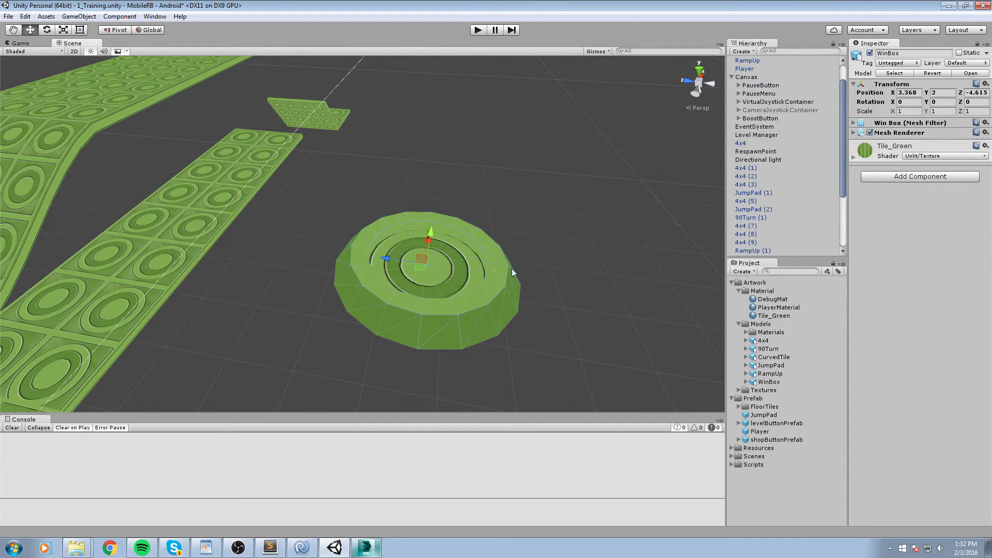
scroll(532, 264, up, 2)
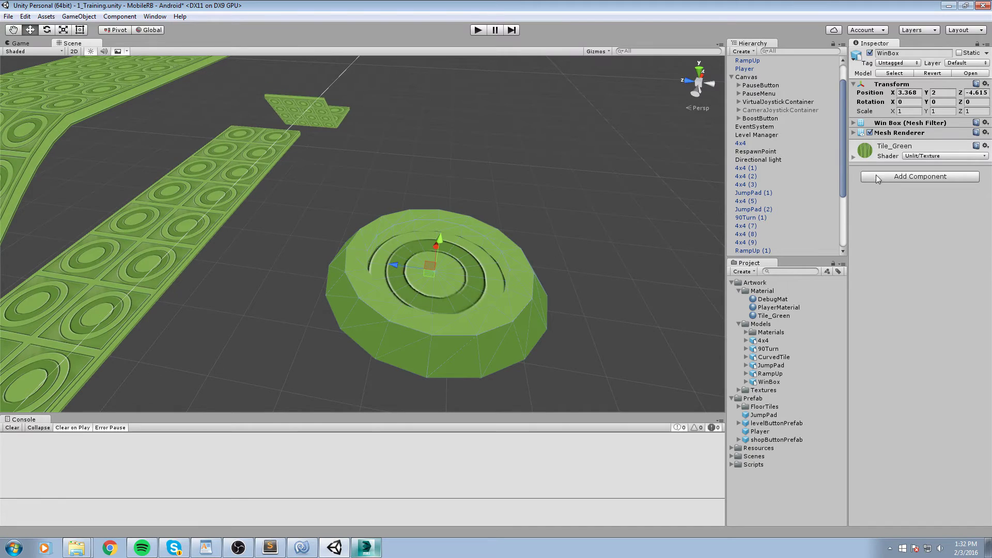
scroll(815, 196, up, 2)
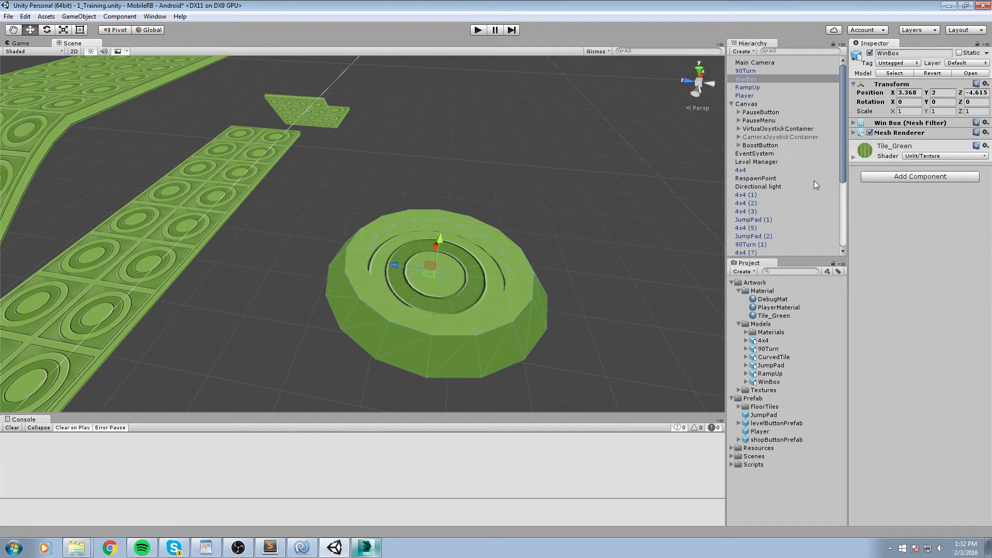
Create a 3D Capsule as a child of WinBox and select it
right_click(740, 81)
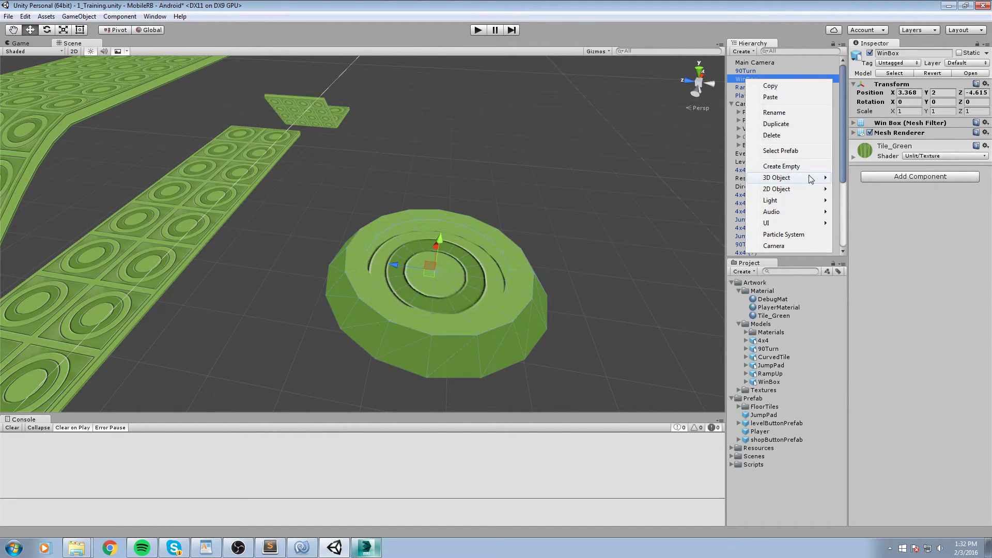
mouse_move(810, 178)
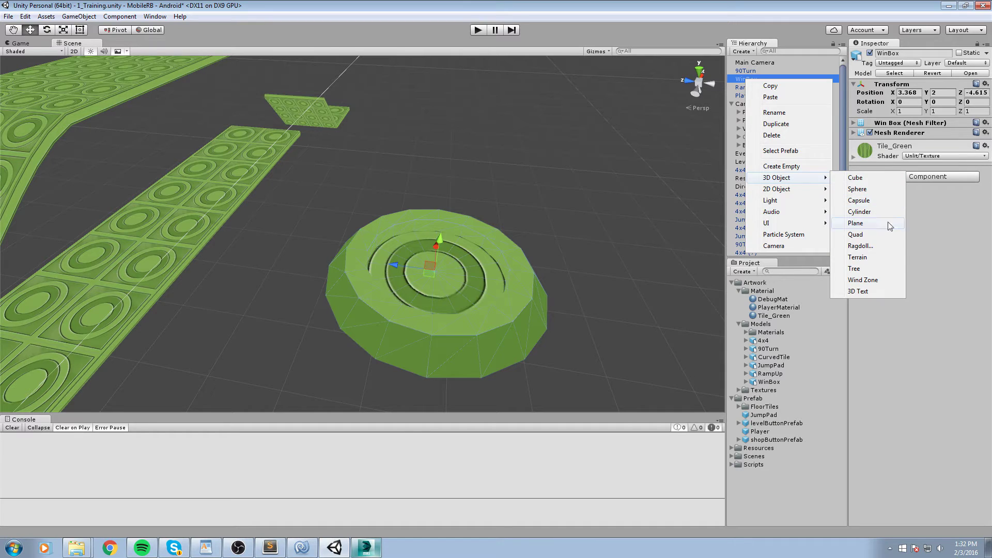
click(873, 203)
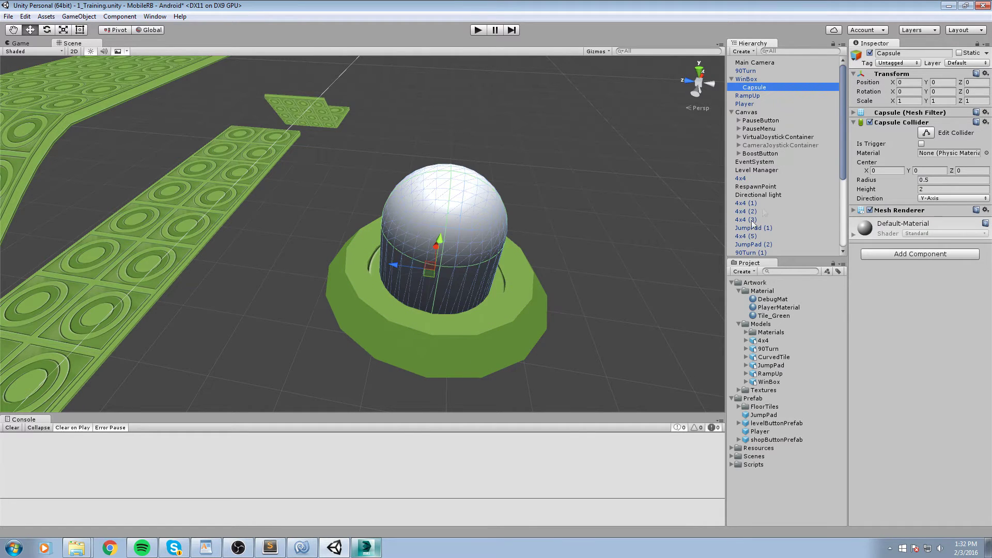
right_drag(615, 239, 457, 235)
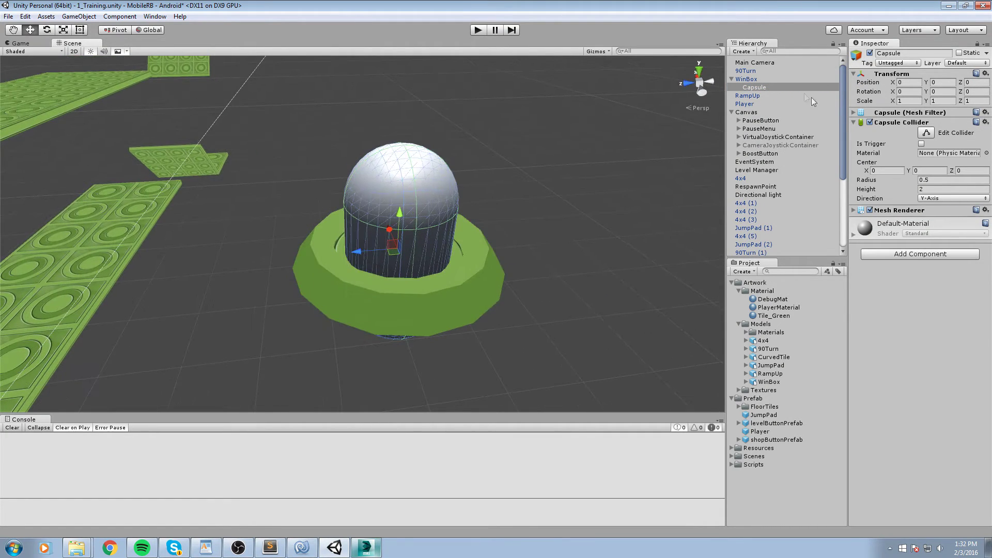
click(772, 88)
right_drag(454, 191, 520, 166)
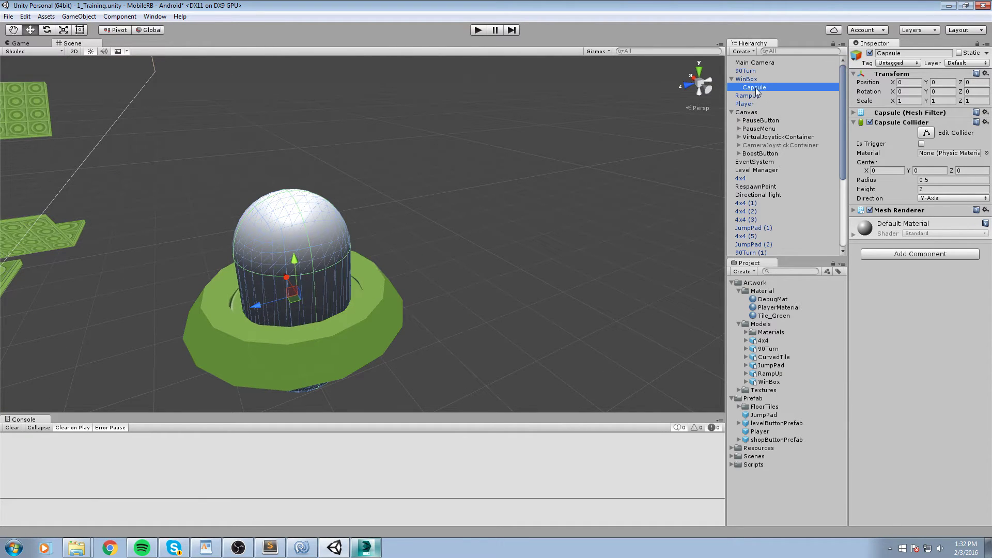
Rename the capsule Collider and raise it to about Y 0.553 above the dish
click(755, 88)
text(Collider)
key(Return)
key(f)
drag(392, 253, 361, 192)
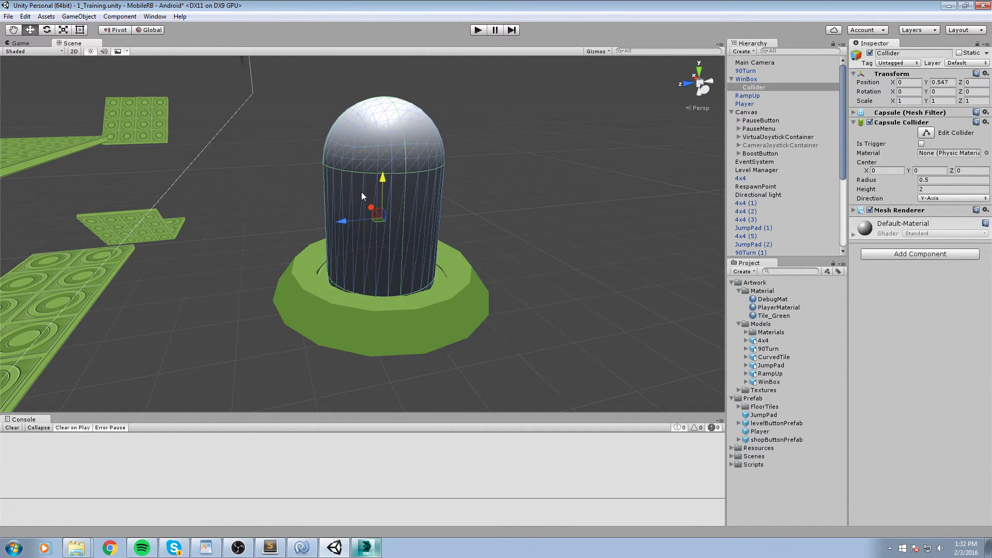
middle_drag(555, 192, 577, 188)
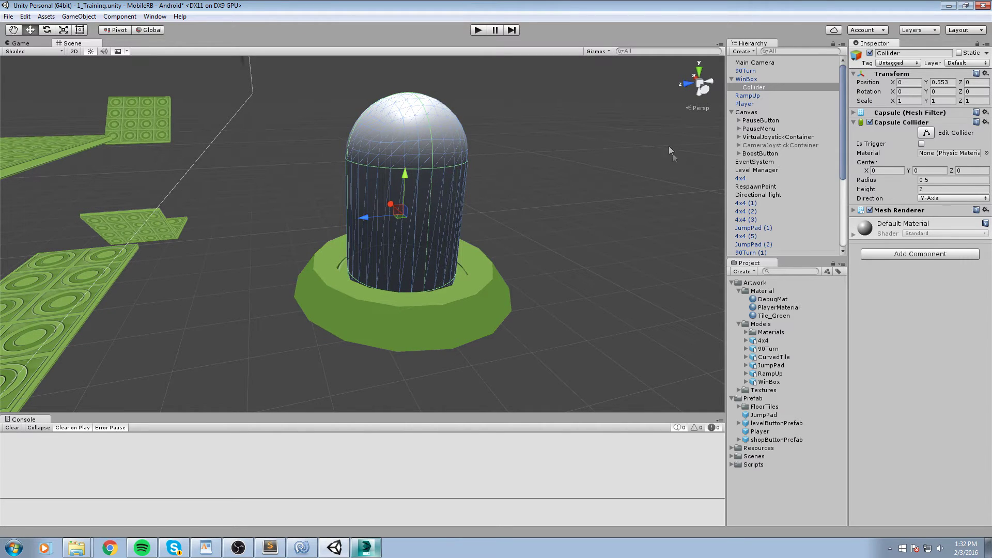
Make the Capsule Collider a trigger and remove the Mesh Renderer and Mesh Filter from the Collider object
click(902, 123)
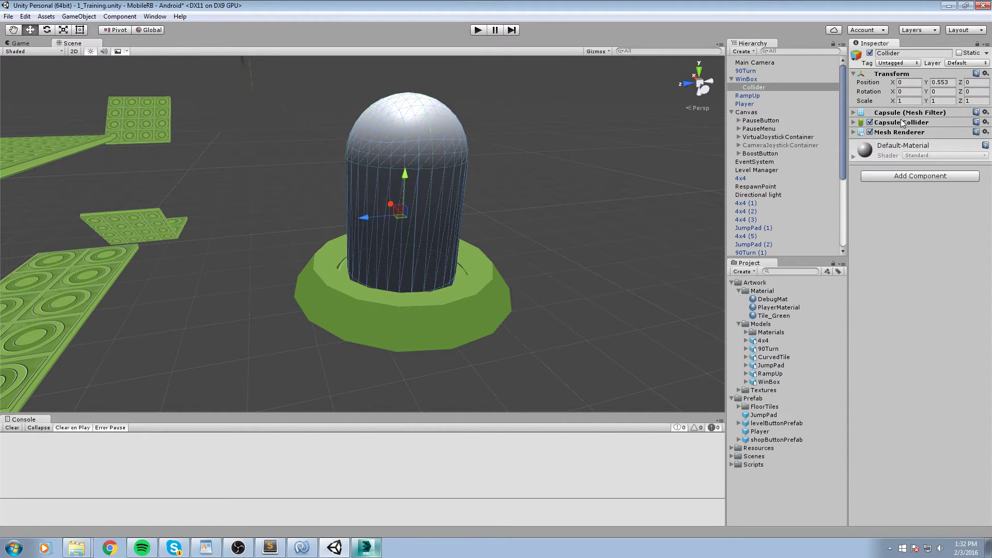
click(902, 123)
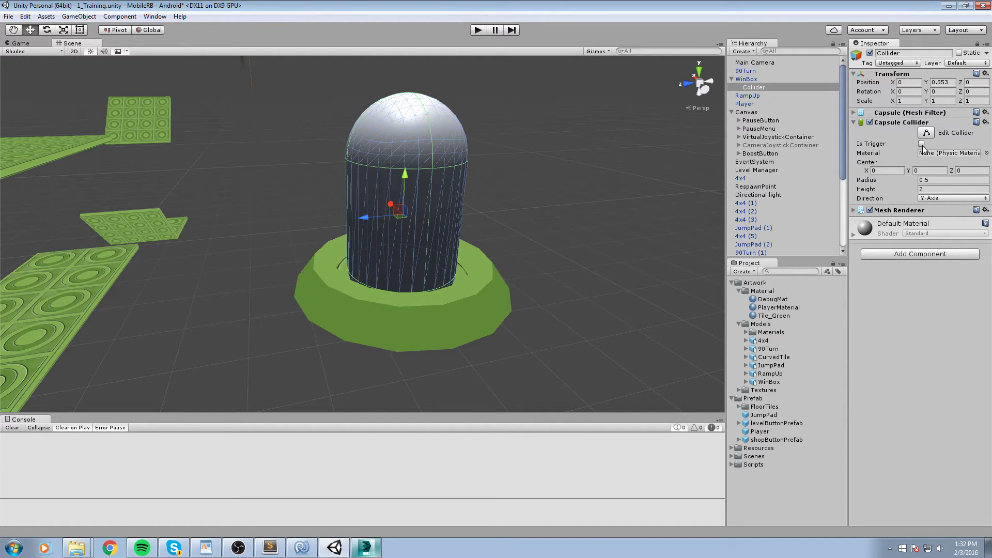
right_click(902, 211)
click(922, 233)
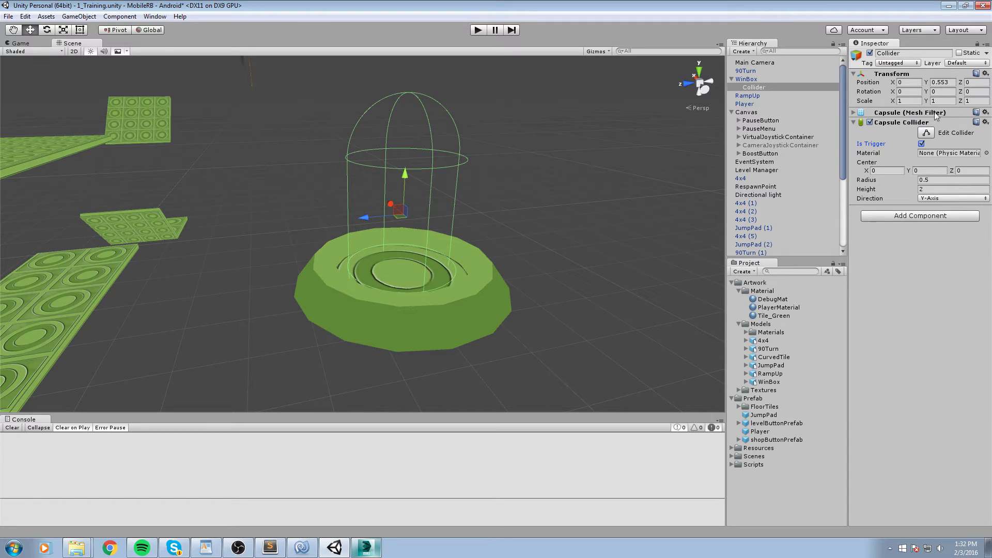
right_click(910, 112)
click(914, 129)
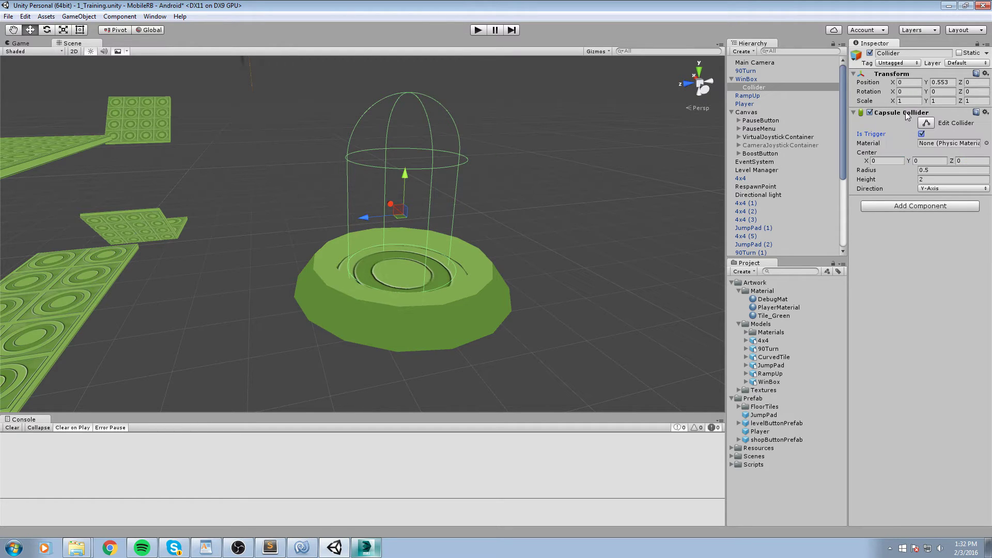
click(905, 111)
click(893, 113)
Add the Win Box script component to the Collider object
middle_drag(501, 249, 536, 246)
right_drag(568, 197, 674, 202)
click(890, 207)
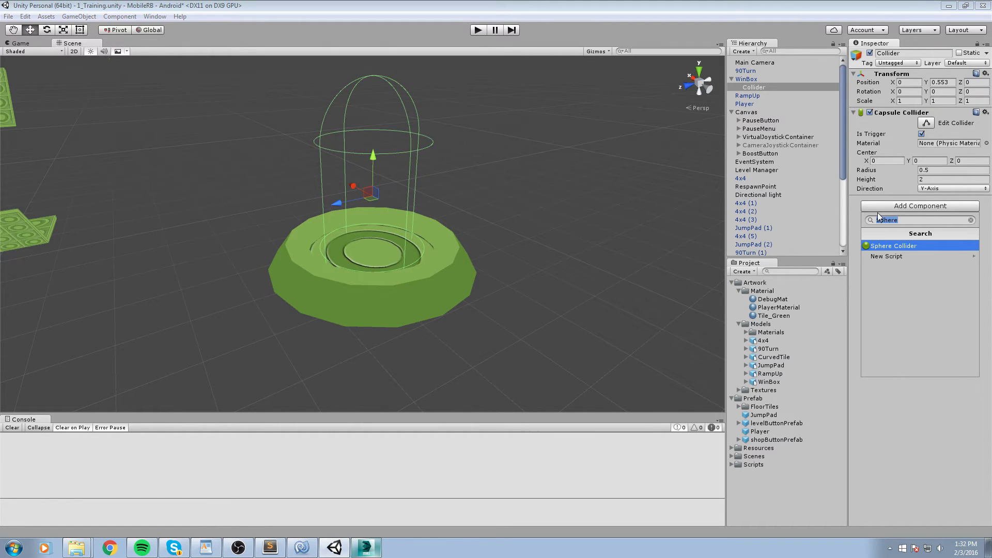
text(win)
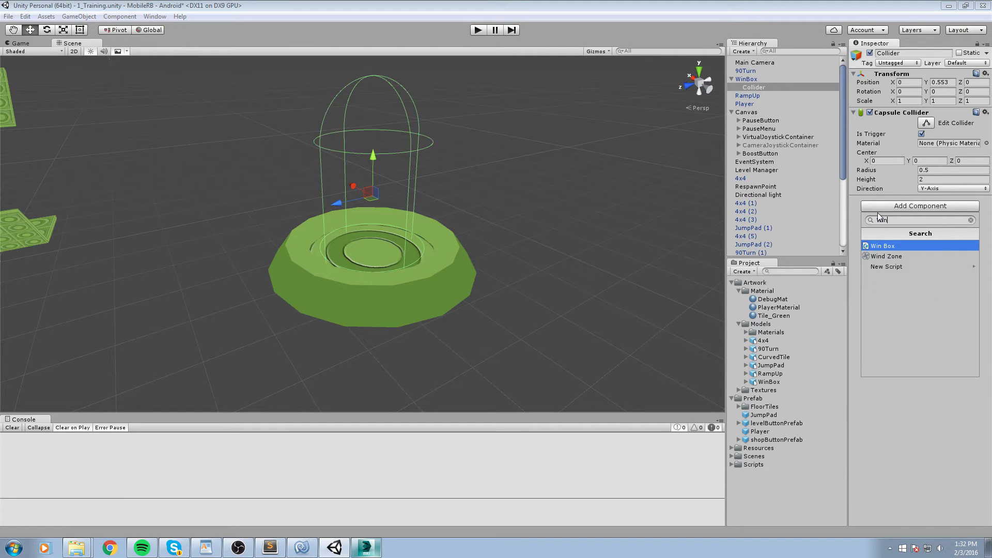
key(Return)
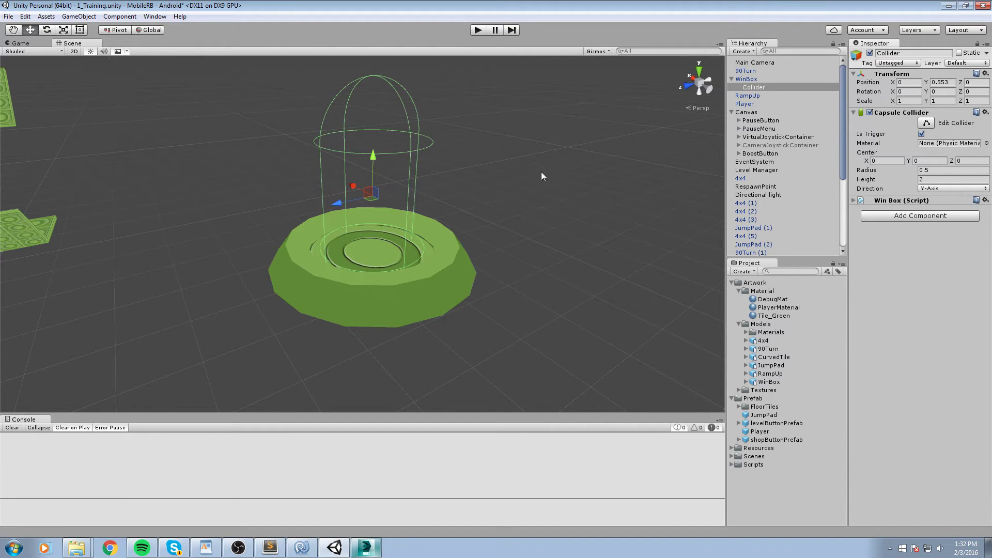
Select the parent WinBox object with its collider and save it as a prefab in the Prefab folder
middle_drag(541, 172, 538, 131)
click(780, 78)
key(f)
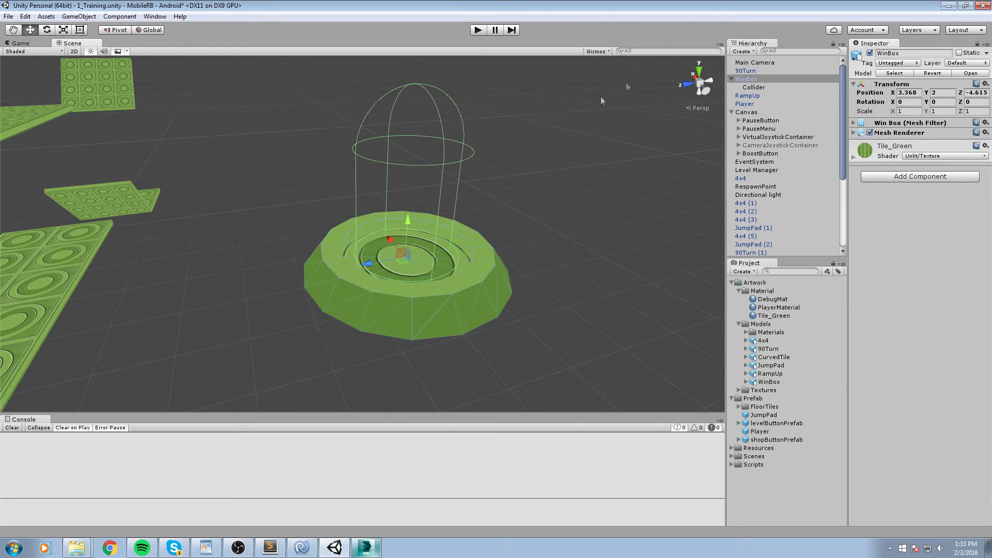
click(731, 79)
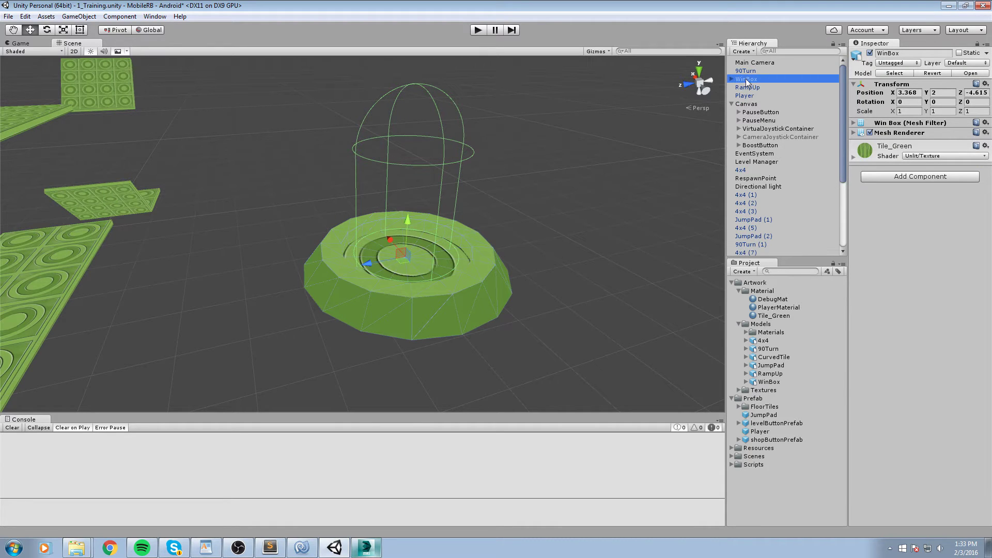
drag(746, 82, 758, 400)
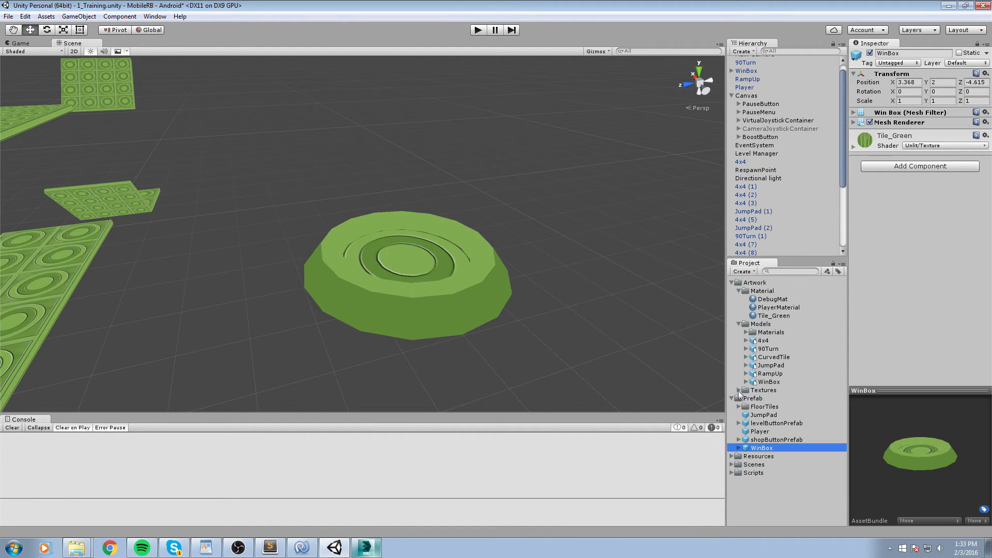
Move WinBox onto the raised platform beyond the ramp, at about X 13.66, Y 2, Z 4.37
right_drag(640, 270, 542, 237)
scroll(543, 237, down, 5)
click(539, 242)
scroll(465, 278, down, 2)
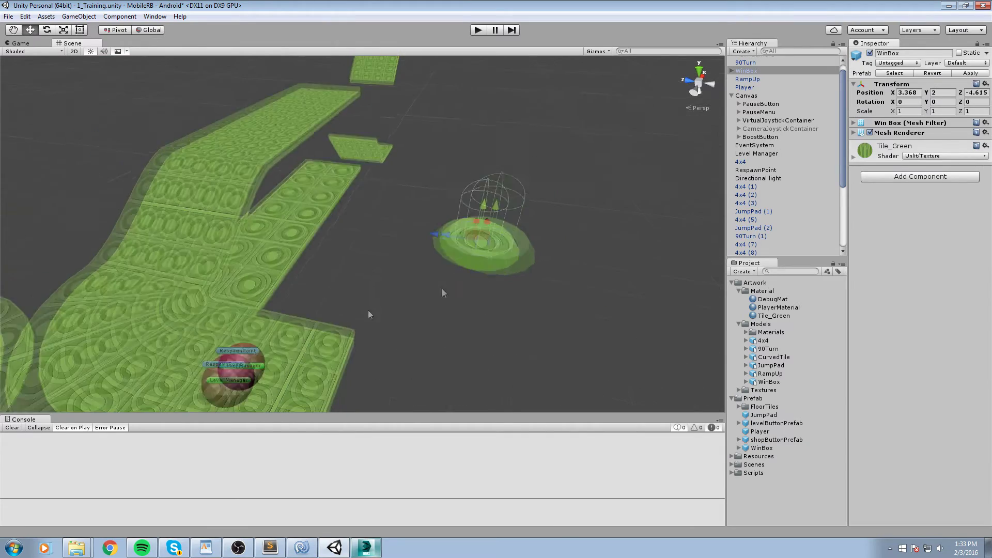
right_drag(442, 288, 336, 312)
middle_drag(613, 312, 429, 306)
drag(401, 297, 124, 197)
alt+drag(428, 203, 375, 205)
drag(303, 184, 550, 143)
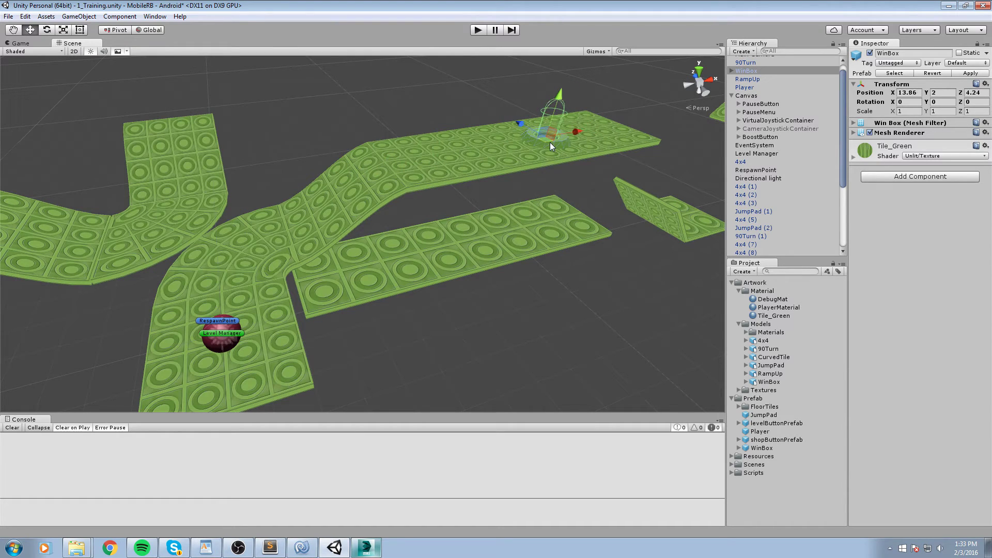
Play-test the level by rolling the ball into WinBox, then examine the console entry and its source
click(479, 31)
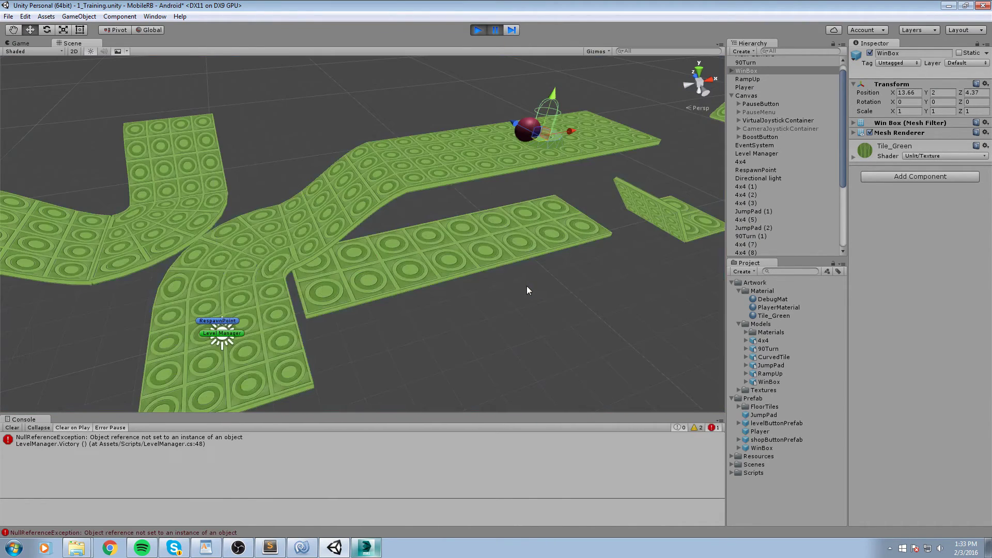
middle_drag(524, 155, 443, 225)
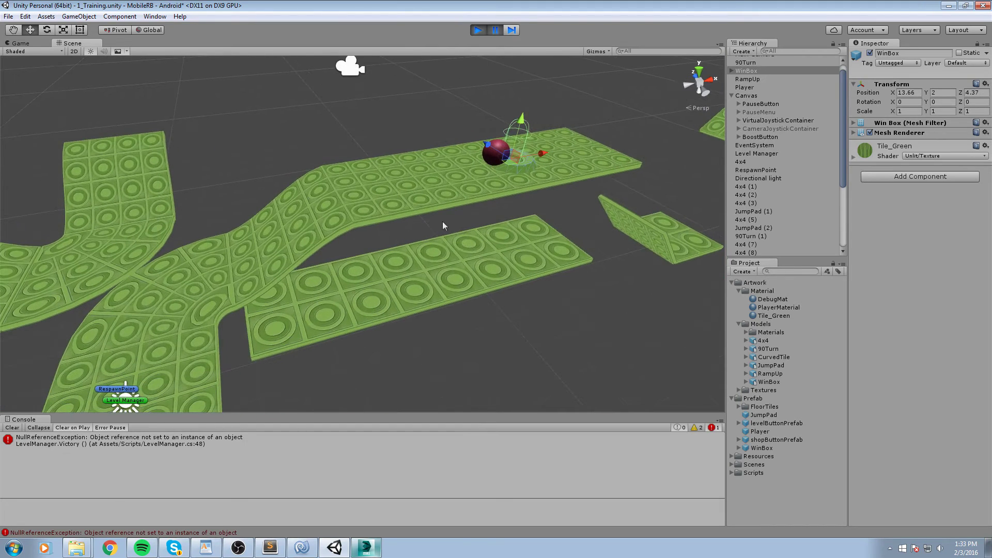
click(116, 443)
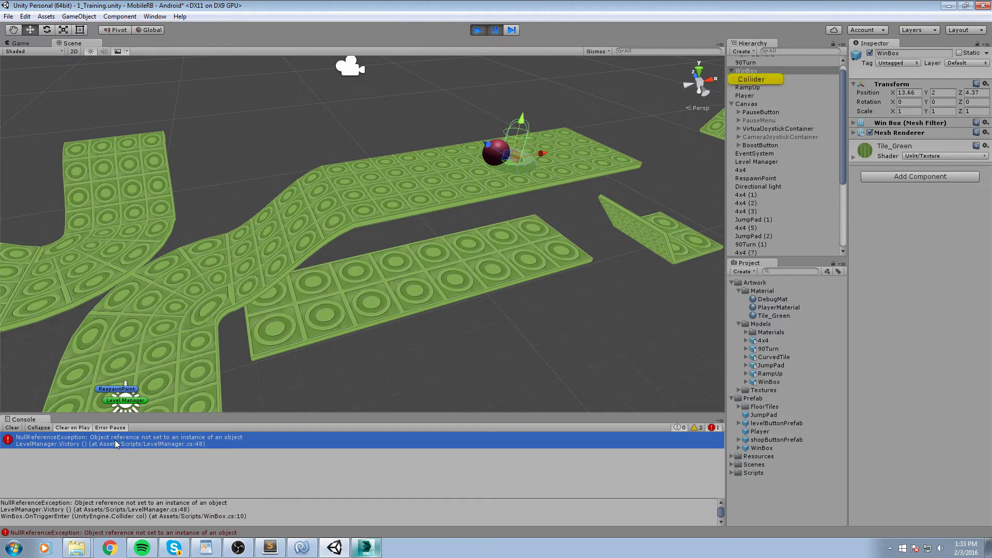
Stop play mode and save the scene
click(480, 32)
middle_drag(499, 243, 484, 260)
scroll(485, 259, up, 2)
key(ctrl+s)
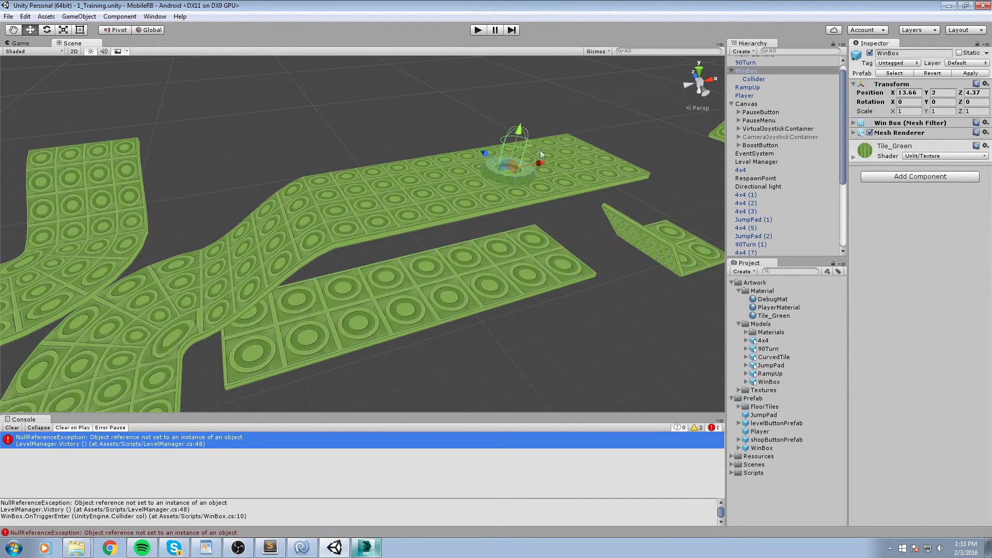
Move WinBox down onto the lower two-tile-wide platform, at about X 4.5, Y -3, Z 4.65
drag(542, 154, 337, 313)
right_drag(409, 144, 384, 171)
scroll(418, 257, up, 2)
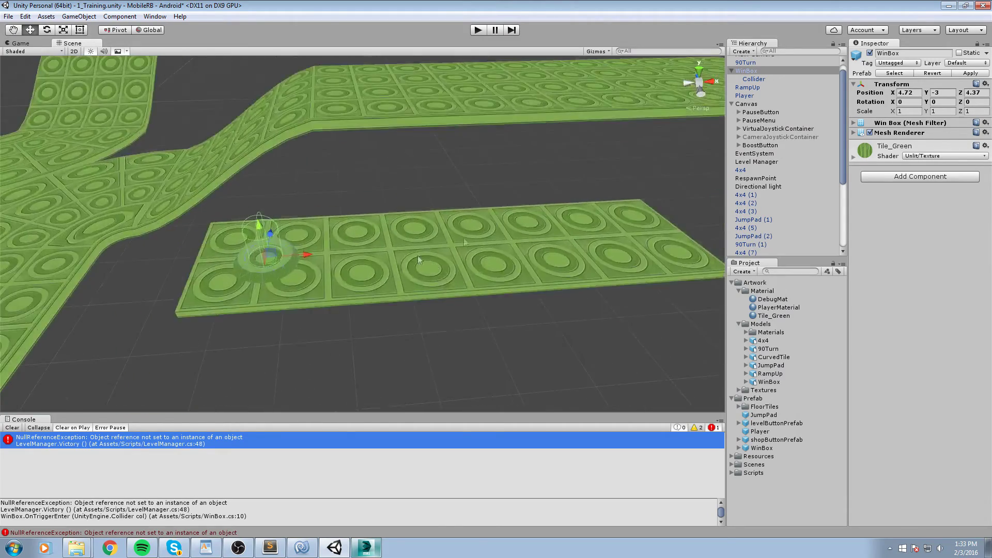
right_drag(417, 256, 401, 240)
scroll(429, 227, up, 4)
drag(468, 228, 422, 251)
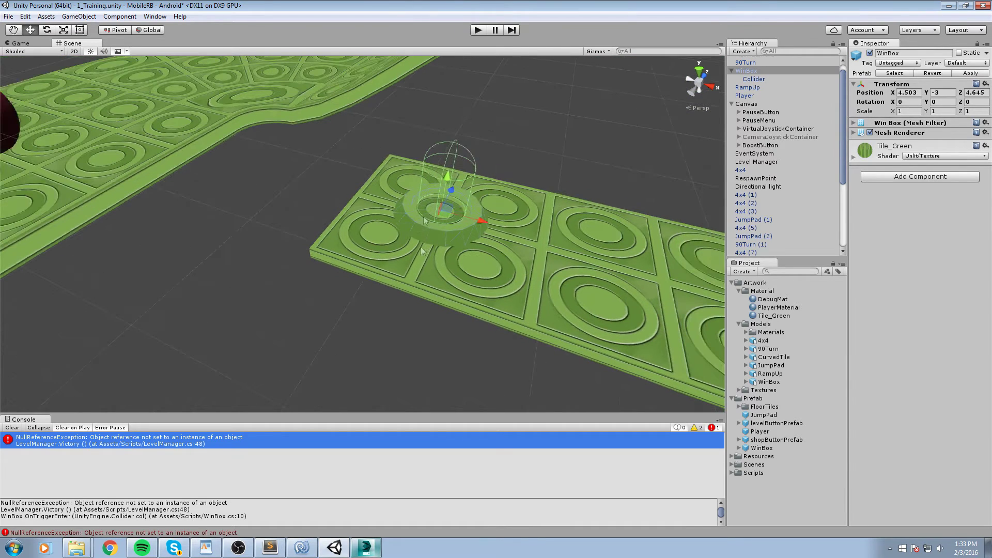
Play-test the level by rolling and boosting the ball along the lower platform into WinBox, and stop play mode
click(479, 29)
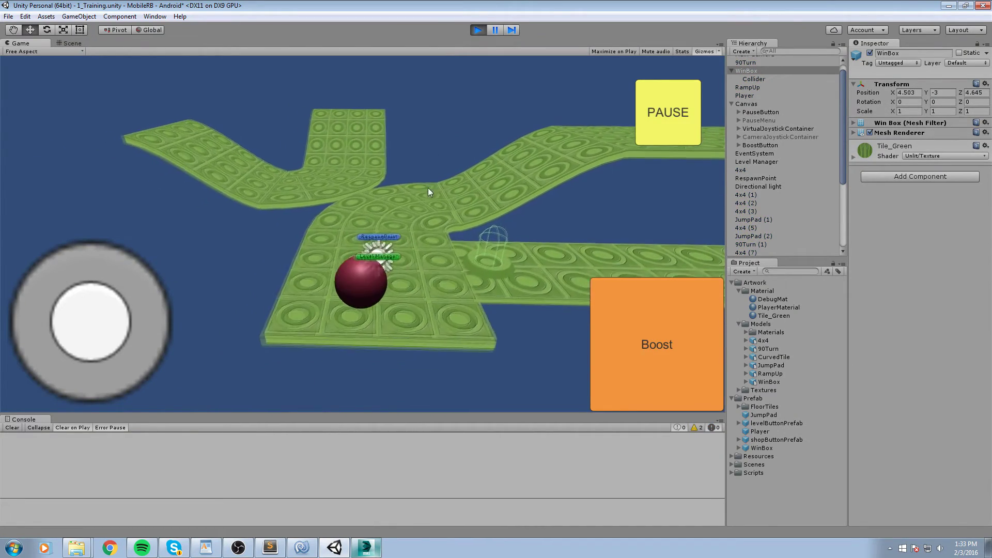
drag(428, 188, 546, 176)
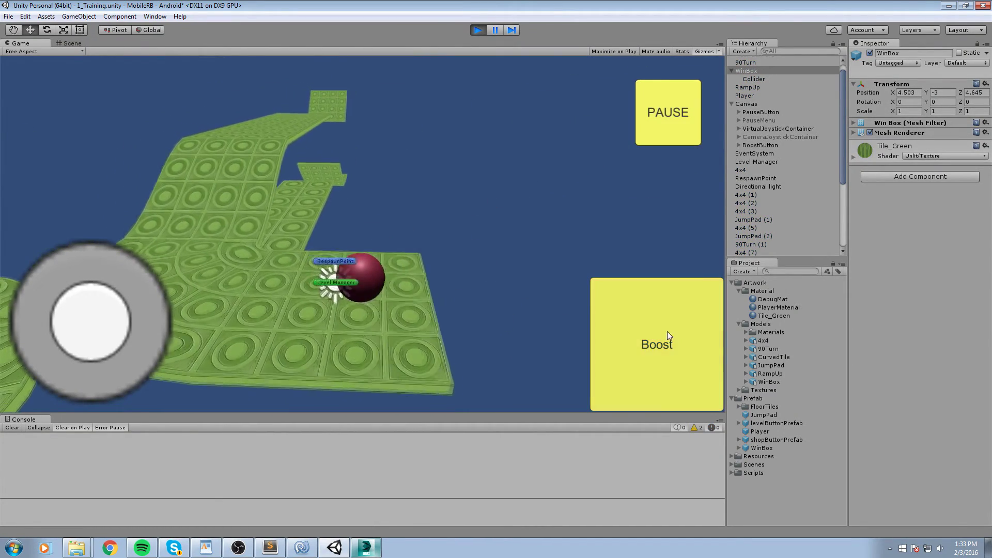
click(667, 331)
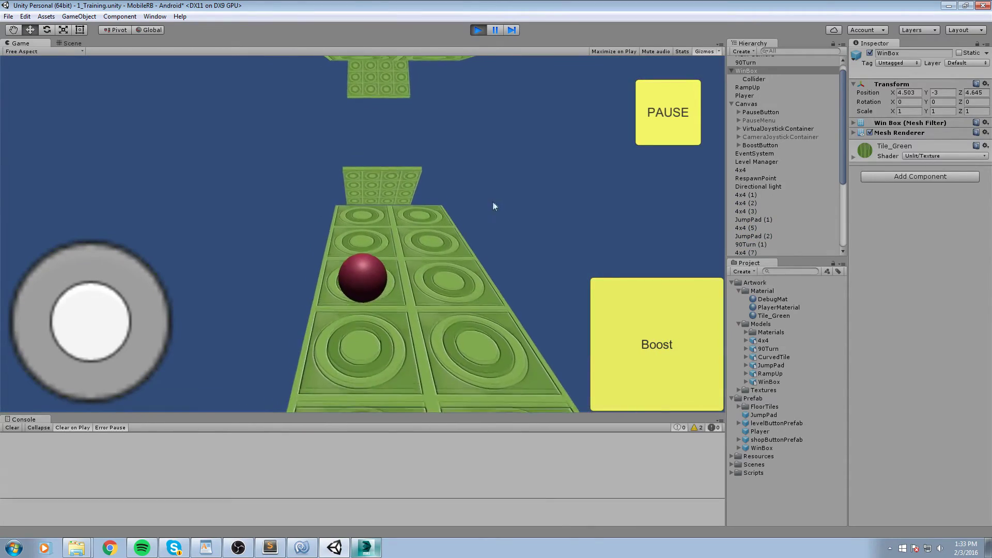
drag(472, 201, 142, 166)
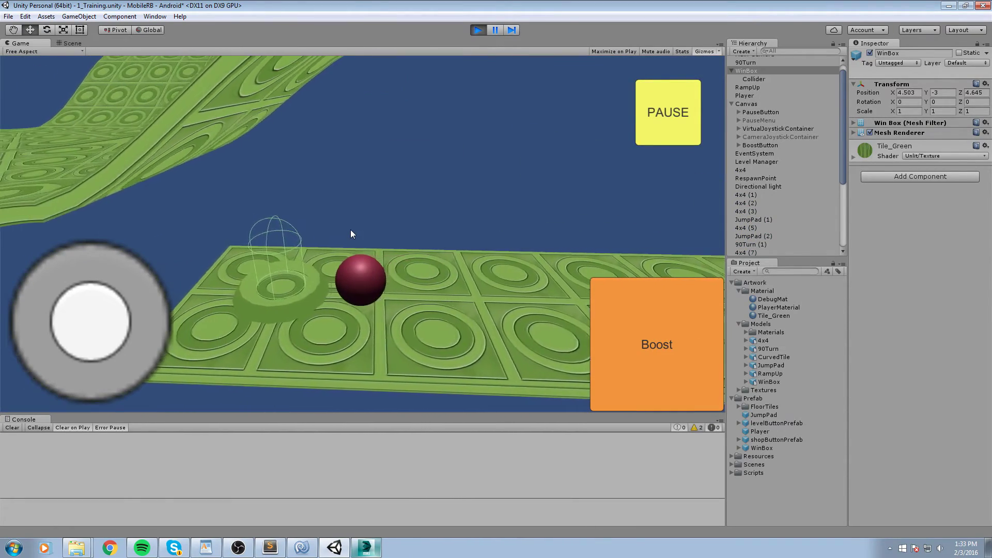
click(479, 30)
Reset WinBox's position to 0, 0, 0 and move it off the start platform to about X 3.09, Z -4.42
scroll(531, 165, down, 9)
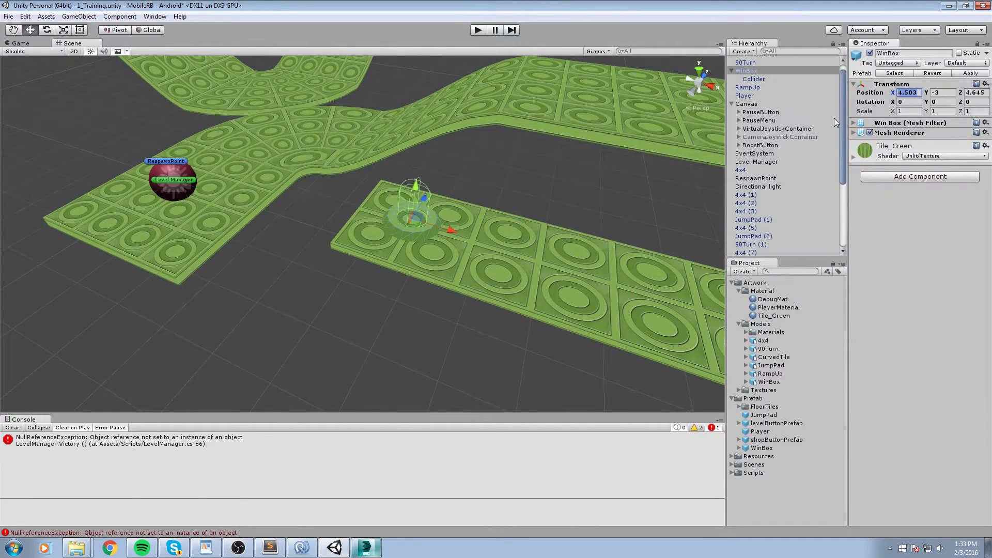
text(0)
key(Tab)
text(0)
key(Tab)
text(0)
middle_drag(401, 275, 499, 238)
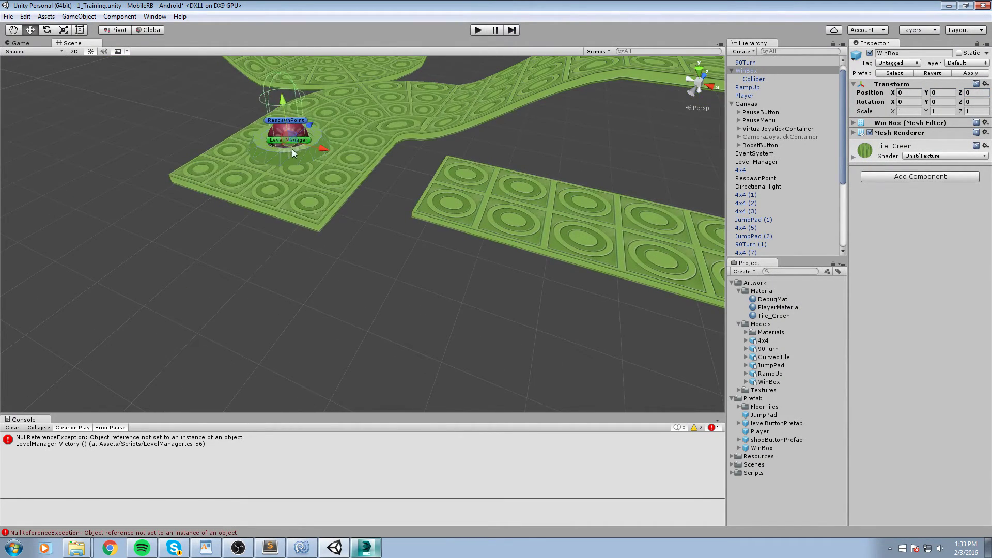
drag(292, 149, 298, 358)
right_drag(641, 310, 517, 303)
middle_drag(516, 304, 400, 262)
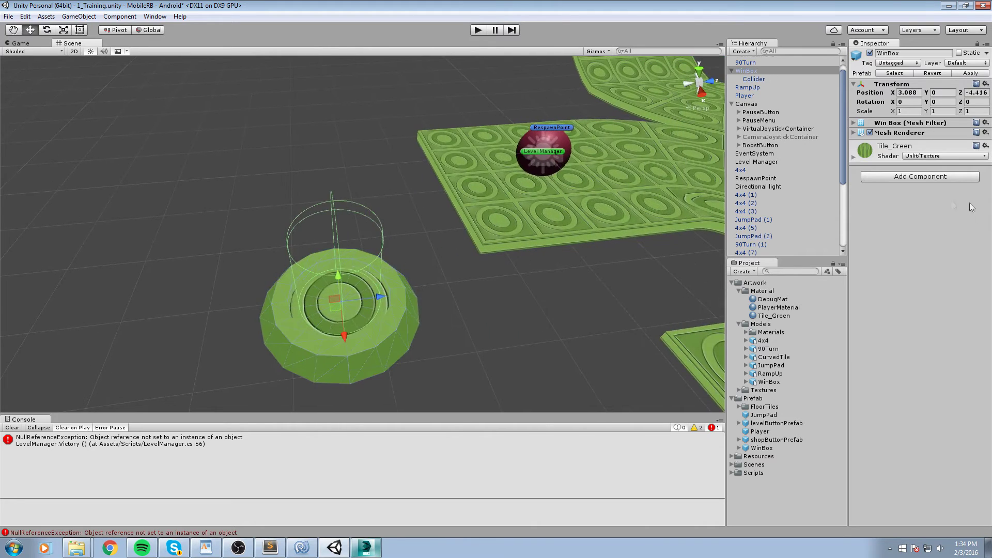
Create a Particle System object and make it a child of WinBox
click(908, 177)
click(79, 16)
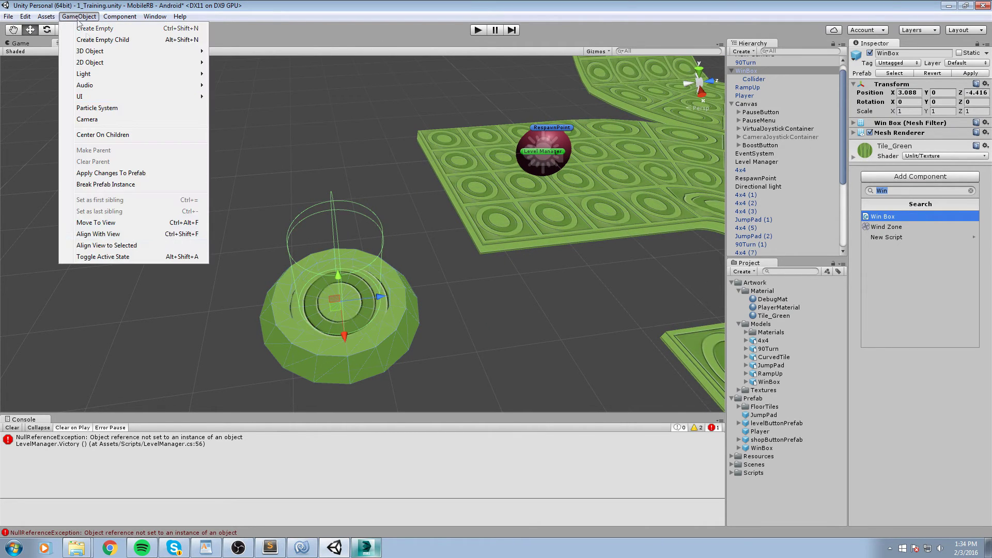
click(99, 108)
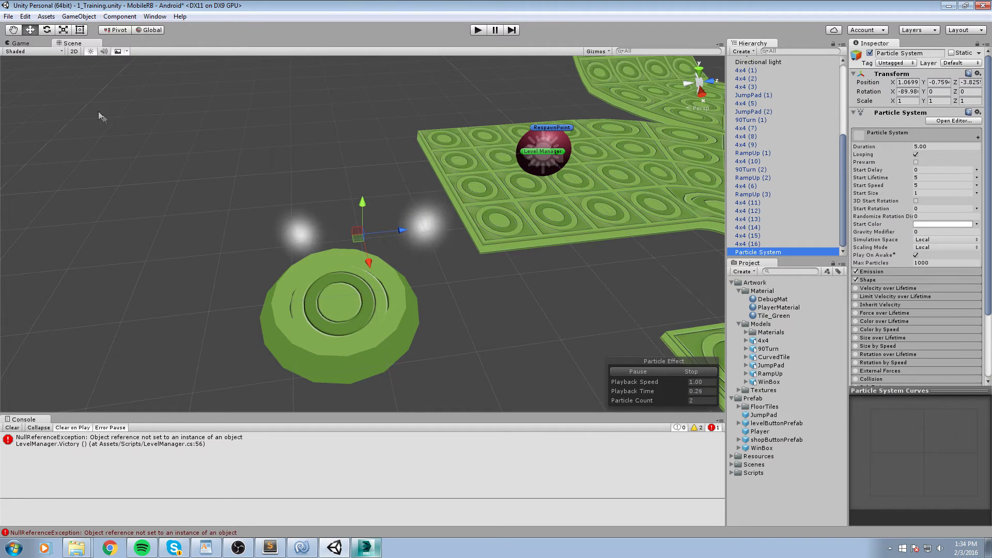
drag(764, 252, 755, 80)
scroll(442, 199, down, 10)
right_drag(442, 198, 502, 223)
scroll(431, 231, up, 8)
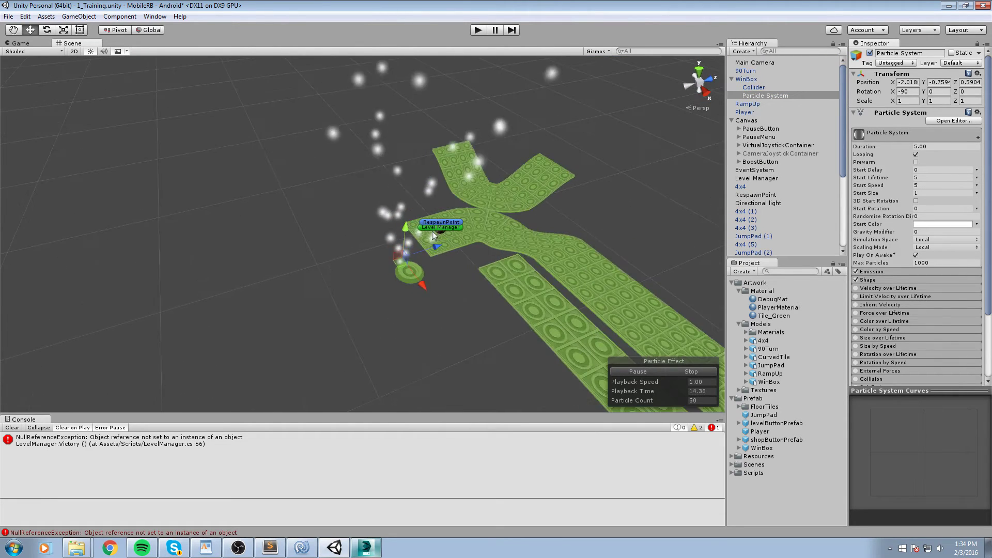
scroll(396, 163, up, 3)
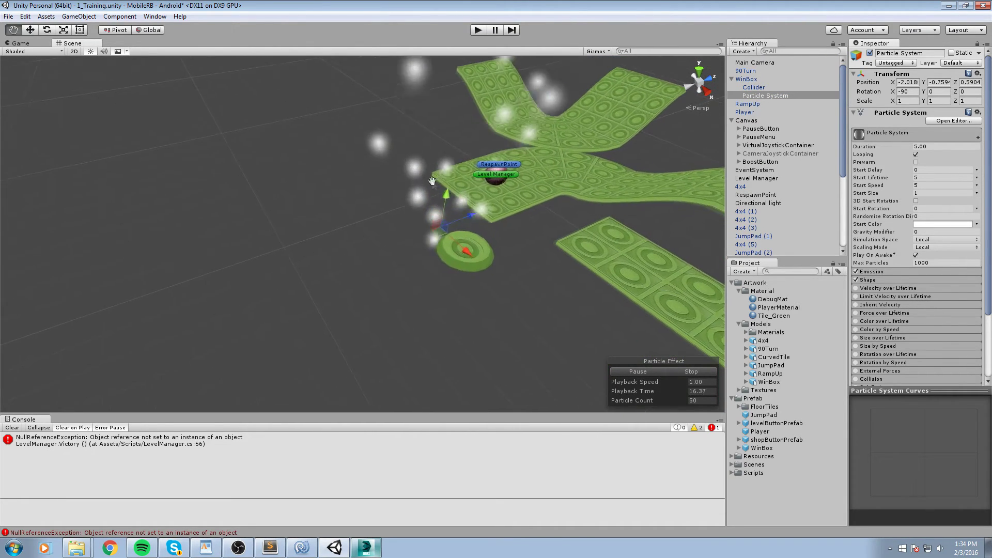
Set the particle system's local position to 0, 0, 0 and its X rotation to 0
text(0)
key(Tab)
text(0)
key(Tab)
text(0)
key(Tab)
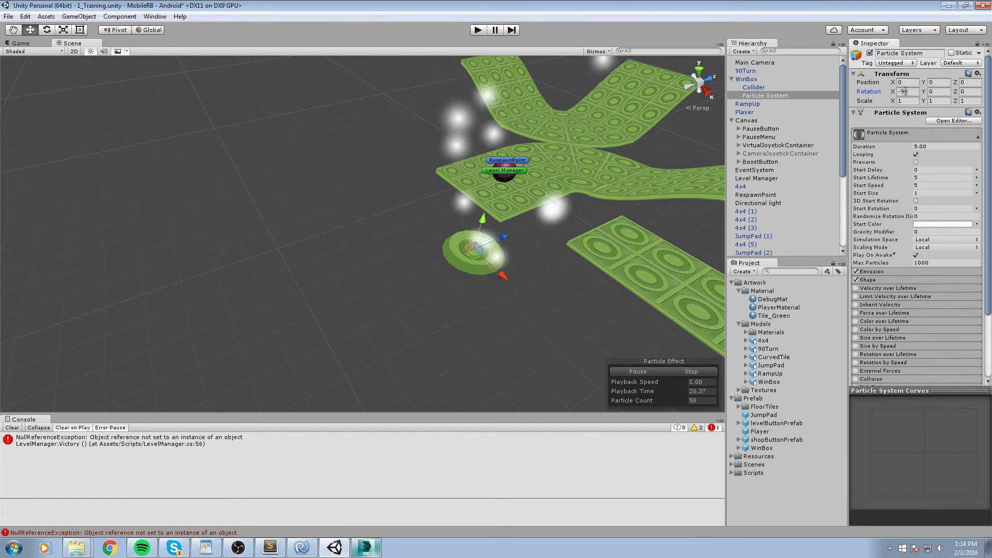
key(Tab)
text(0)
middle_drag(440, 229, 437, 230)
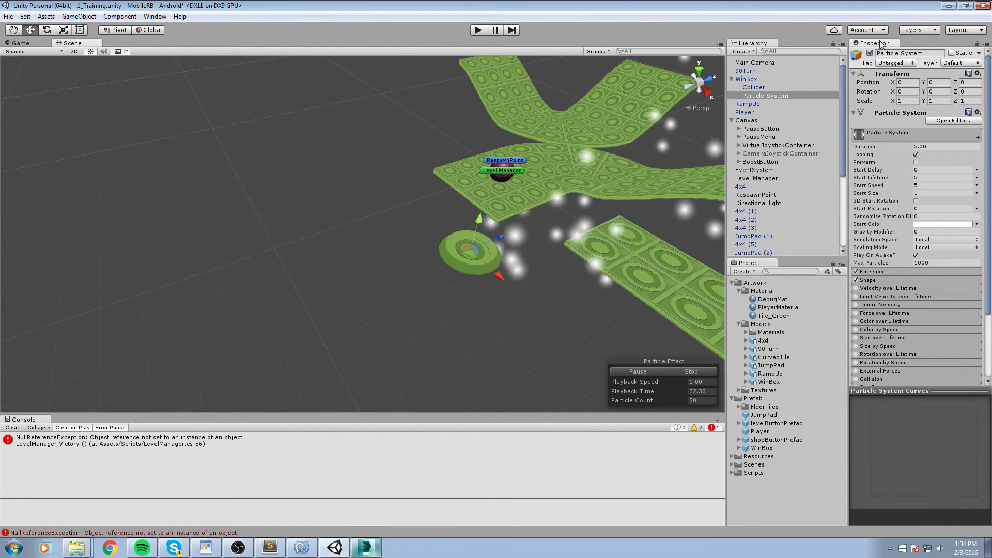
Select the parent WinBox and apply its changes to the prefab
click(776, 78)
right_drag(652, 144, 717, 112)
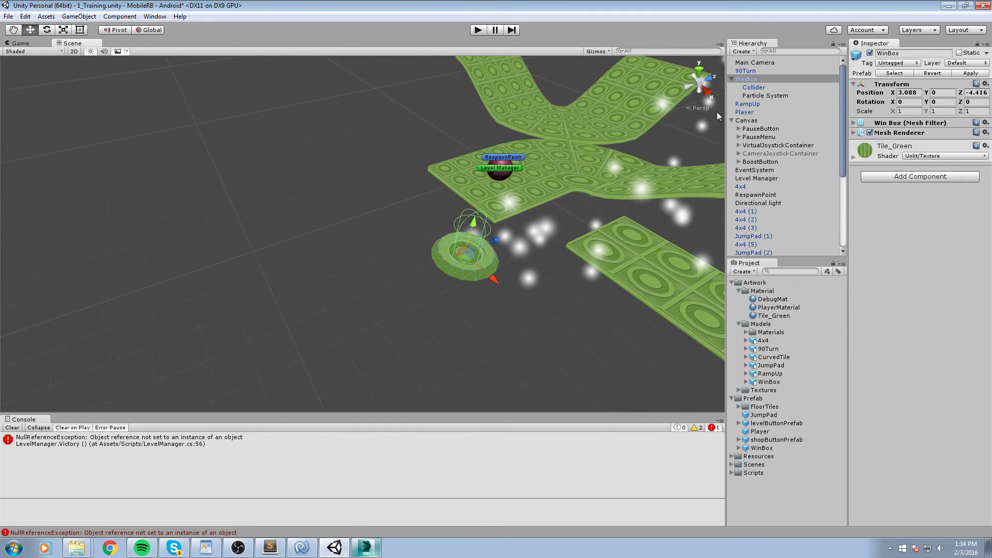
click(966, 74)
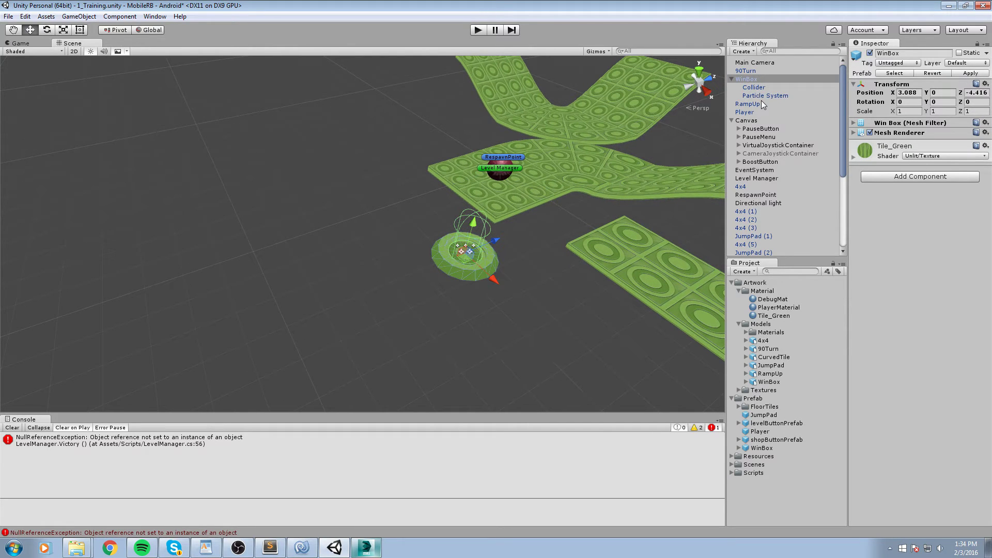
scroll(512, 140, up, 5)
middle_drag(584, 145, 645, 101)
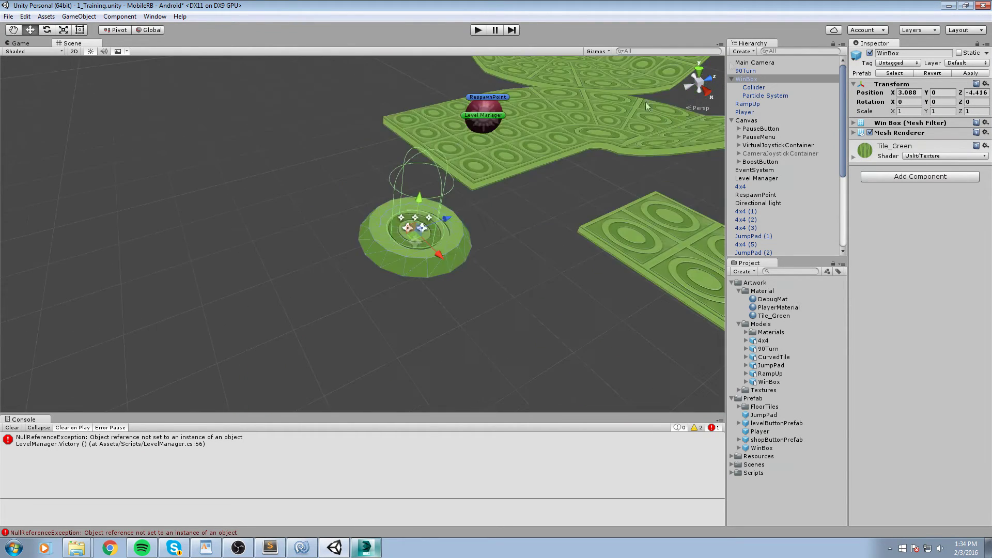
Change the particle system's emission shape to Cone and rotate it to -90 on X so it emits upward
click(762, 98)
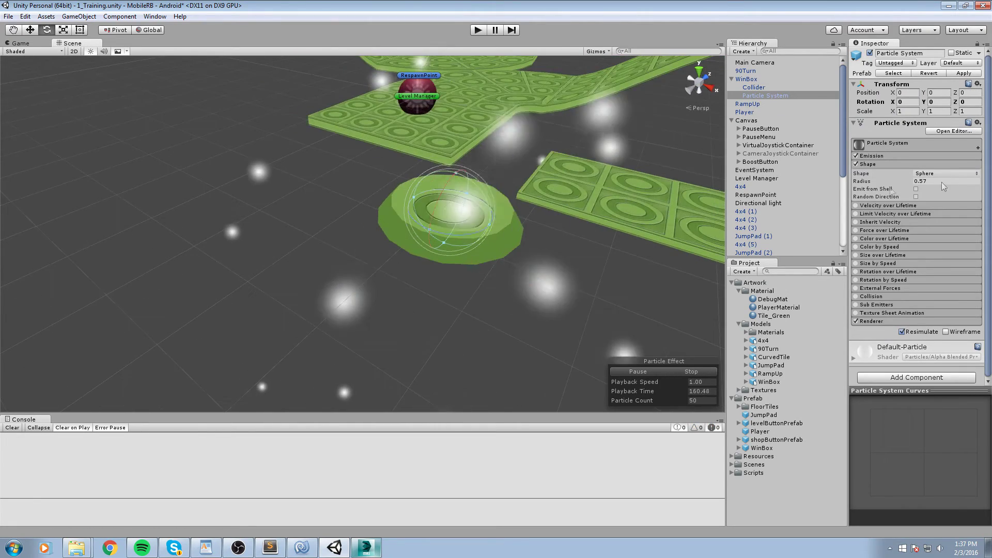
click(941, 172)
click(920, 208)
middle_drag(646, 205, 473, 255)
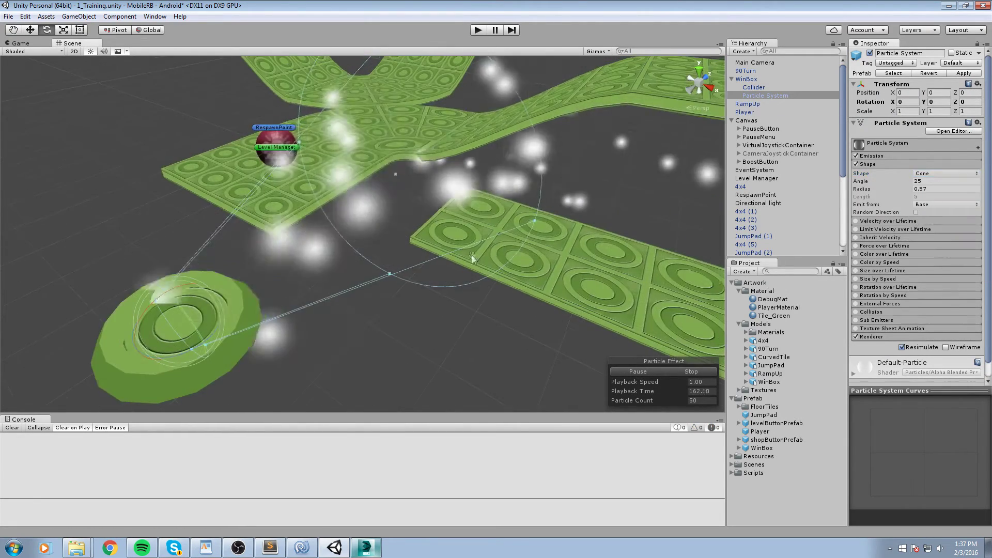
right_drag(473, 255, 414, 173)
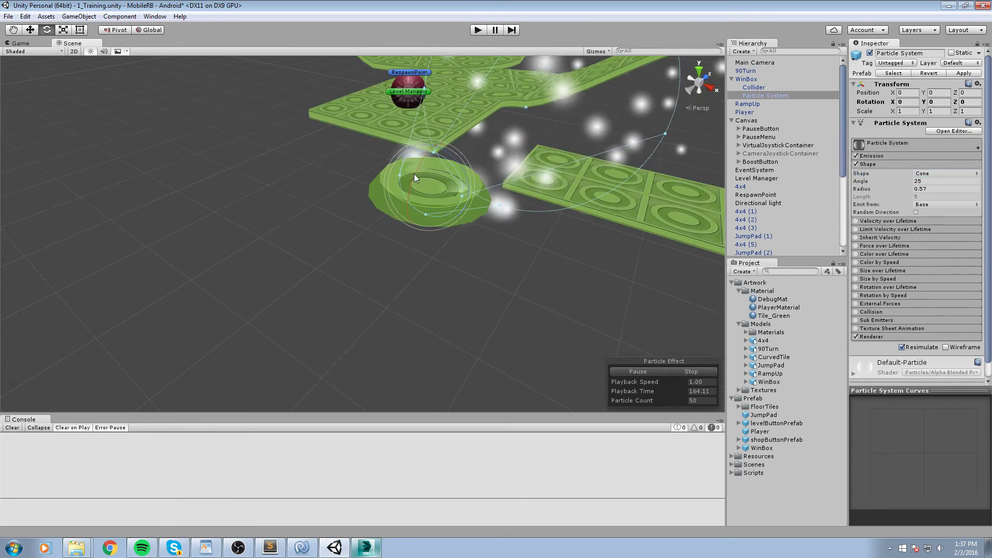
drag(414, 174, 345, 291)
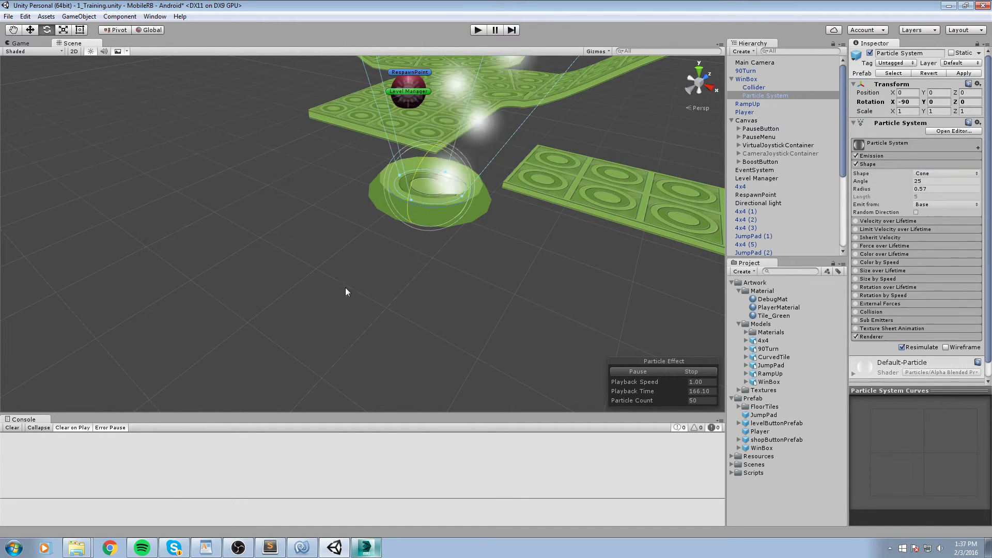
right_drag(345, 287, 618, 270)
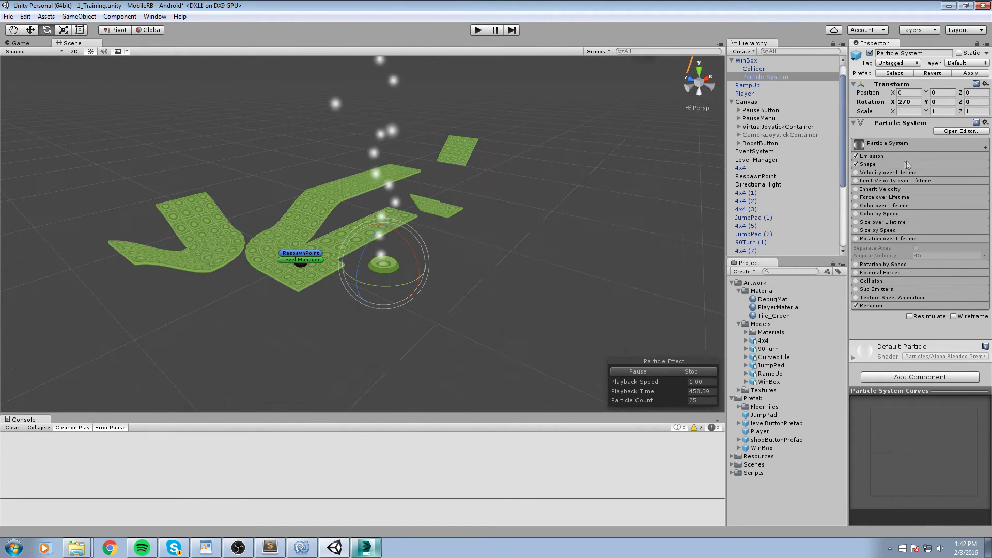
Set the particle system's Duration to 1.00 and its Start Lifetime to 1
middle_drag(610, 165, 674, 211)
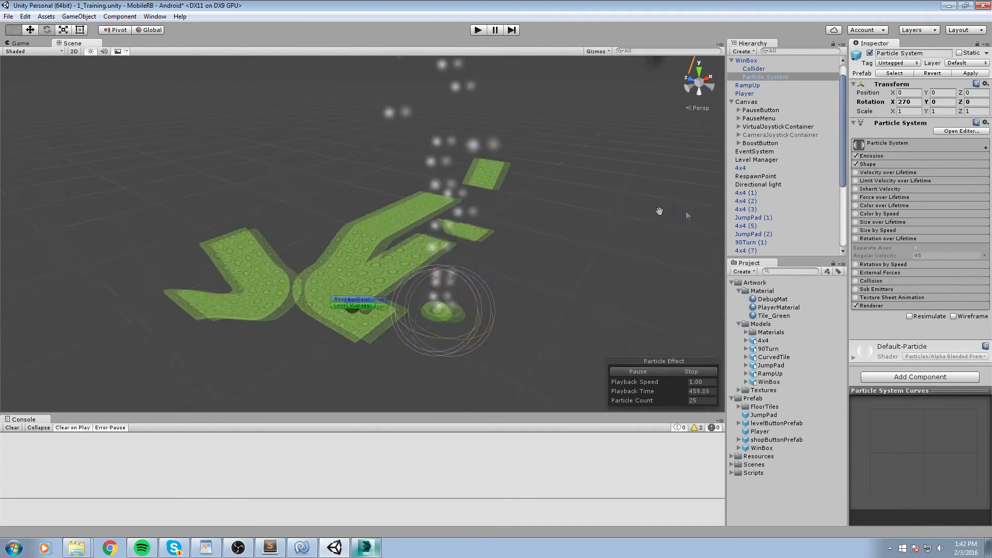
click(903, 144)
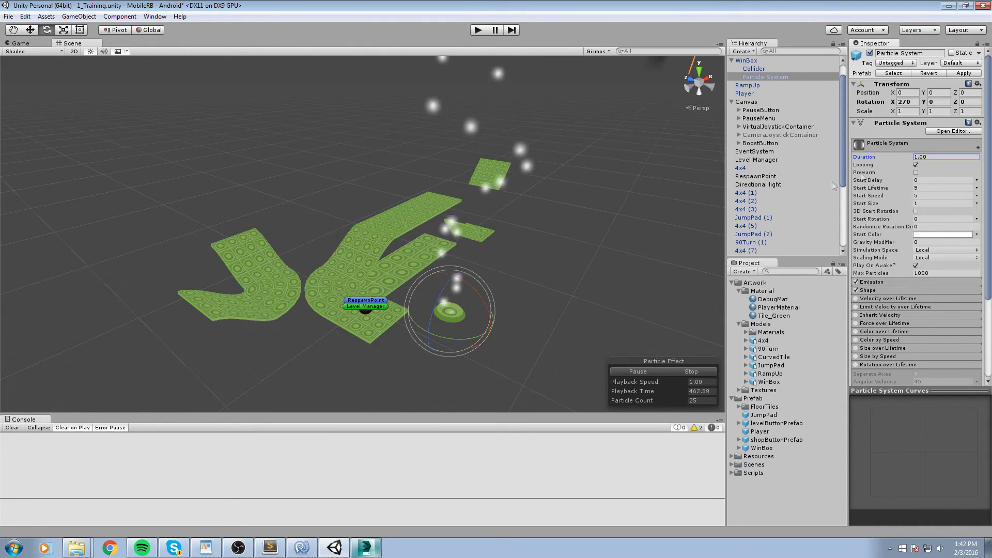
middle_drag(601, 244, 576, 237)
scroll(576, 238, up, 1)
scroll(660, 211, up, 2)
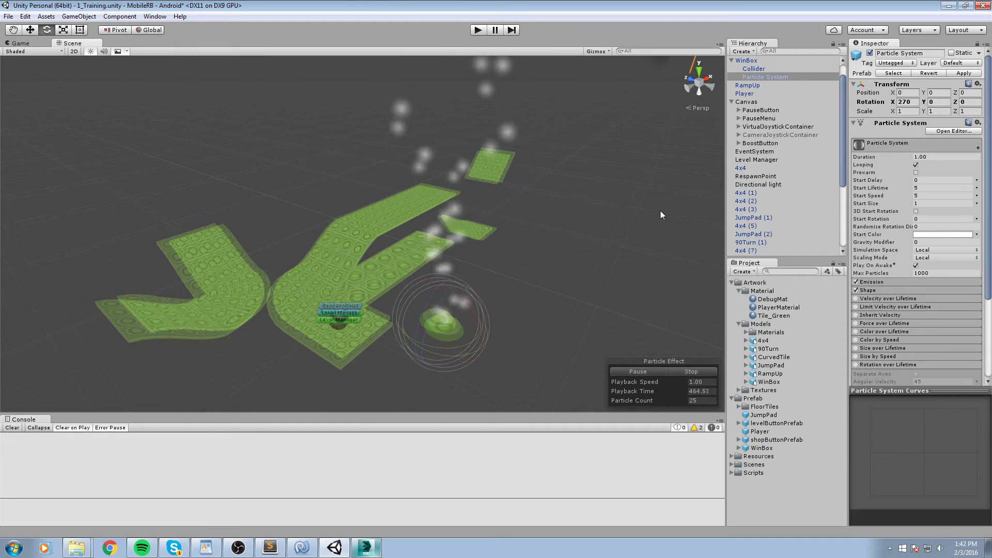
click(914, 188)
text(1)
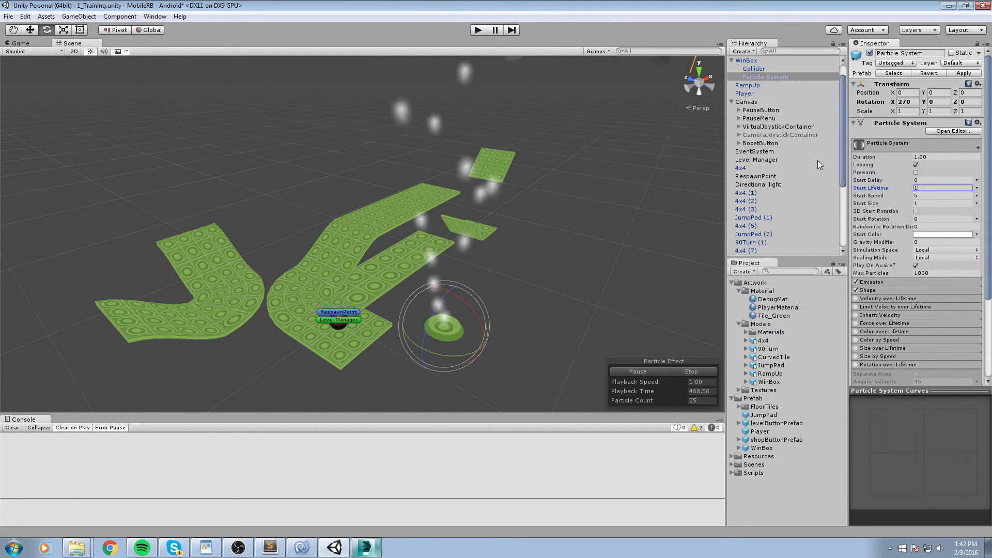
key(Tab)
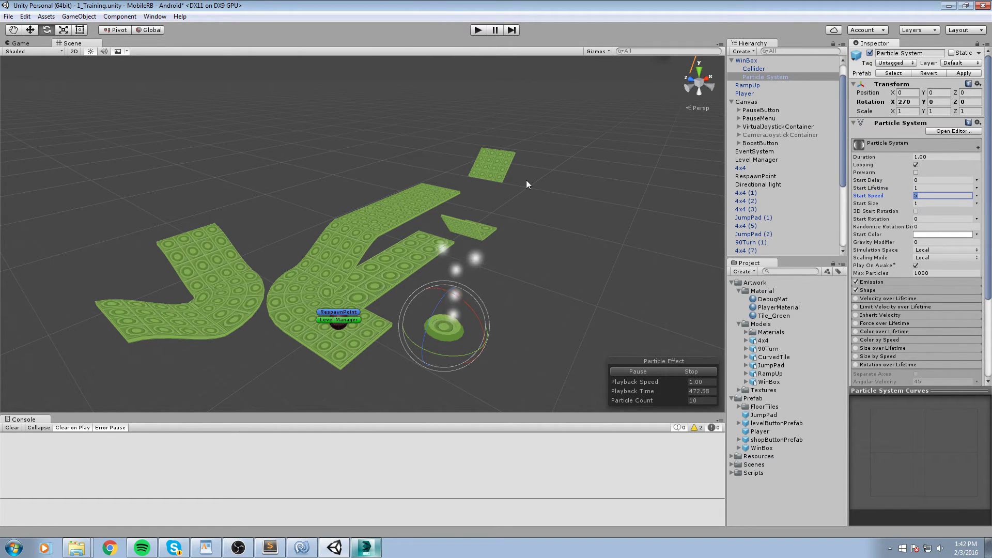
Try a Start Speed of 10 for the particles, and set it back to 5
text(10)
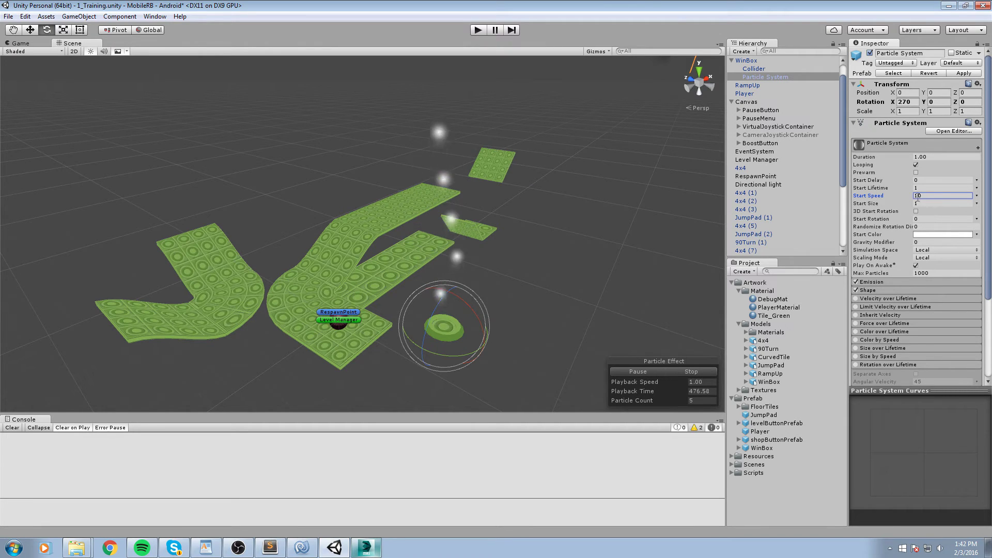
drag(923, 196, 600, 171)
text(5)
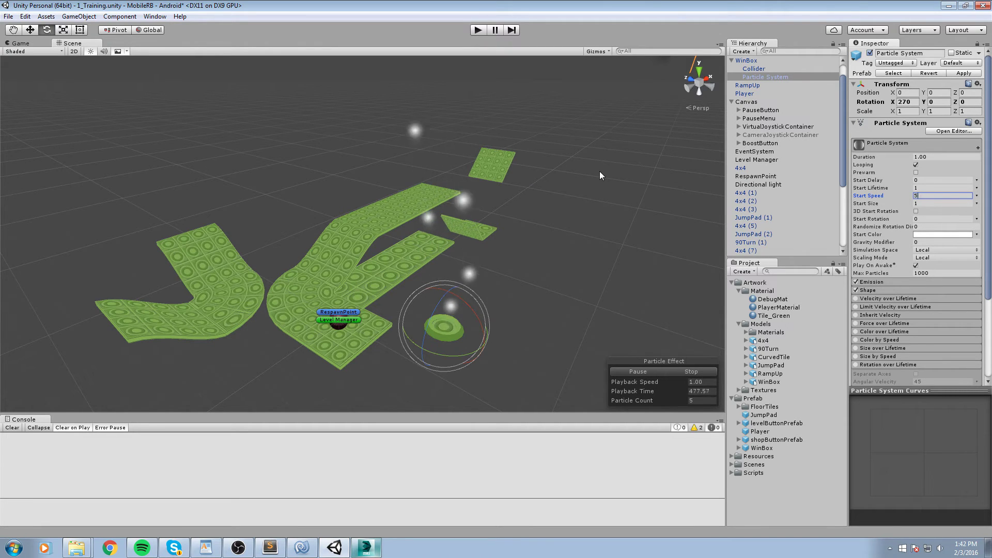
Set the particles' Start Size to 0.5
click(923, 204)
text(0.)
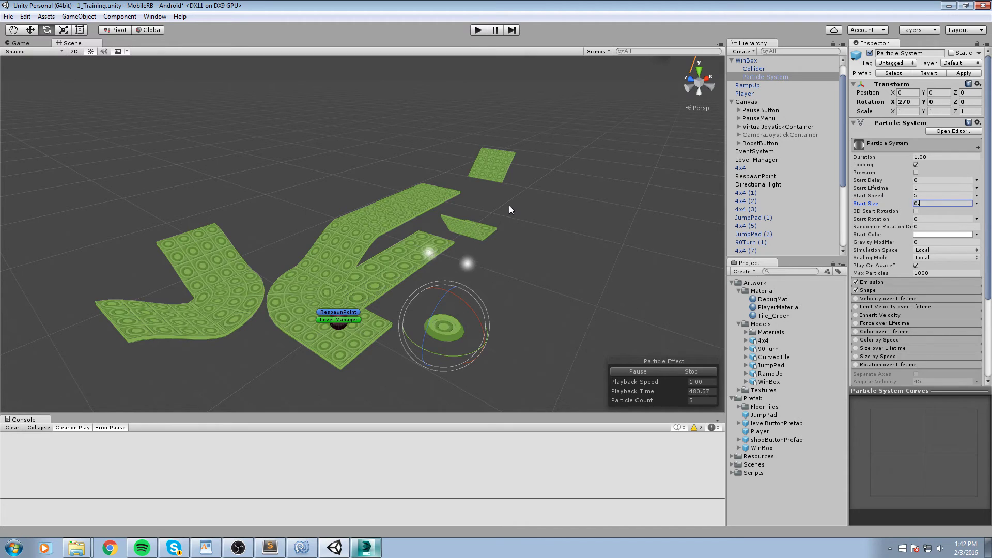
text(5)
key(w)
right_drag(510, 206, 534, 207)
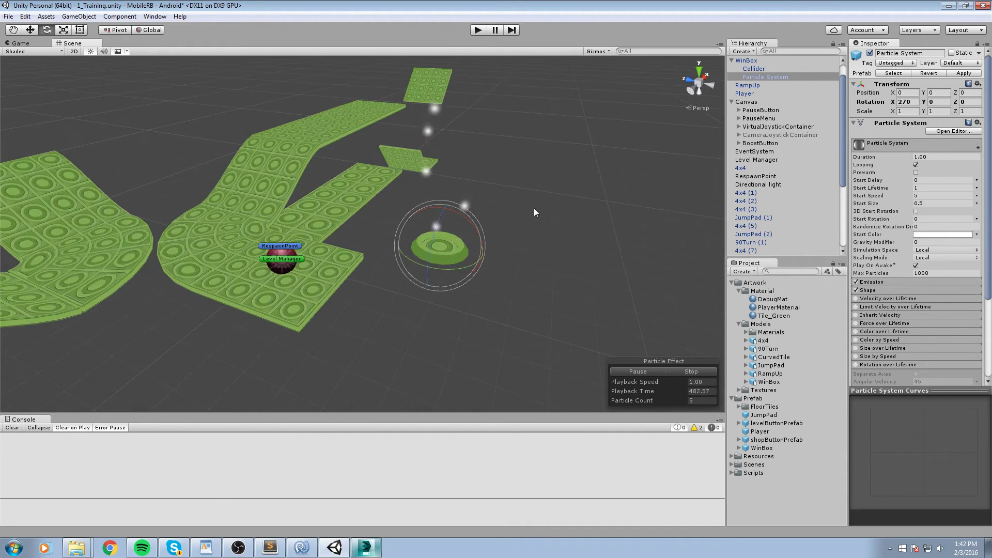
scroll(625, 184, up, 3)
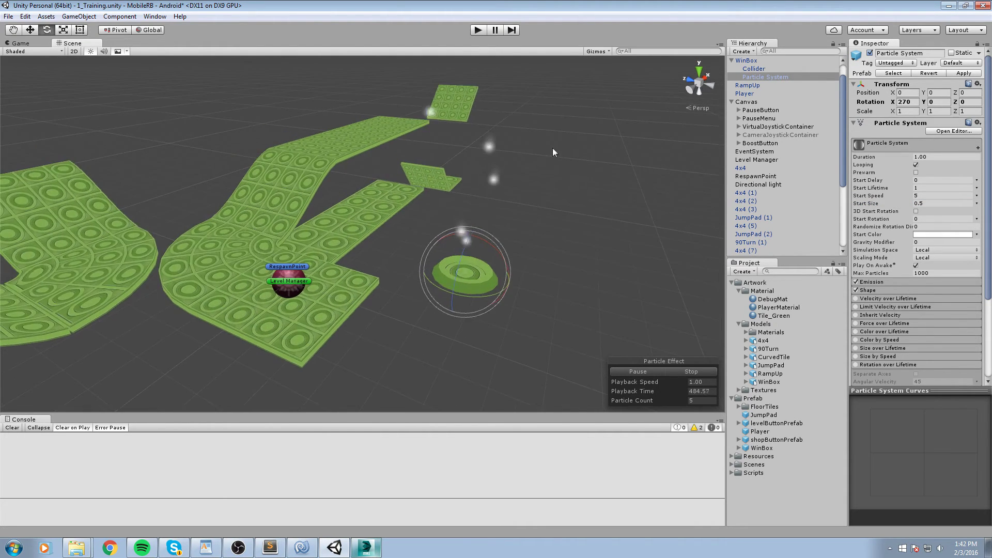
Set the particles' Start Color to a saturated turquoise, hex 00FFDFFF
middle_drag(552, 148, 511, 166)
middle_drag(580, 140, 597, 116)
click(928, 235)
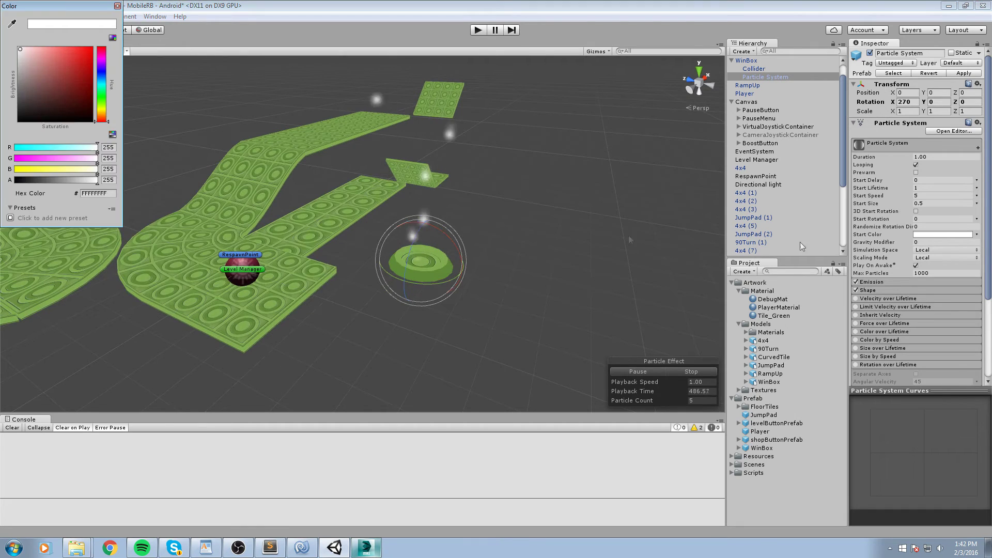
click(102, 86)
drag(82, 83, 114, 19)
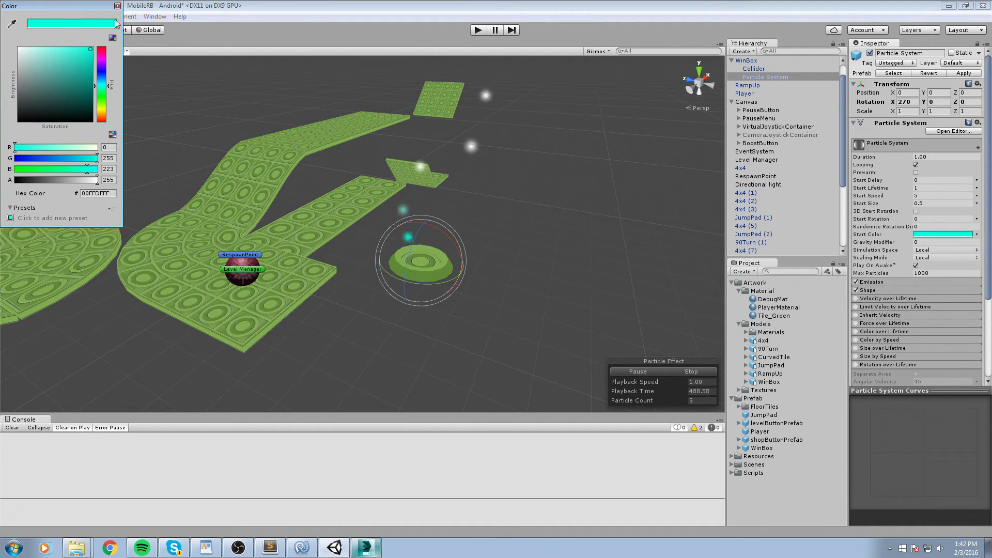
Set the particles' Start Color to a pale green, hex C0FFB7FF
click(102, 99)
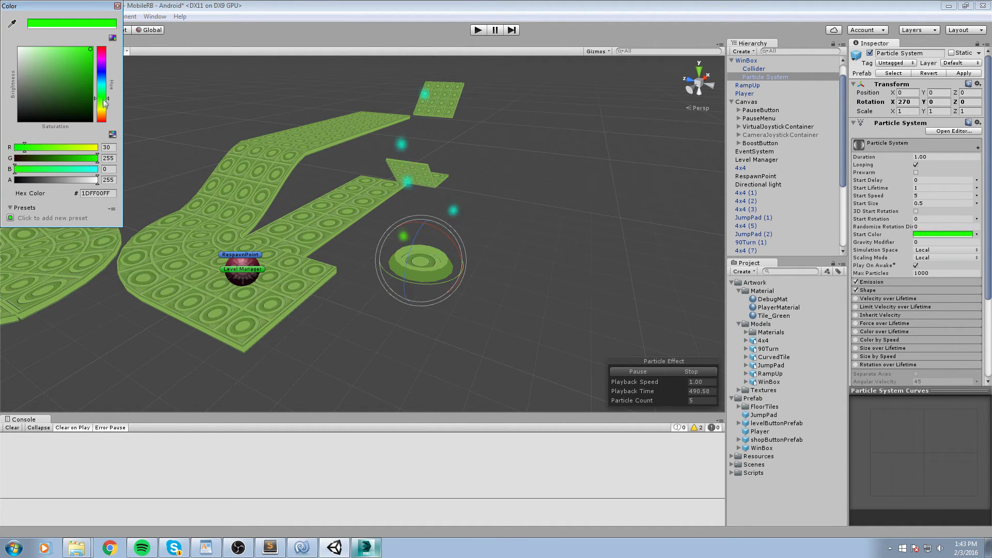
mouse_move(58, 63)
mouse_down()
mouse_move(11, 36)
mouse_move(51, 35)
mouse_move(39, 29)
mouse_up()
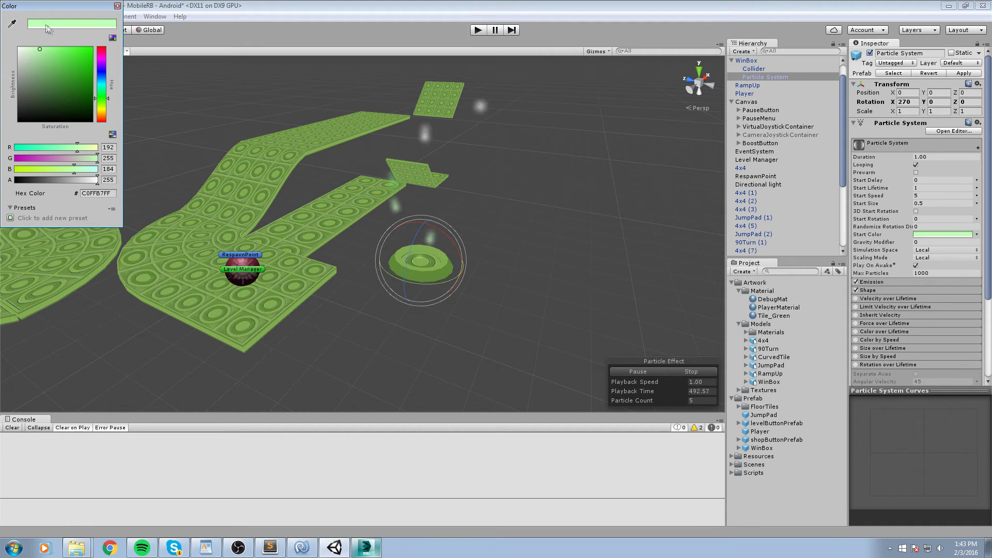
click(117, 6)
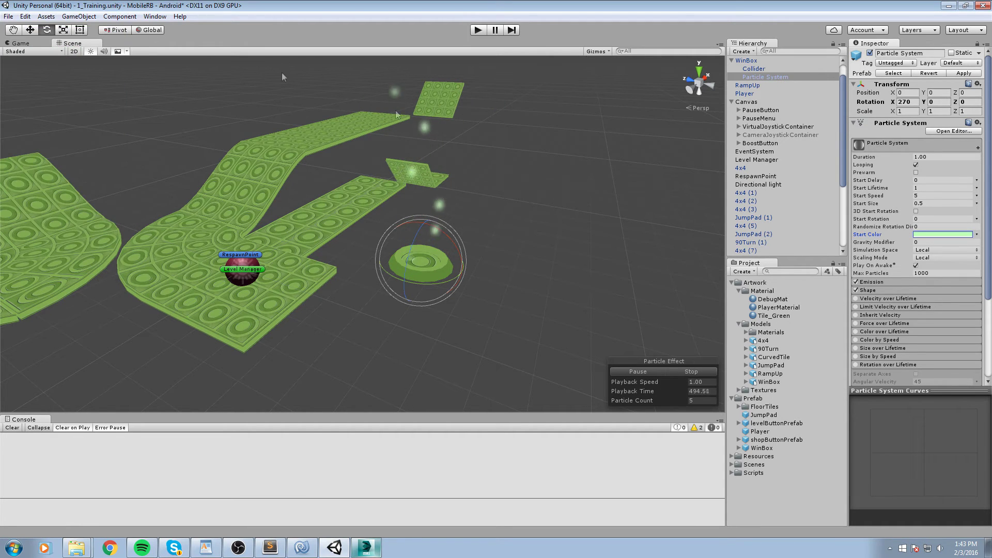
Try a Gravity Modifier of 2 and a Start Speed of 14.46 for the particles
click(876, 243)
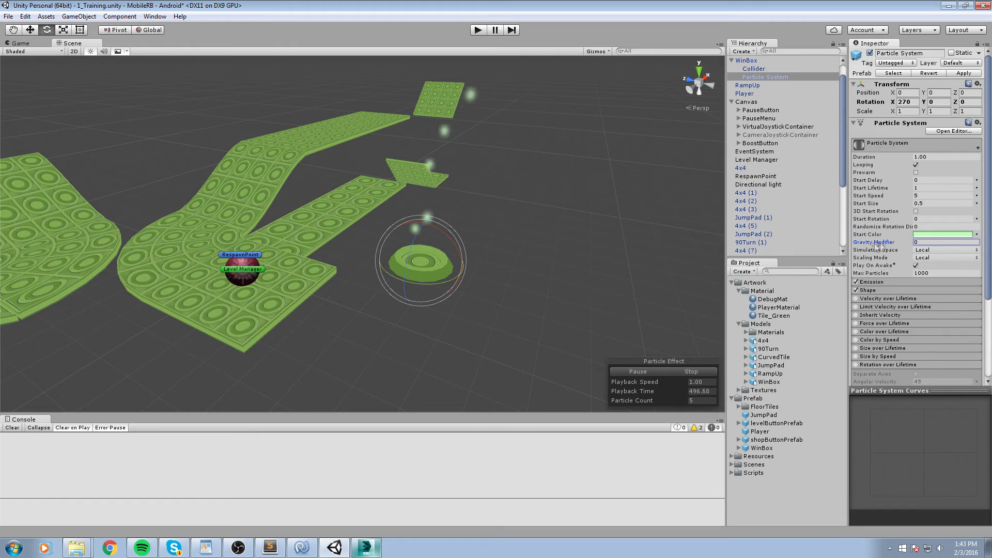
drag(877, 245, 954, 251)
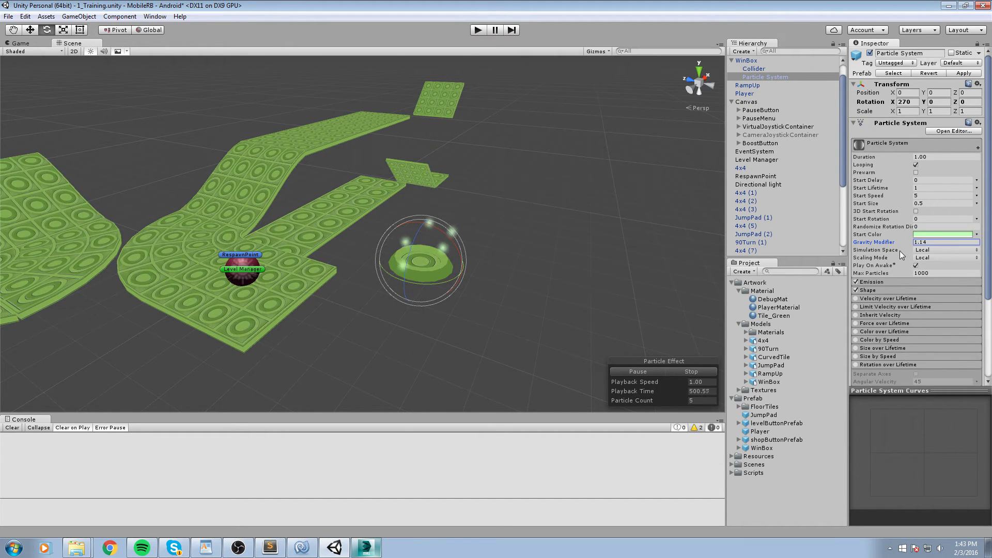
drag(900, 250, 900, 249)
text(2)
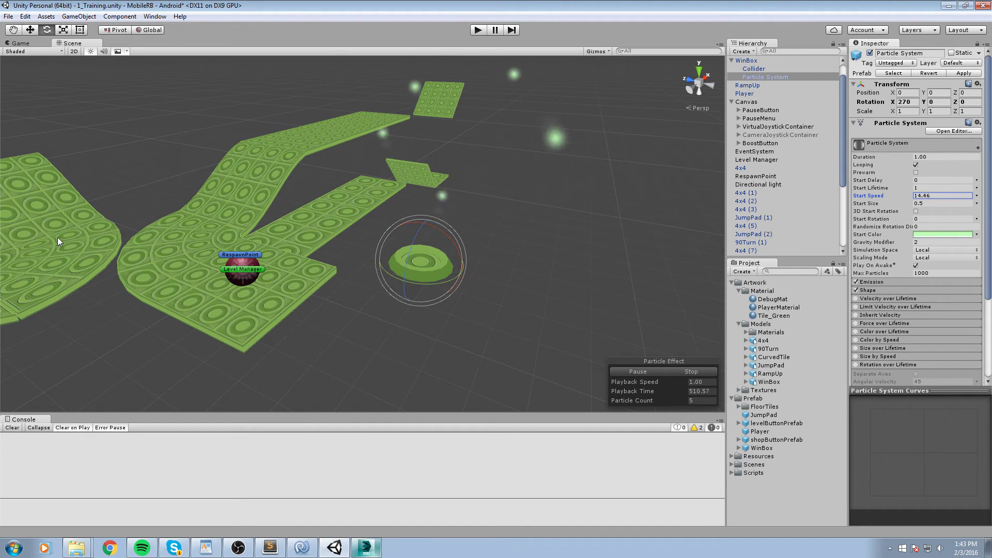
Set the particles' Start Lifetime to 2
click(930, 188)
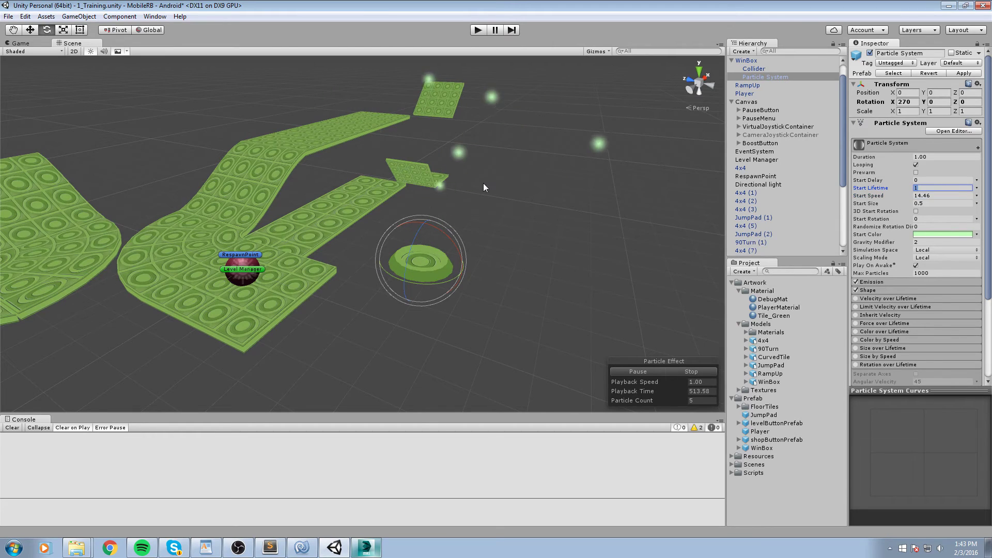
text(2)
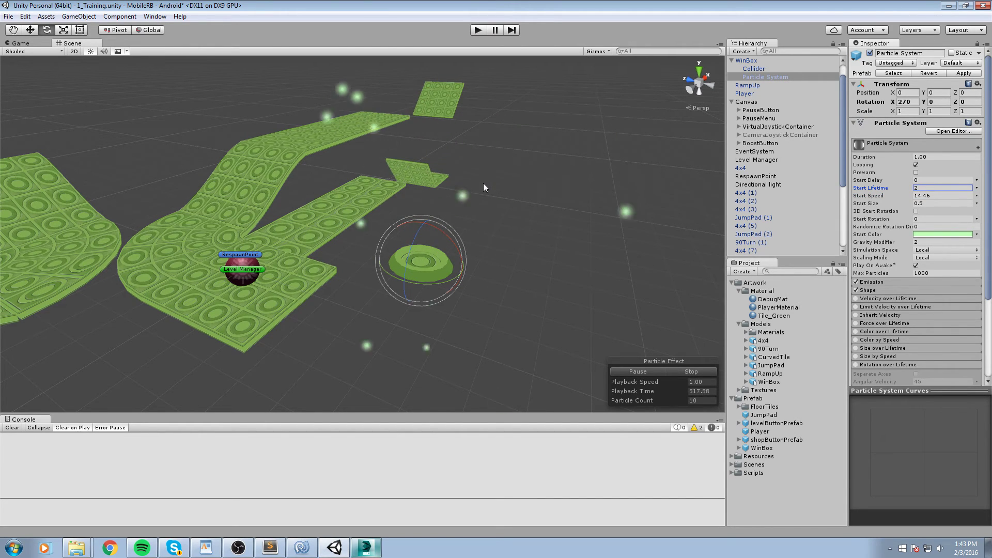
Set the particles' Start Speed to 5 and their Gravity Modifier to 0.5
scroll(514, 239, down, 8)
right_drag(534, 234, 472, 225)
middle_drag(548, 233, 419, 209)
scroll(419, 209, up, 4)
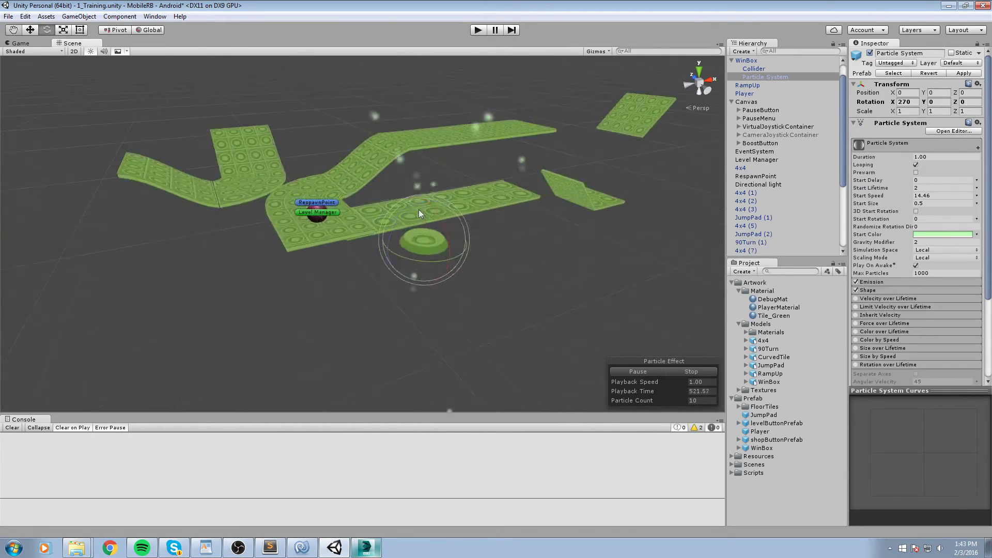
alt+drag(419, 209, 530, 262)
middle_drag(529, 261, 556, 294)
scroll(556, 295, up, 3)
alt+drag(556, 294, 609, 277)
middle_drag(610, 277, 525, 136)
scroll(579, 282, up, 4)
click(940, 196)
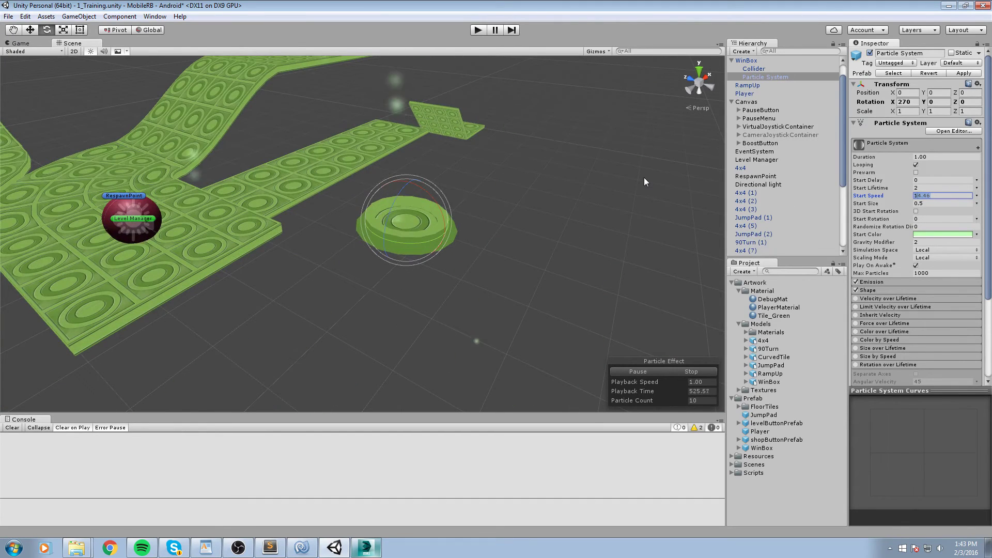
text(5)
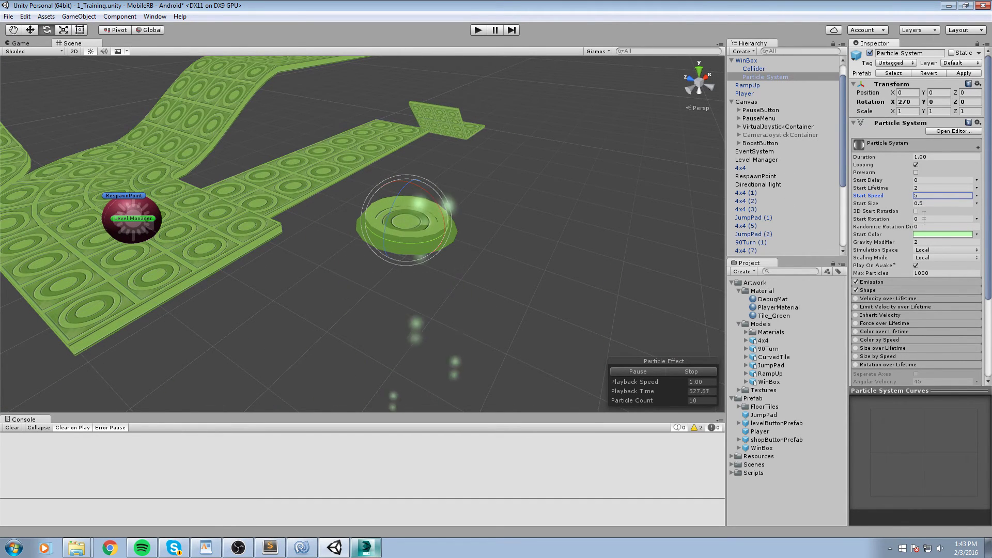
text(0.5)
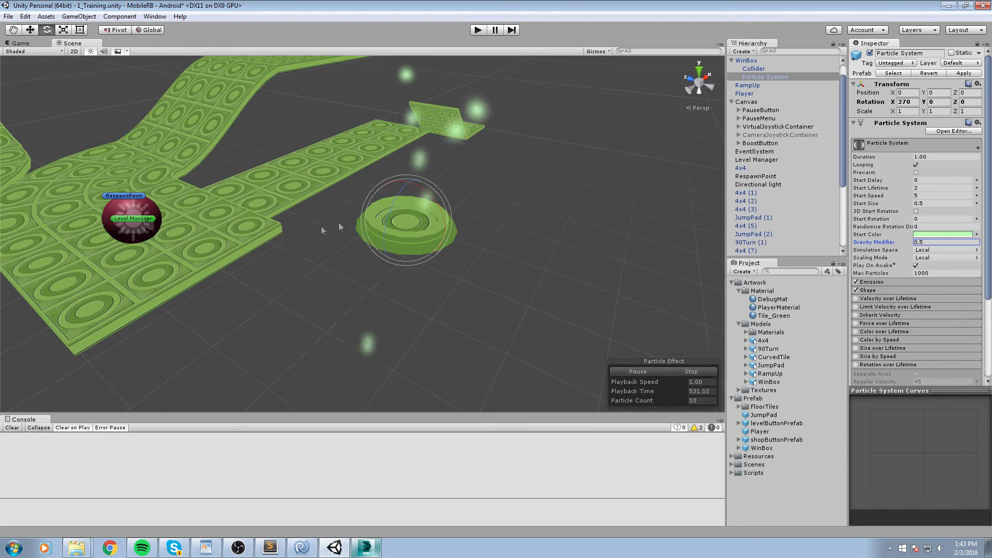
Move the WinBox onto the raised tile walkway at about X 11.17, Y 1.92, Z 4.68
alt+drag(321, 225, 639, 243)
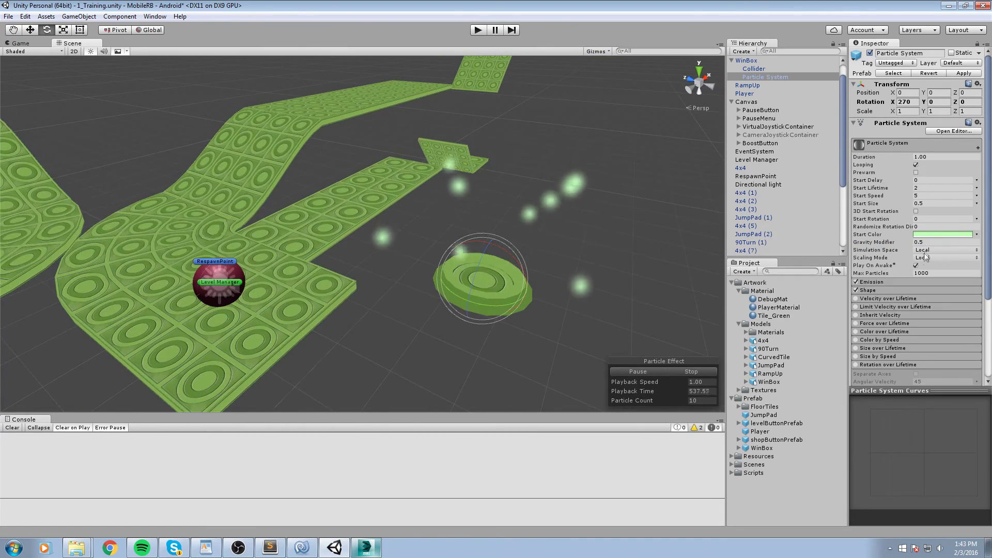
mouse_move(570, 239)
middle_down()
mouse_move(605, 206)
mouse_move(585, 237)
middle_up()
alt+drag(585, 236, 206, 308)
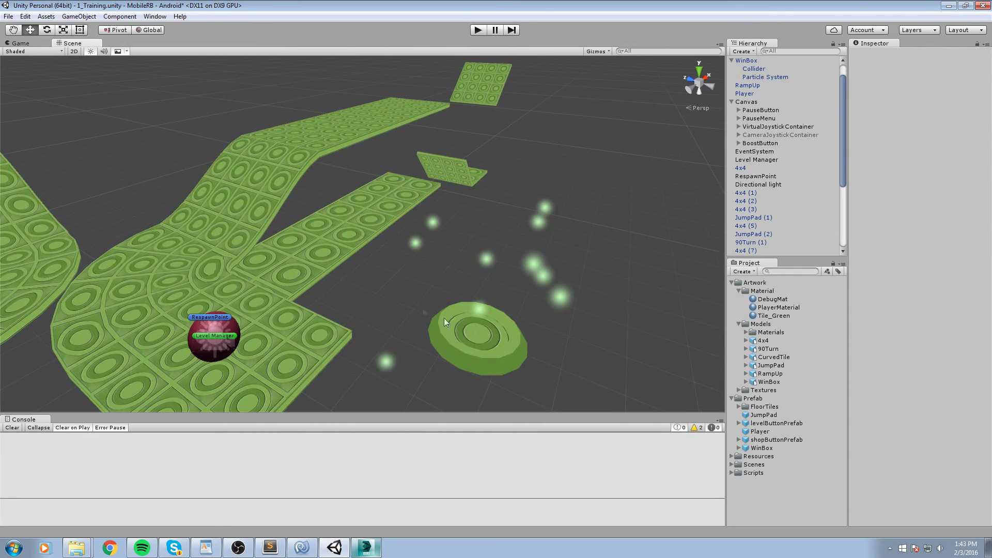
click(493, 340)
drag(494, 339, 346, 160)
scroll(352, 181, up, 4)
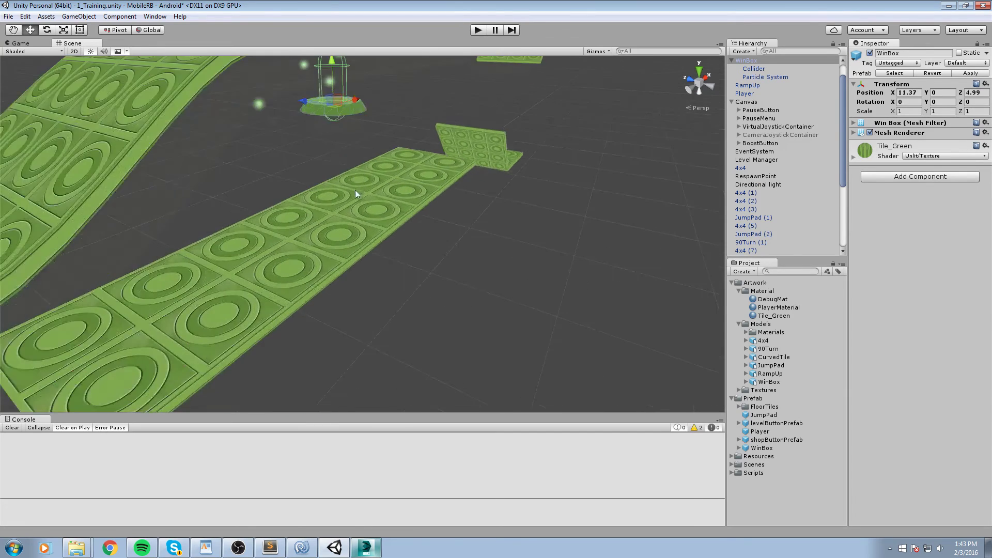
middle_drag(355, 190, 410, 318)
mouse_move(414, 331)
mouse_down()
mouse_move(414, 271)
mouse_move(418, 315)
mouse_up()
Try enabling the Collision module on the WinBox's particle system with the World collision type
click(767, 77)
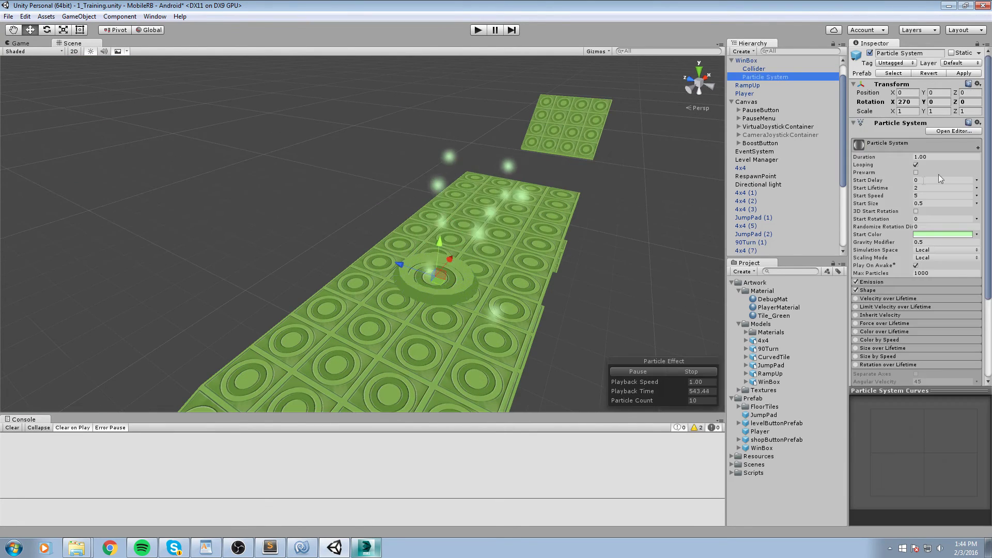
key(f)
right_drag(544, 168, 533, 174)
scroll(544, 170, down, 3)
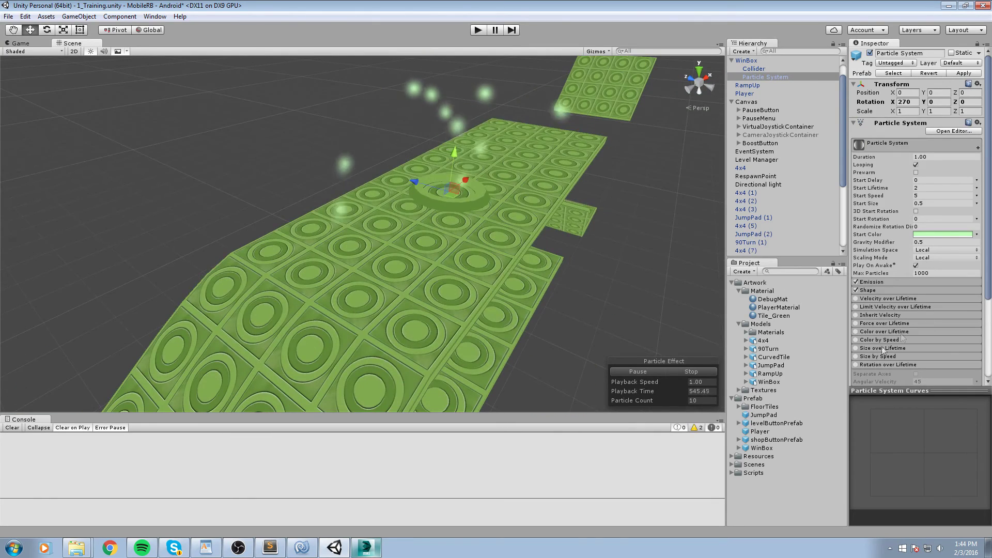
scroll(978, 357, down, 5)
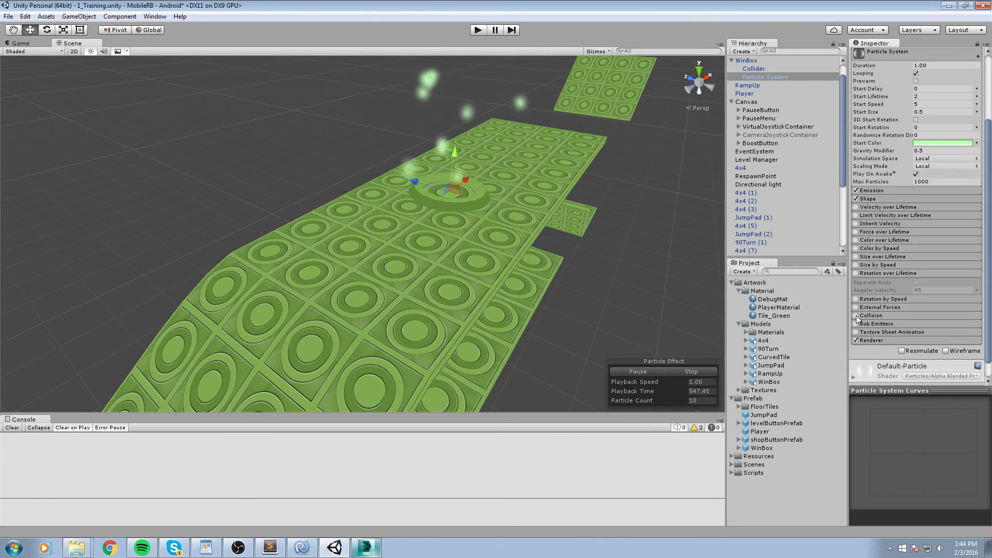
click(863, 316)
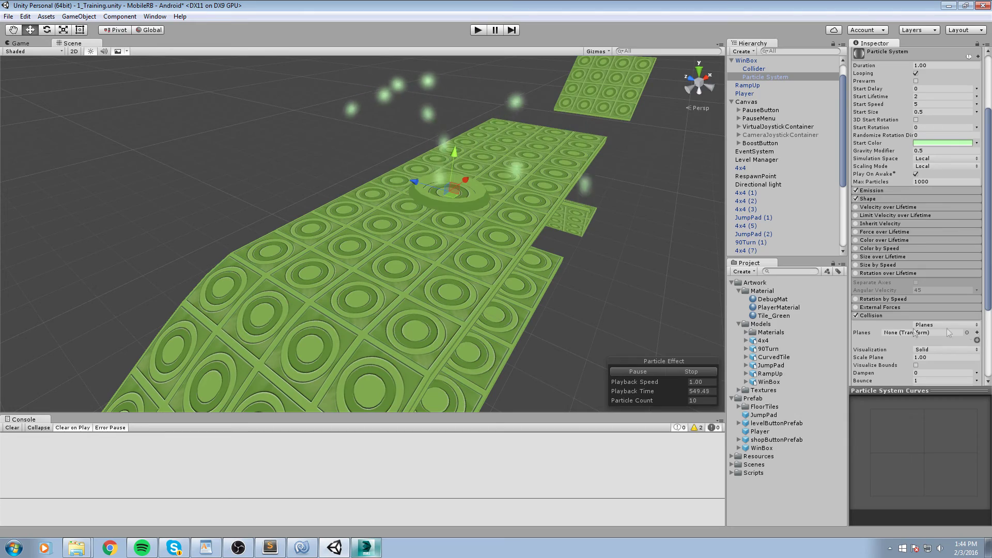
click(940, 347)
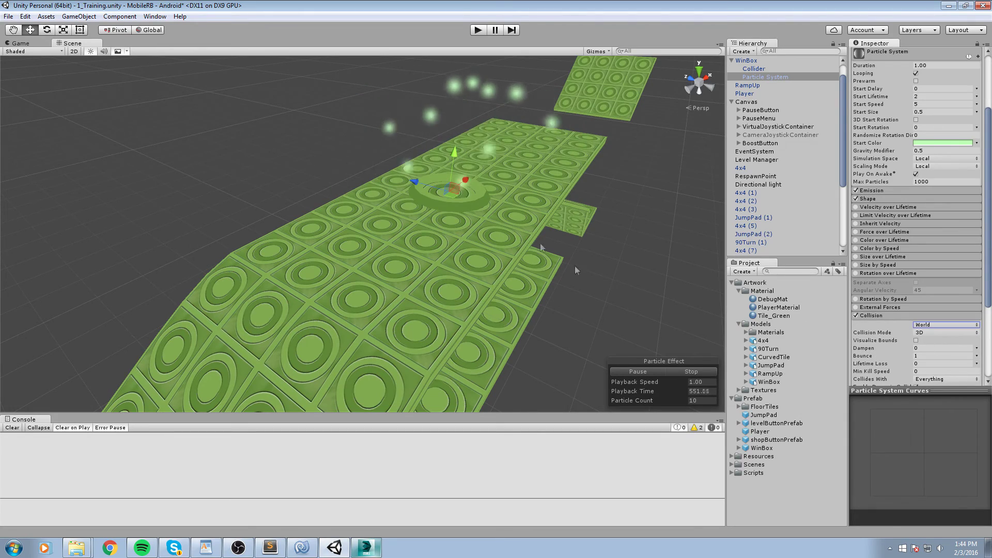
Try a Start Lifetime of 5.31 and watch how the particles collide with the walkway
scroll(529, 238, up, 4)
right_drag(529, 239, 516, 184)
middle_drag(630, 233, 518, 186)
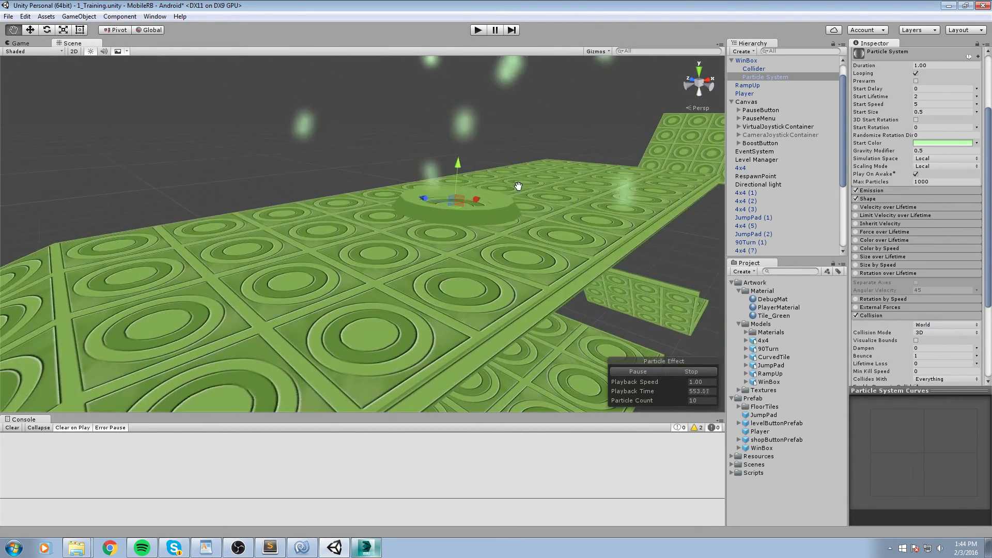
alt+drag(519, 211, 526, 223)
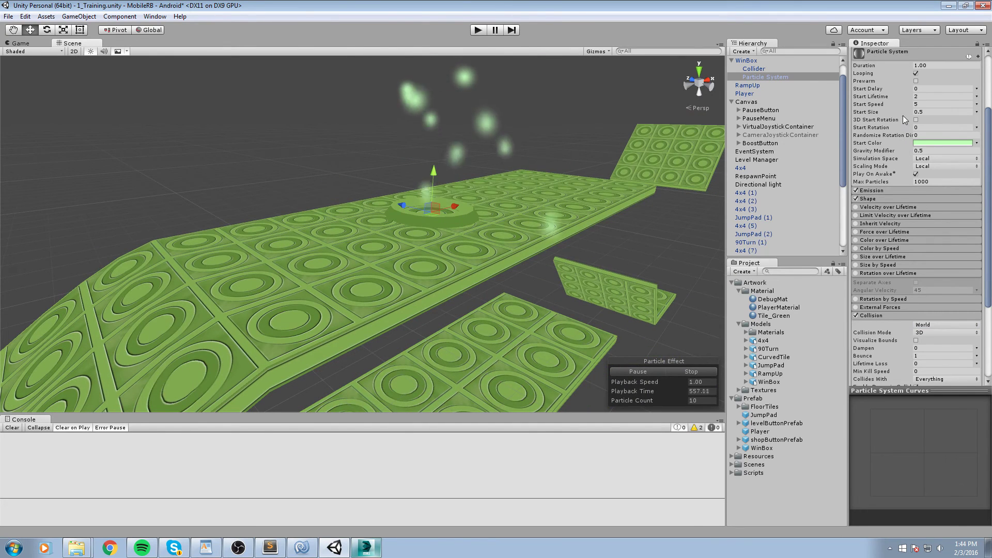
drag(872, 97, 900, 106)
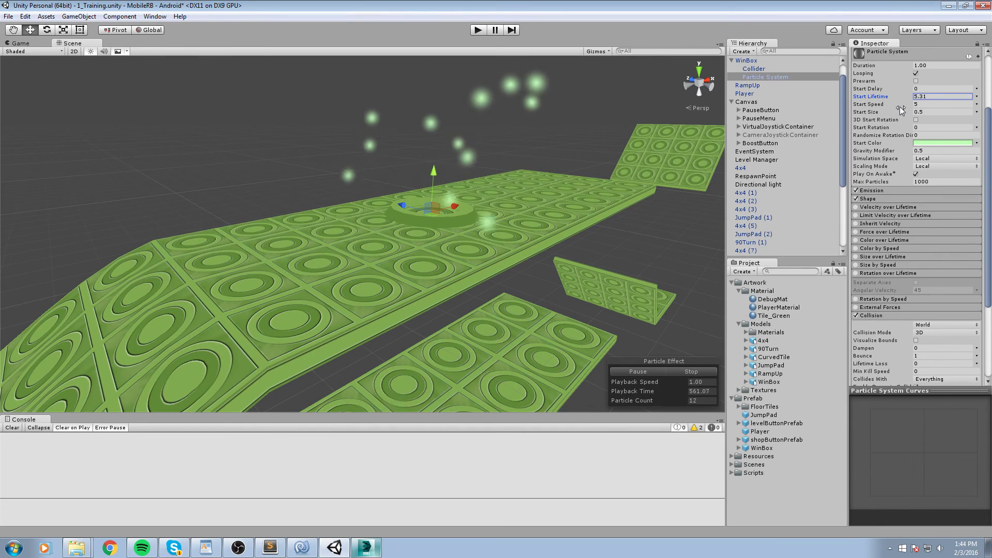
middle_drag(519, 208, 538, 254)
right_drag(539, 254, 566, 246)
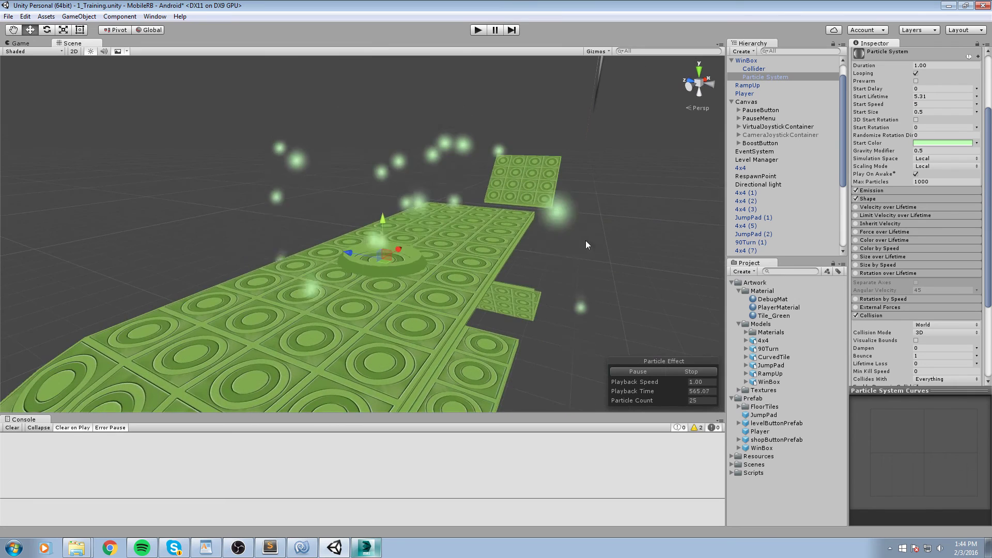
Disable the particle system's Collision module and set the Start Lifetime back to 2
click(856, 315)
click(934, 96)
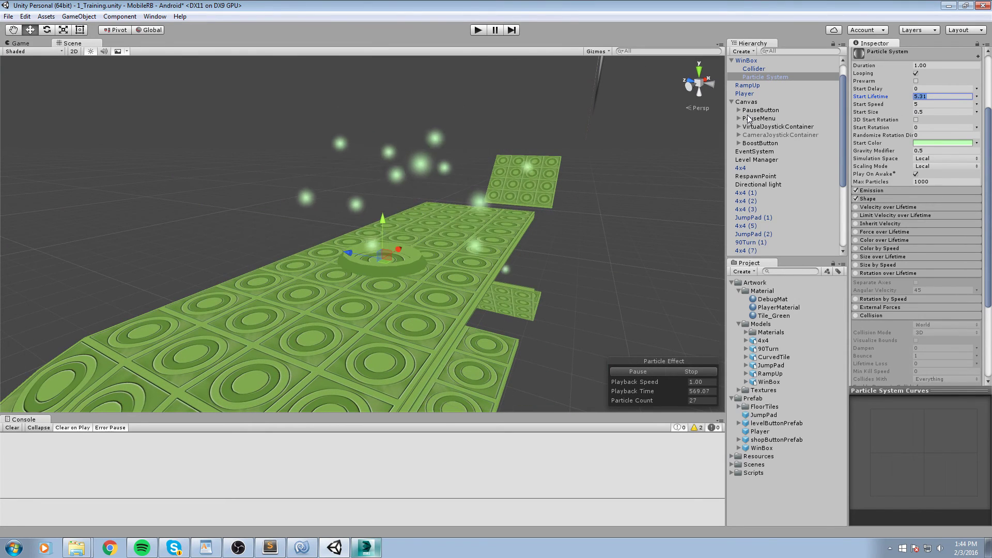
text(2)
Check the particle effect around the dish and apply the WinBox changes to its prefab
middle_drag(363, 243, 434, 234)
scroll(434, 234, down, 4)
click(434, 238)
key(f)
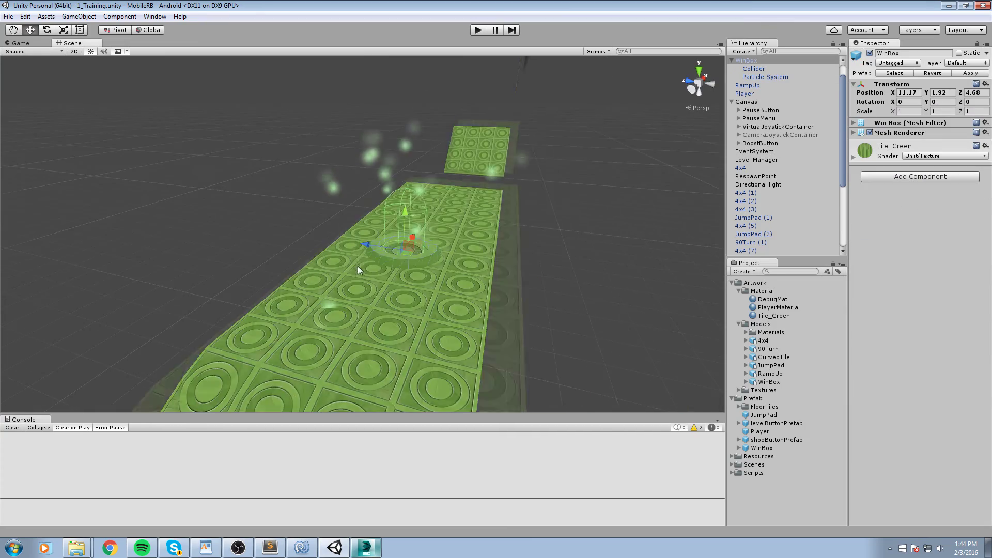
click(767, 79)
alt+drag(413, 238, 515, 262)
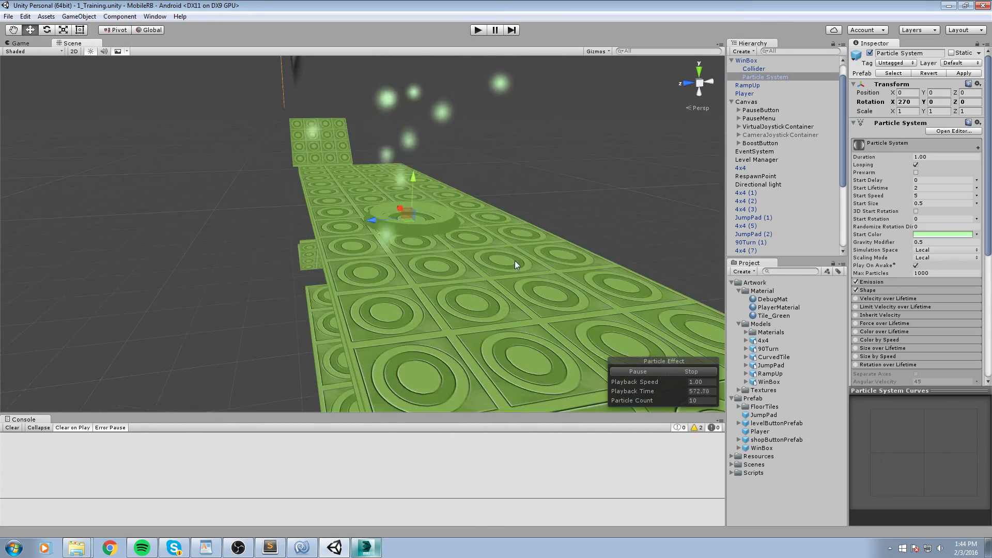
middle_drag(514, 261, 467, 276)
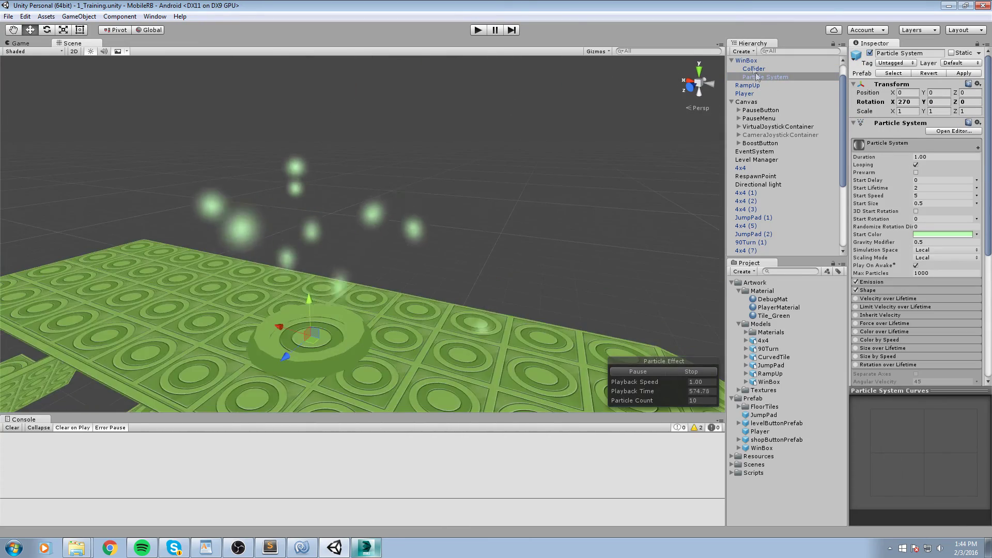
click(748, 60)
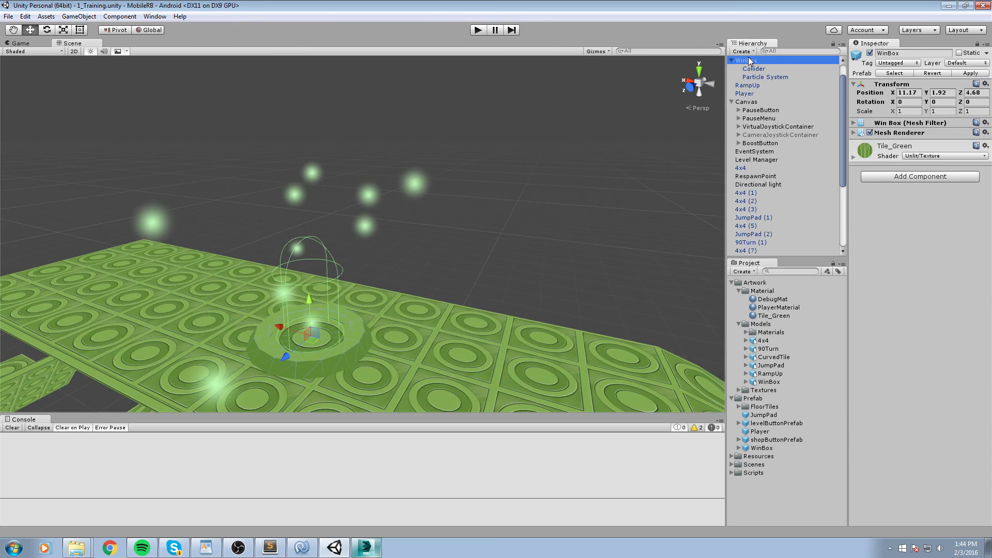
click(973, 74)
Move the WinBox down to the near end of the lower walkway, at X 4.61, Y -3.02
scroll(310, 310, down, 5)
alt+drag(269, 310, 309, 337)
scroll(331, 290, down, 5)
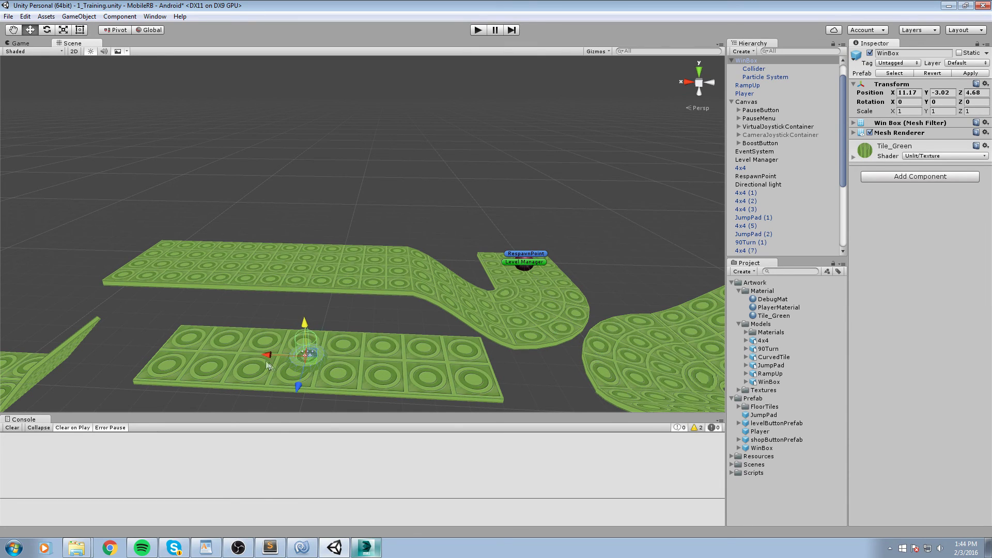
Play-test the level by rolling and boosting the ball into the WinBox, and stop play mode
click(480, 30)
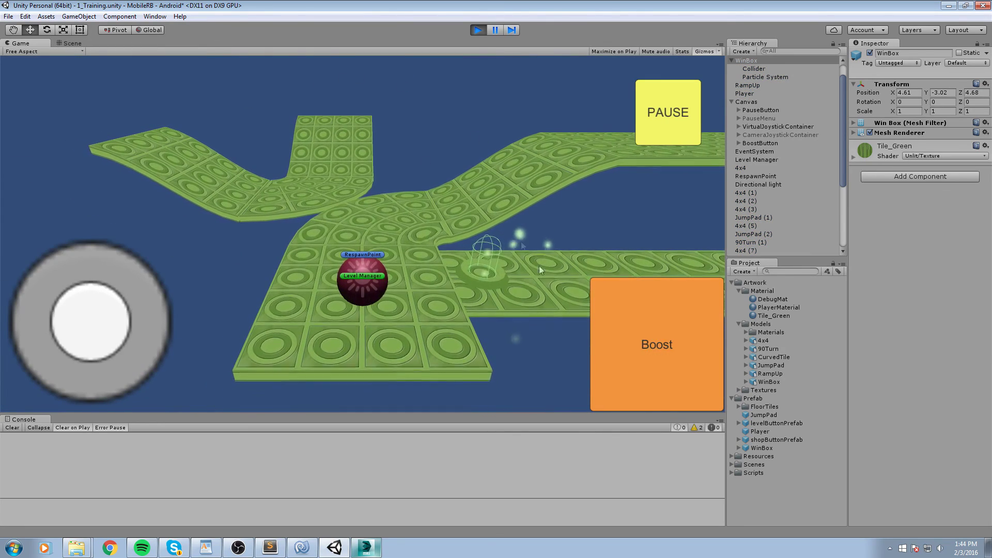
key(Left)
key(w)
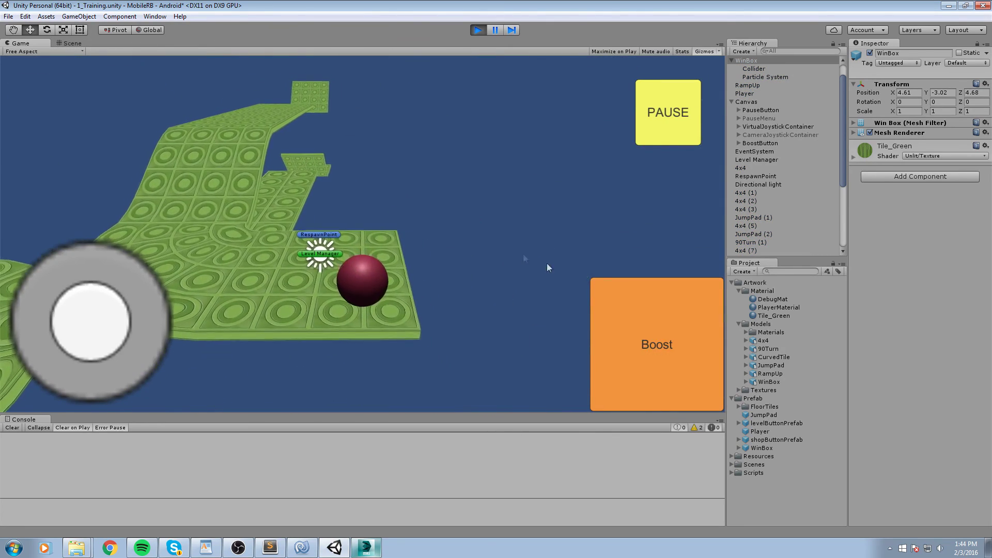
click(623, 320)
drag(455, 228, 299, 155)
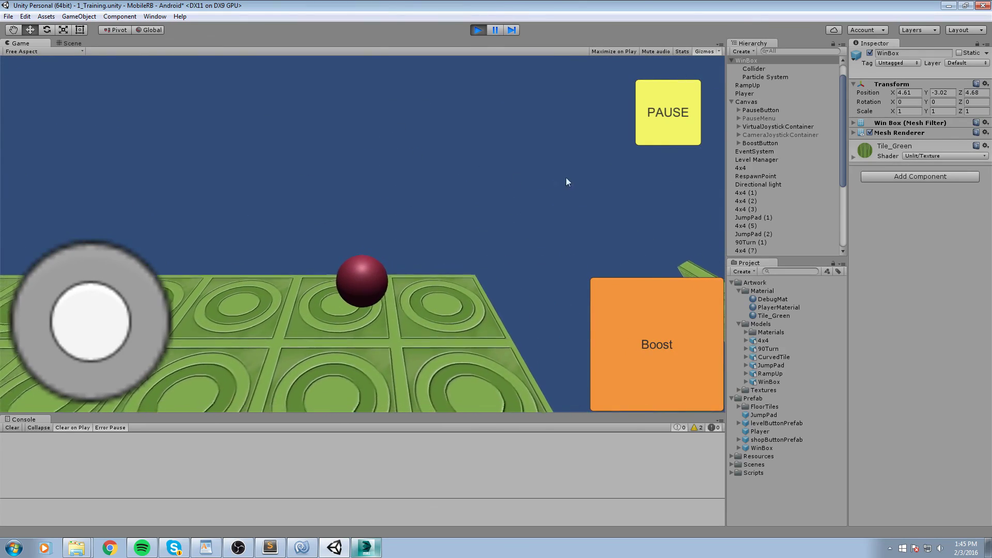
drag(566, 178, 423, 161)
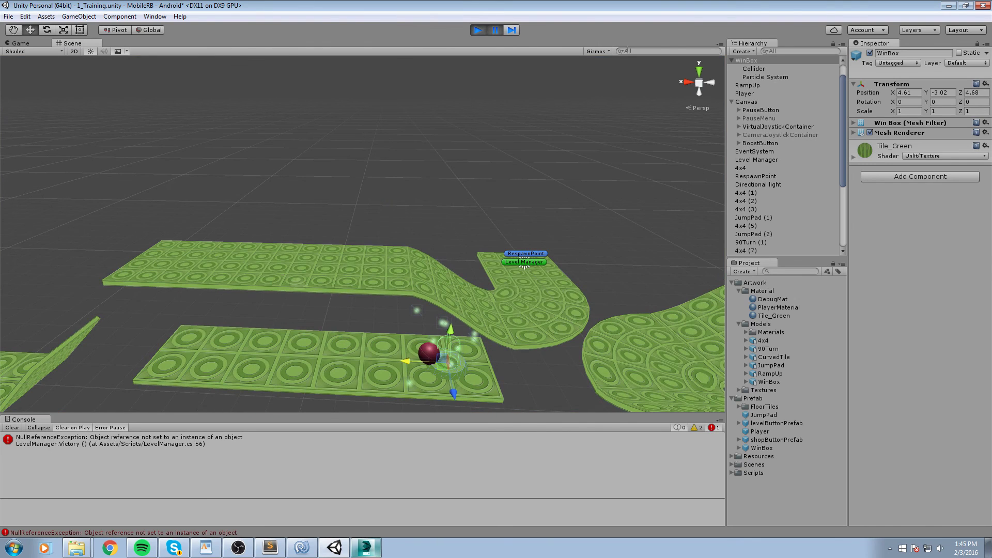
click(480, 32)
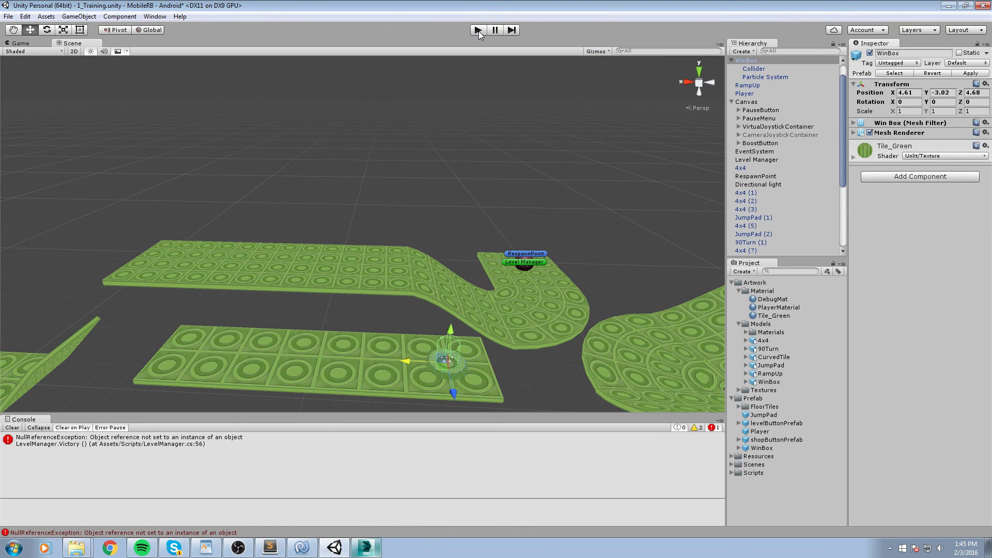
scroll(367, 140, down, 2)
right_drag(532, 178, 480, 200)
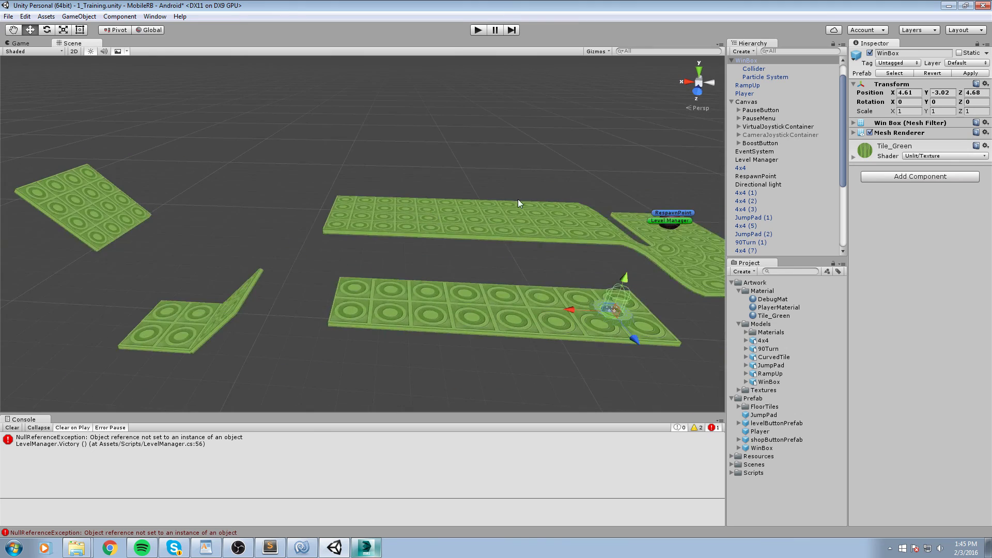
scroll(450, 224, down, 4)
middle_drag(614, 211, 528, 231)
alt+drag(527, 230, 401, 251)
key(w)
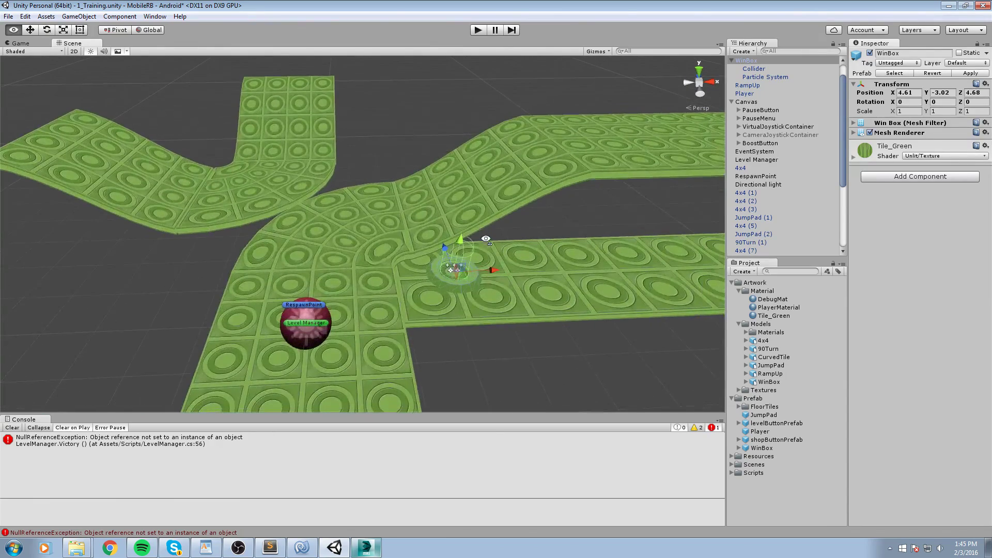